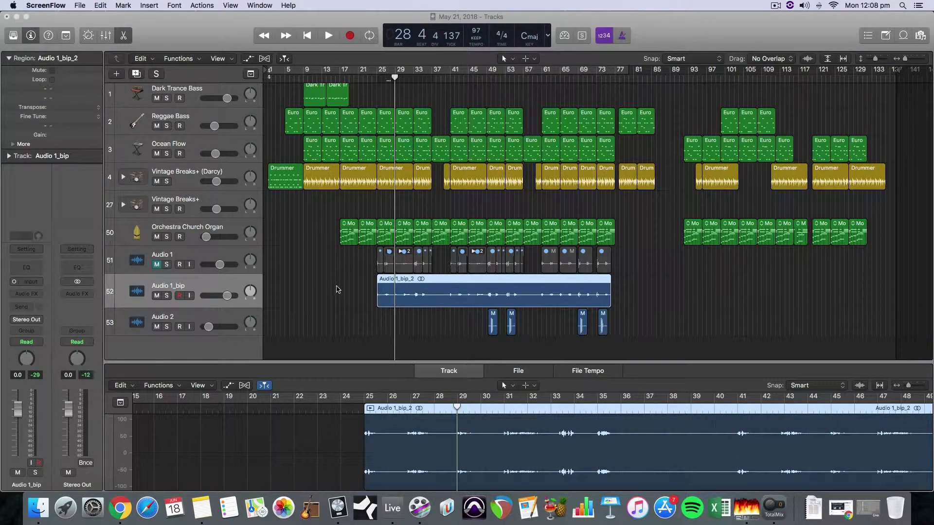
# - Move the playhead to bar 25, at the start of the Audio 1_bip_2 region
pyautogui.scroll(1, 341, 288)
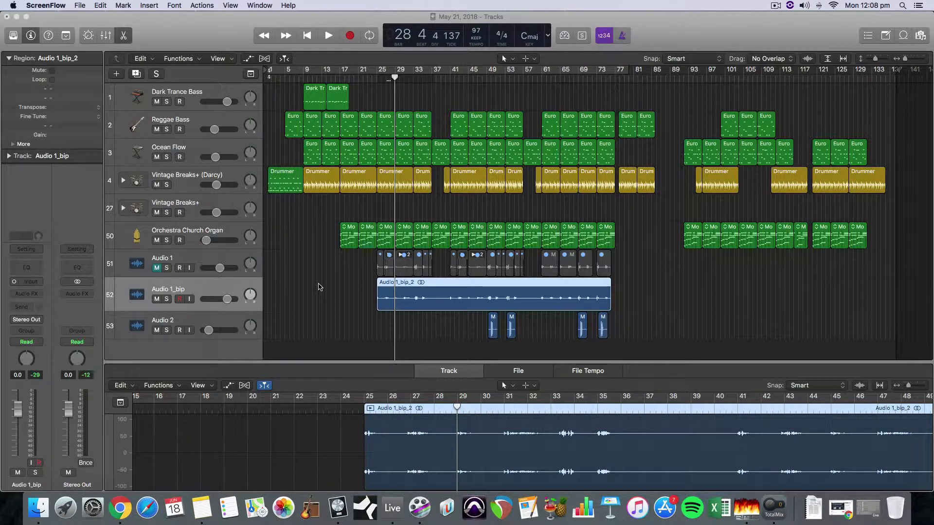
pyautogui.click(333, 287)
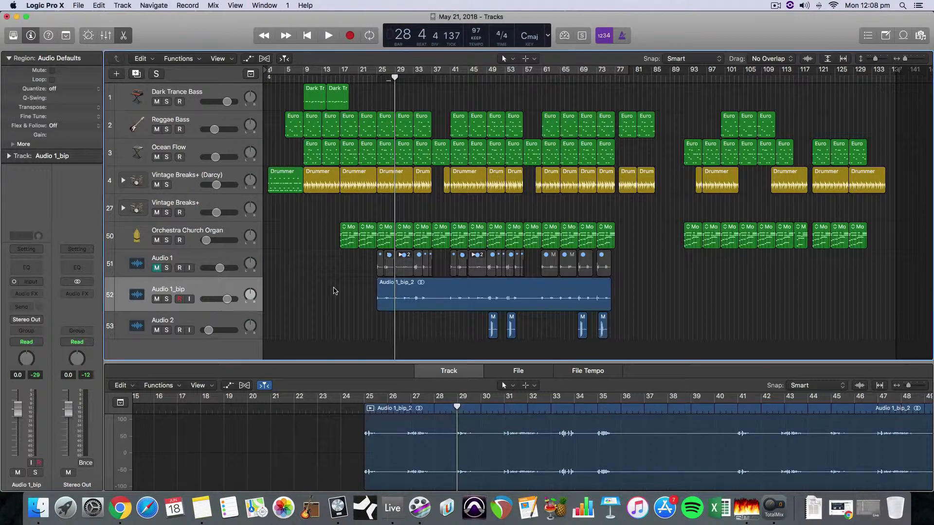
pyautogui.click(378, 79)
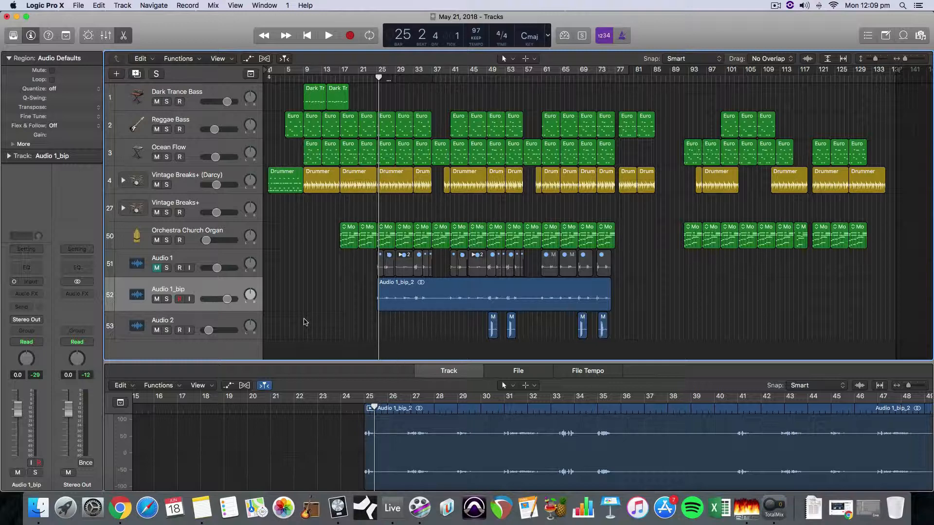
# - Open the Audio 1_bip_2 region in the Track editor in place of the mixer and enlarge the editor
pyautogui.press('x')
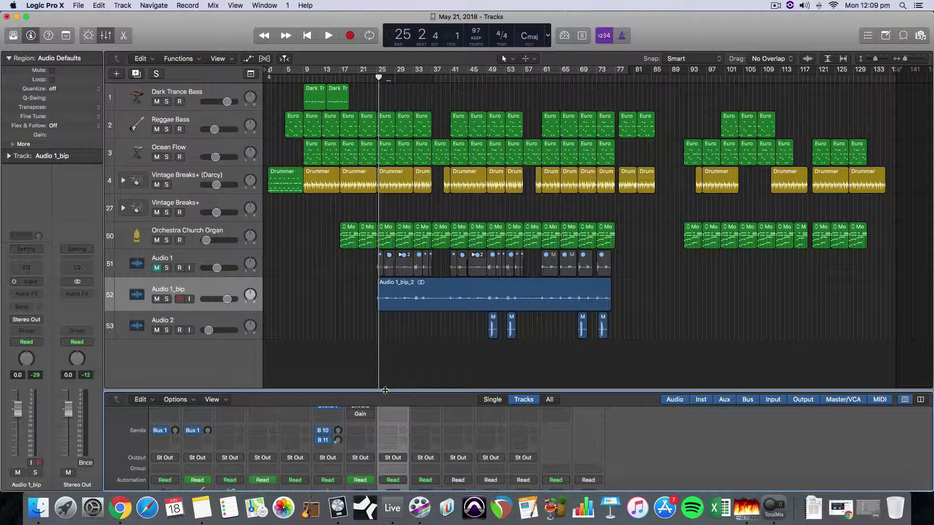
pyautogui.moveTo(385, 390); pyautogui.dragTo(408, 480)
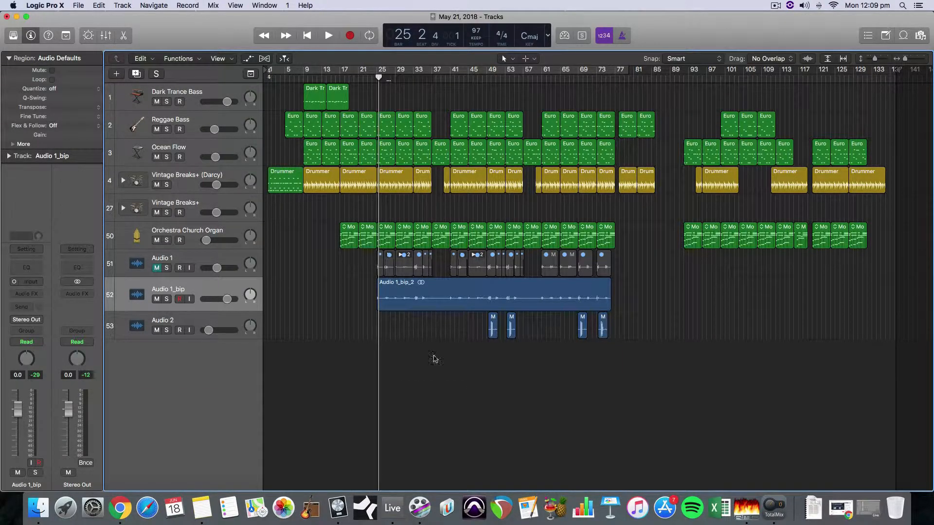
pyautogui.click(476, 294)
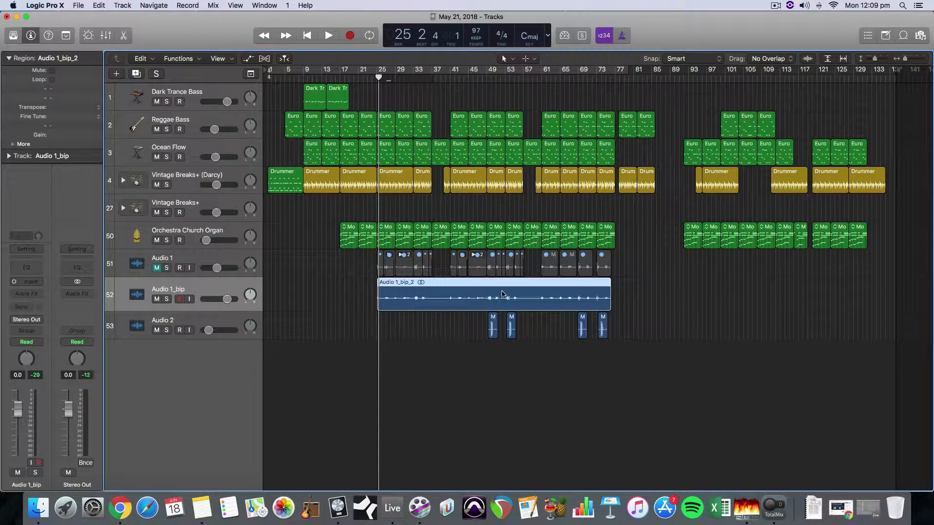
pyautogui.doubleClick(477, 287)
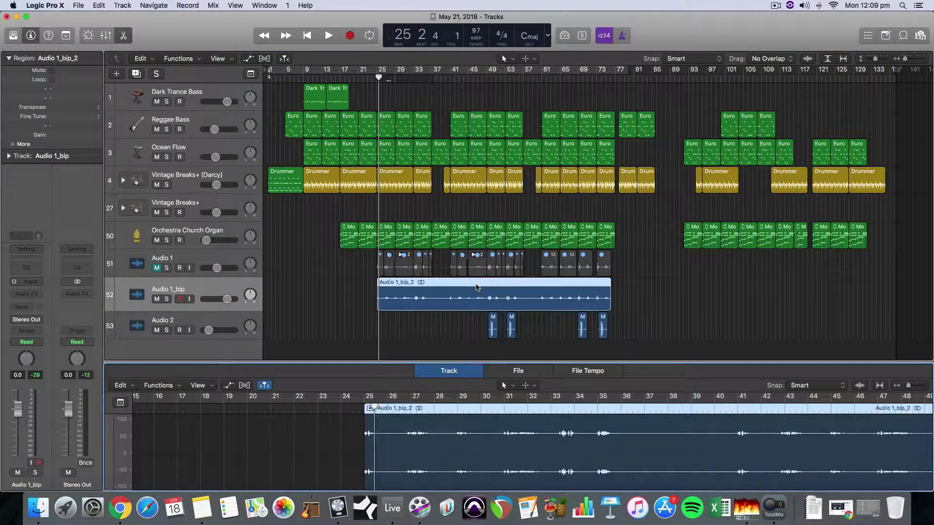
pyautogui.moveTo(480, 363); pyautogui.dragTo(463, 254)
# - View the Audio 1_bip_2 file in the separate Audio File Editor window and close that window
pyautogui.click(265, 6)
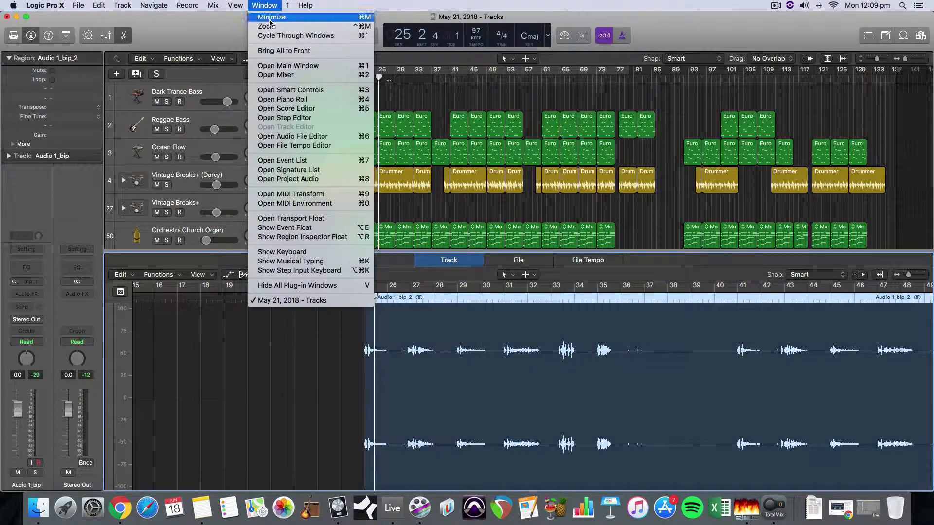
pyautogui.click(323, 139)
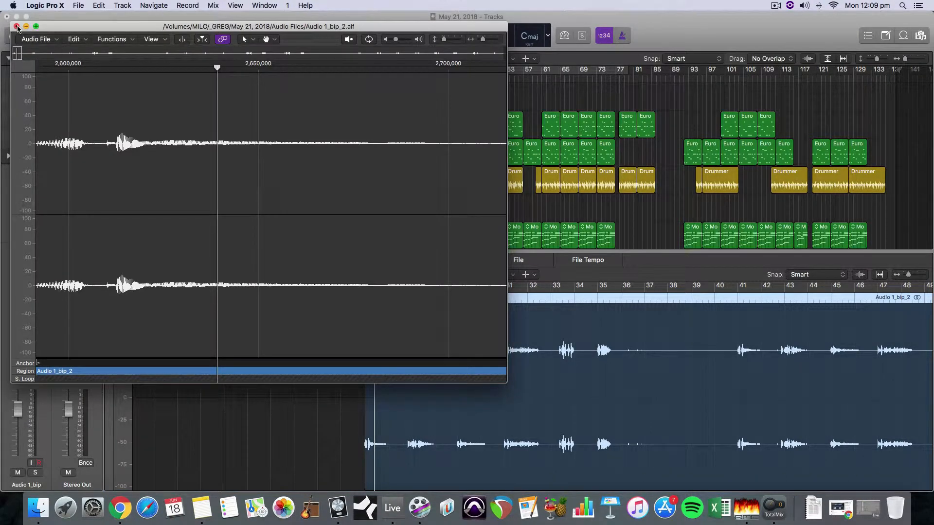
pyautogui.click(16, 26)
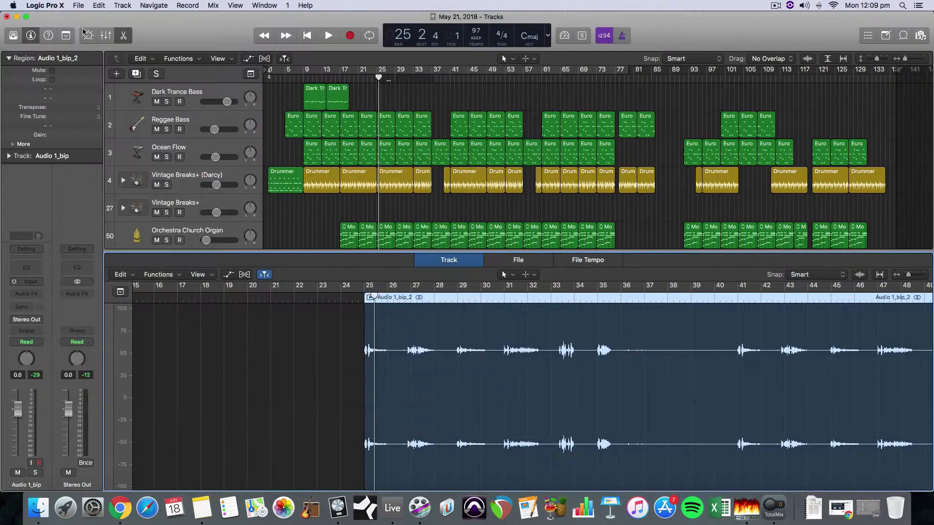
pyautogui.click(269, 5)
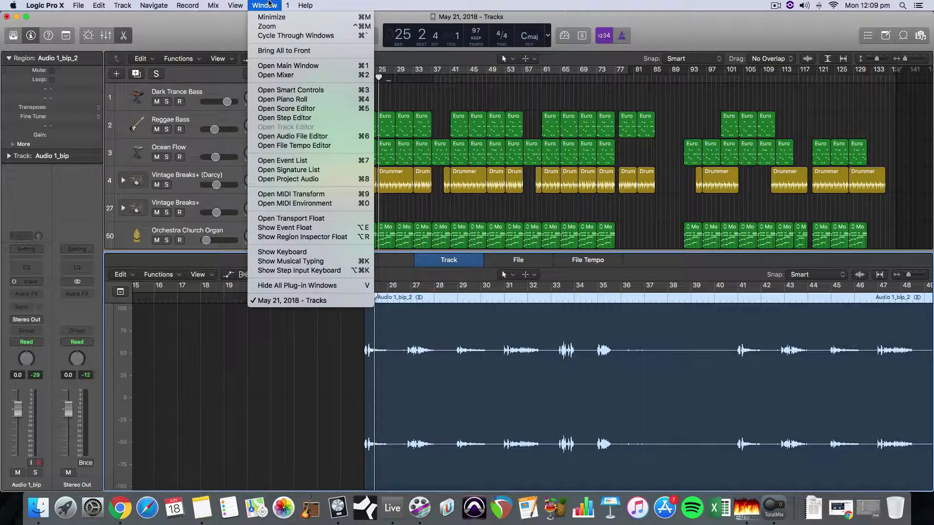
pyautogui.click(301, 138)
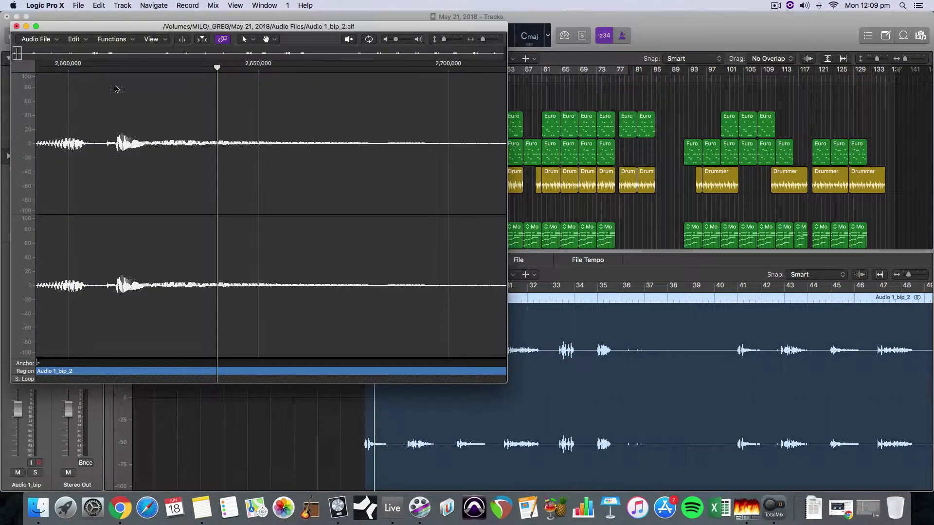
pyautogui.moveTo(70, 27); pyautogui.dragTo(279, 73)
pyautogui.click(224, 72)
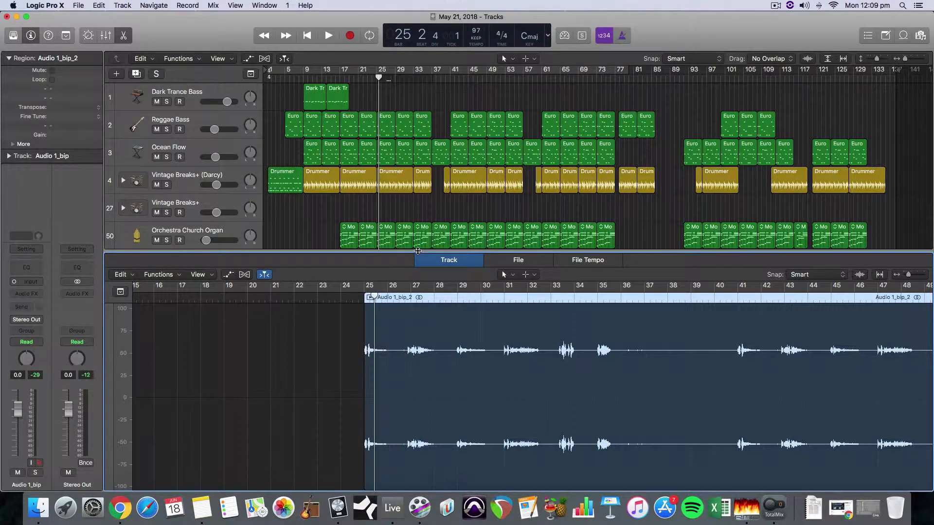
# - Show the flex controls in the Tracks area and enable Flex on the Audio 1_bip track
pyautogui.moveTo(417, 251); pyautogui.dragTo(435, 180)
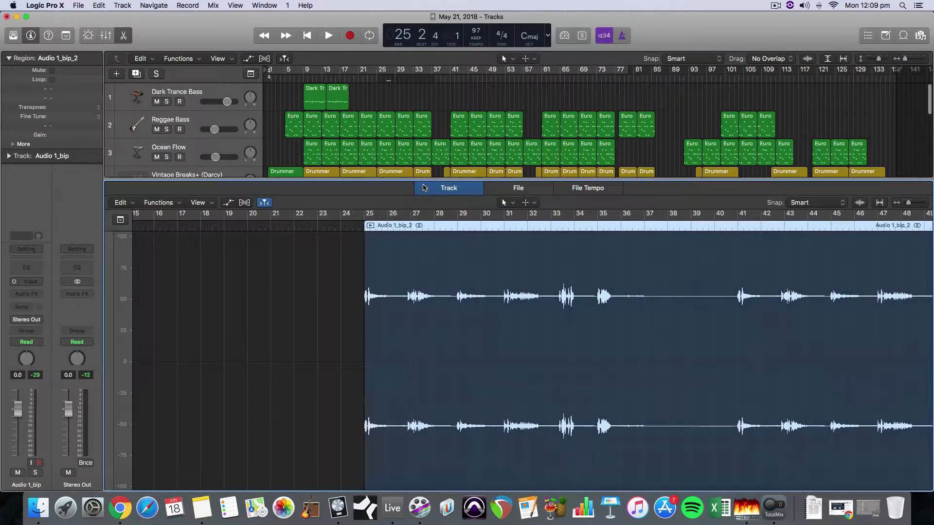
pyautogui.click(265, 59)
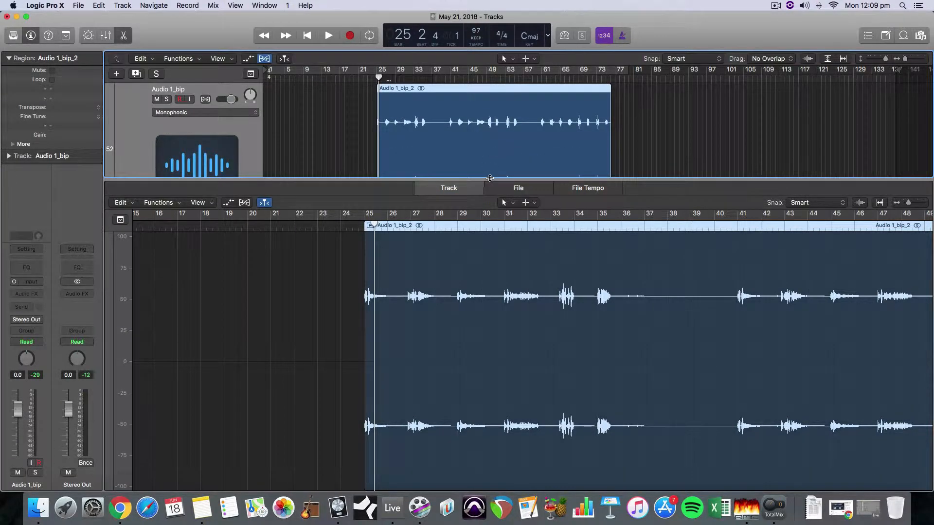
pyautogui.moveTo(490, 178); pyautogui.dragTo(503, 334)
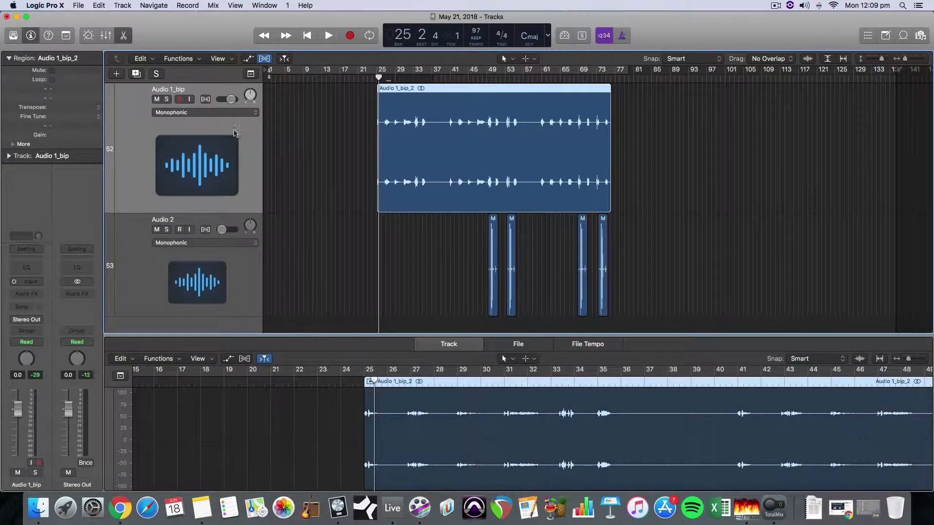
pyautogui.click(205, 99)
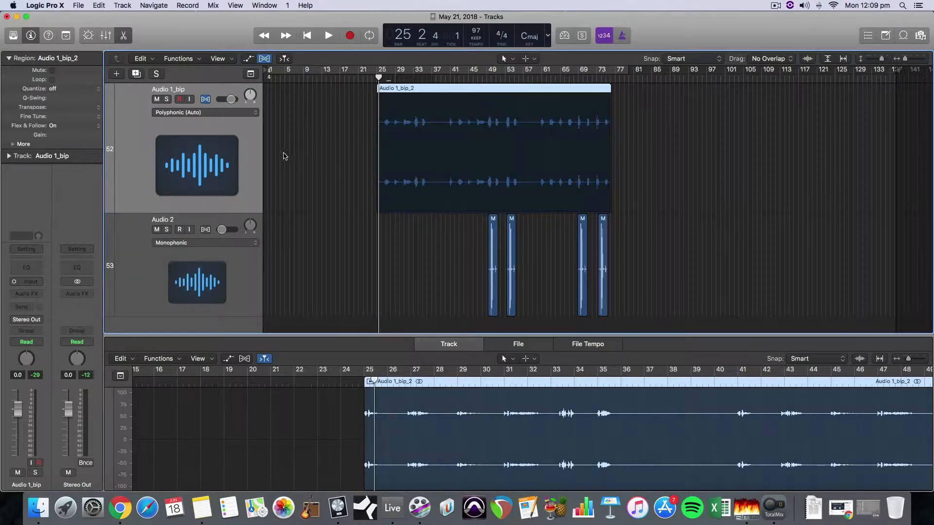
# - Turn on Flex in the enlarged Track editor and set the Audio 1_bip track's flex mode to Flex Pitch
pyautogui.moveTo(368, 335); pyautogui.dragTo(331, 232)
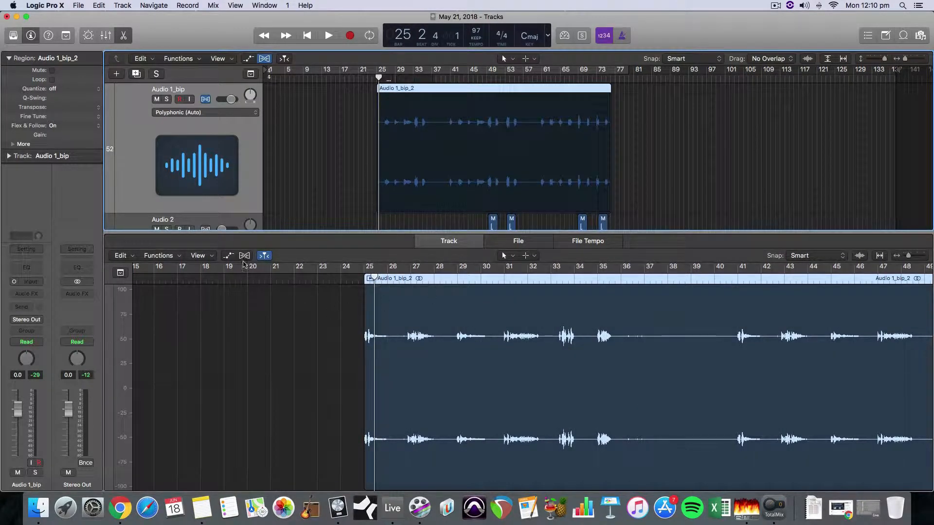
pyautogui.click(244, 256)
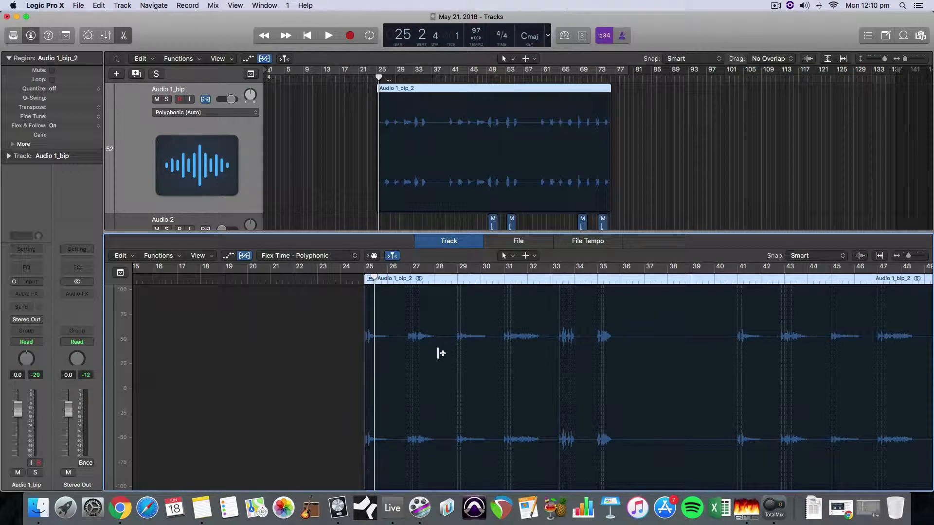
pyautogui.click(265, 260)
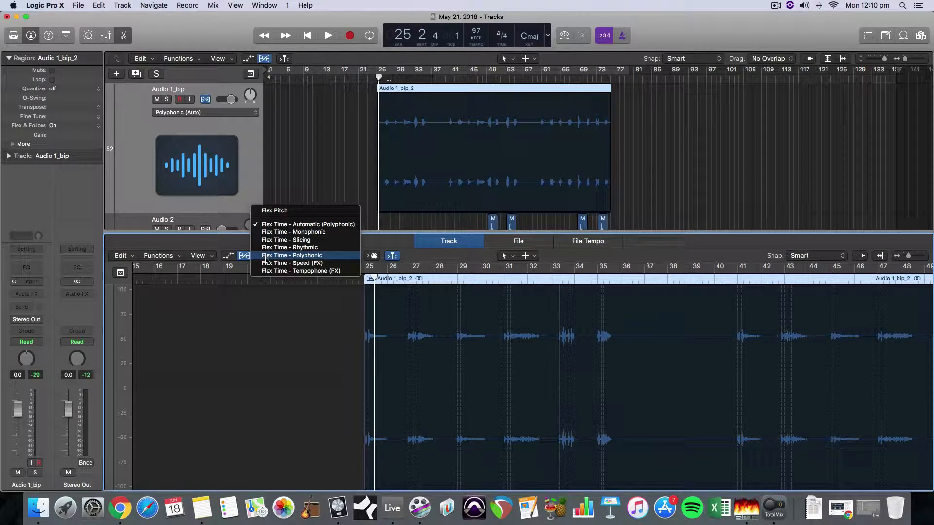
pyautogui.click(275, 214)
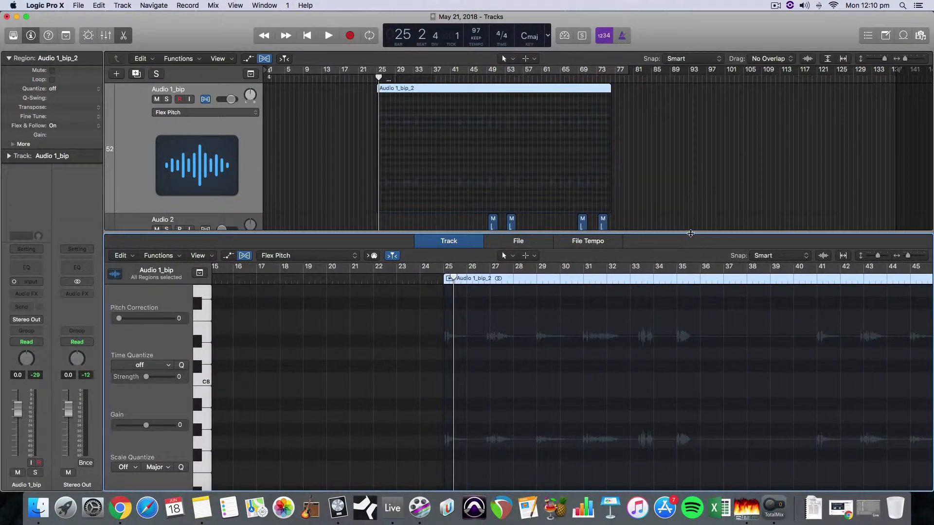
# - Locate the Audio 1_bip_2 region's detected pitch notes around C2 and enlarge the Flex Pitch editor
pyautogui.moveTo(691, 233); pyautogui.dragTo(689, 219)
pyautogui.hscroll(10, 674, 379)
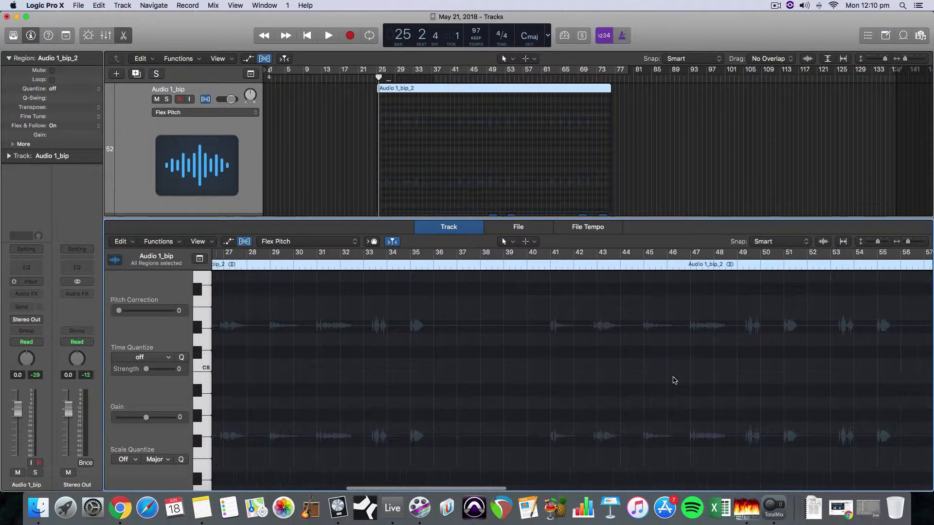
pyautogui.hscroll(-10, 673, 379)
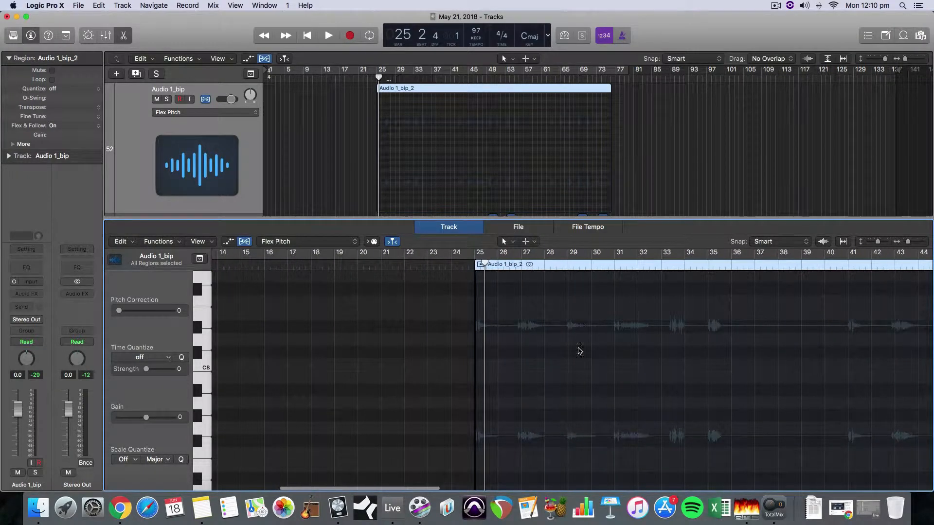
pyautogui.hscroll(5, 569, 368)
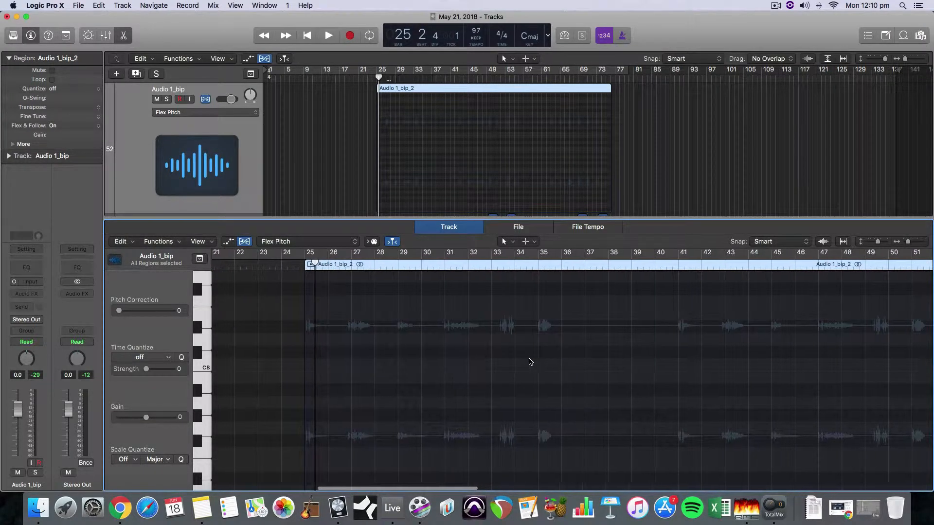
pyautogui.scroll(-15, 528, 362)
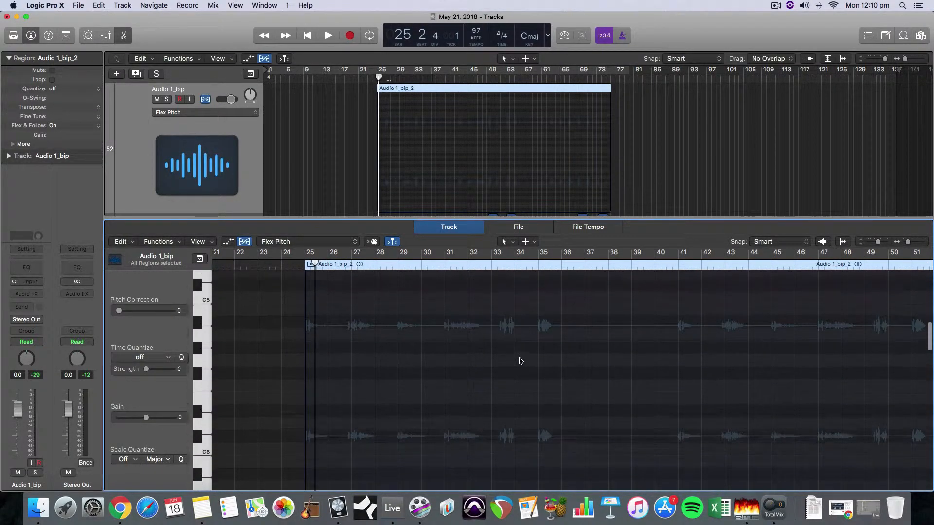
pyautogui.scroll(-15, 519, 361)
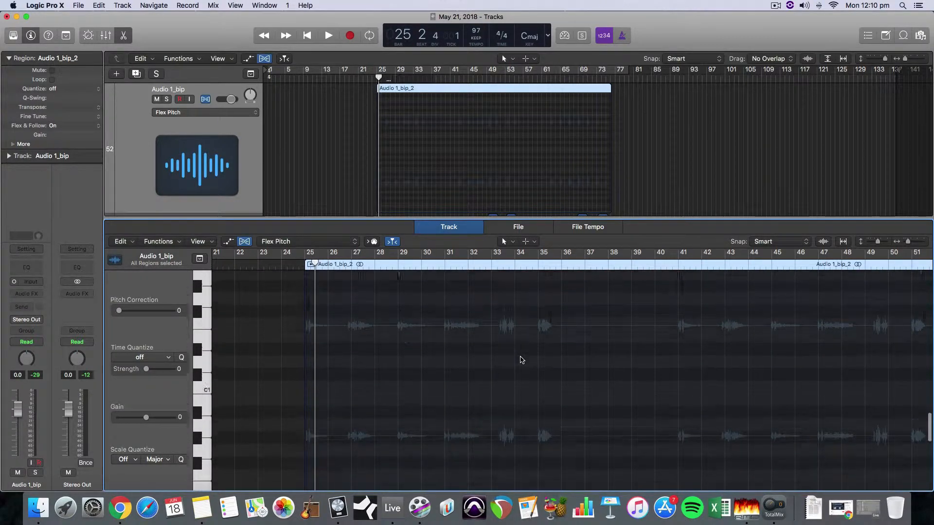
pyautogui.scroll(8, 523, 360)
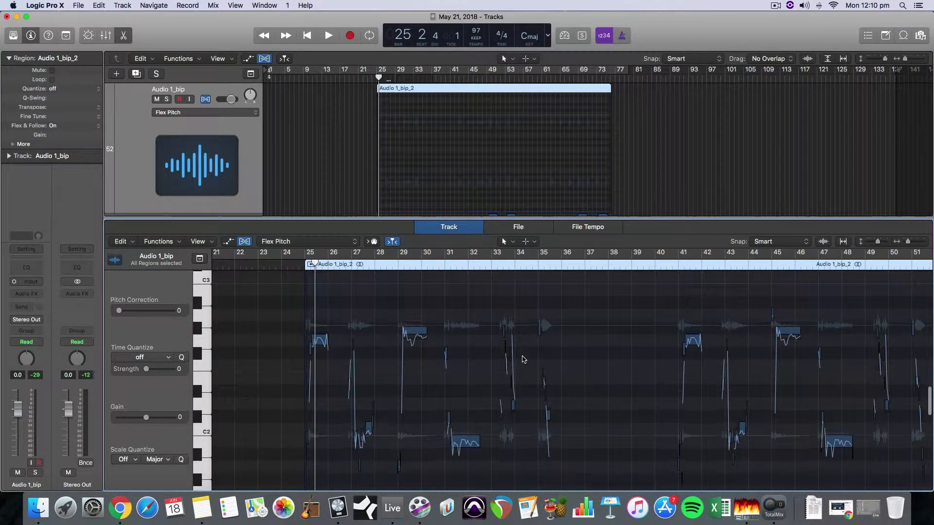
pyautogui.scroll(-2, 523, 360)
pyautogui.scroll(1, 521, 359)
pyautogui.moveTo(590, 218); pyautogui.dragTo(589, 85)
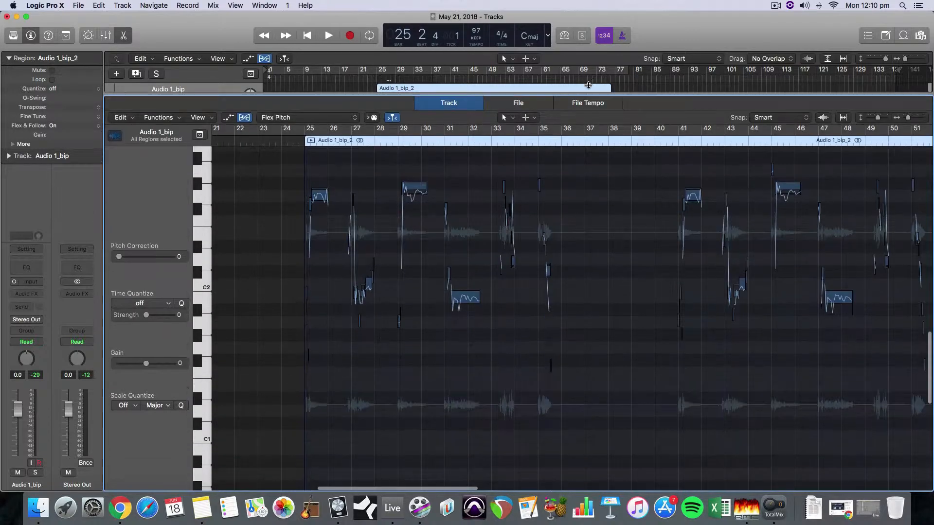
# - Examine the Flex Pitch editor's keyboard range from C-2 up to C7 and return to the detected notes
pyautogui.scroll(-5, 538, 267)
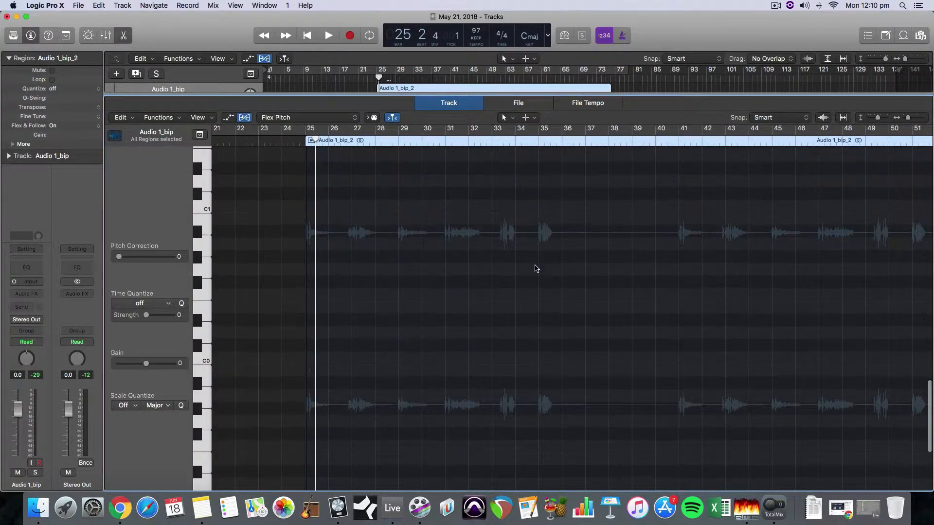
pyautogui.scroll(-3, 535, 268)
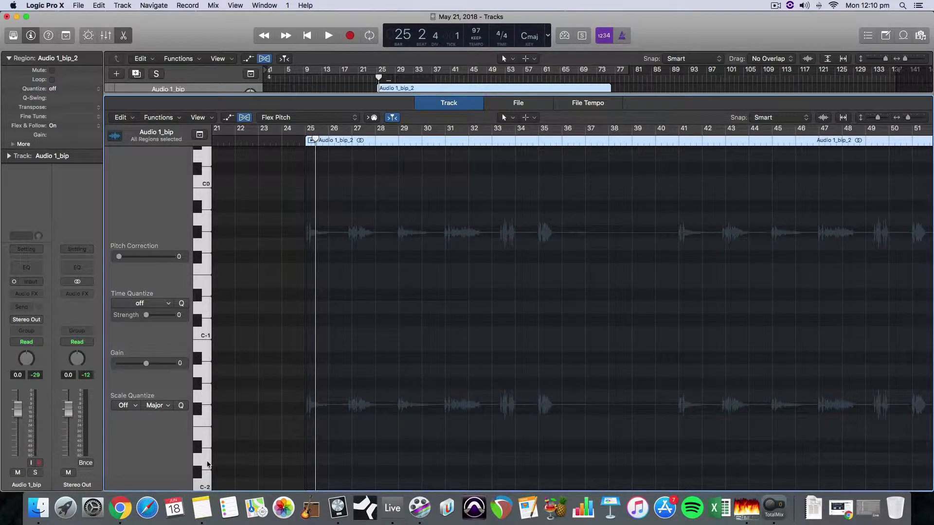
pyautogui.scroll(20, 219, 341)
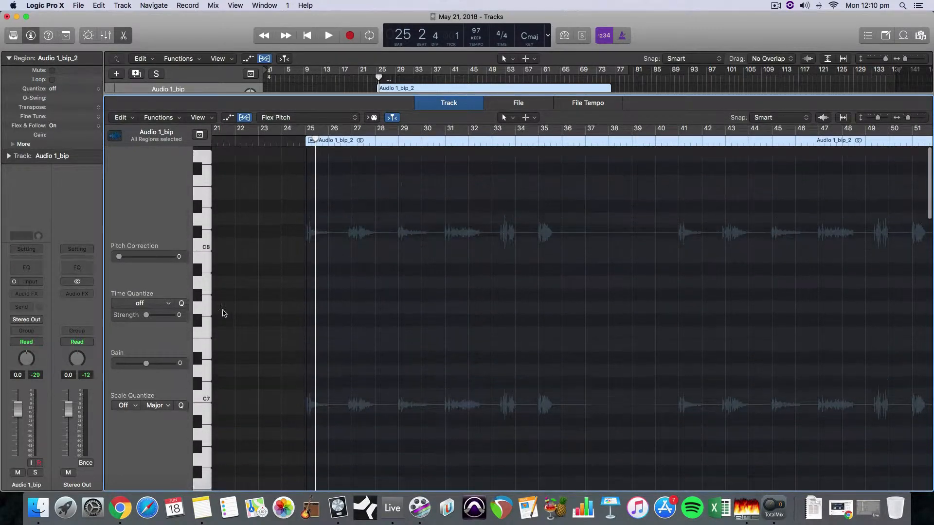
pyautogui.scroll(-10, 204, 253)
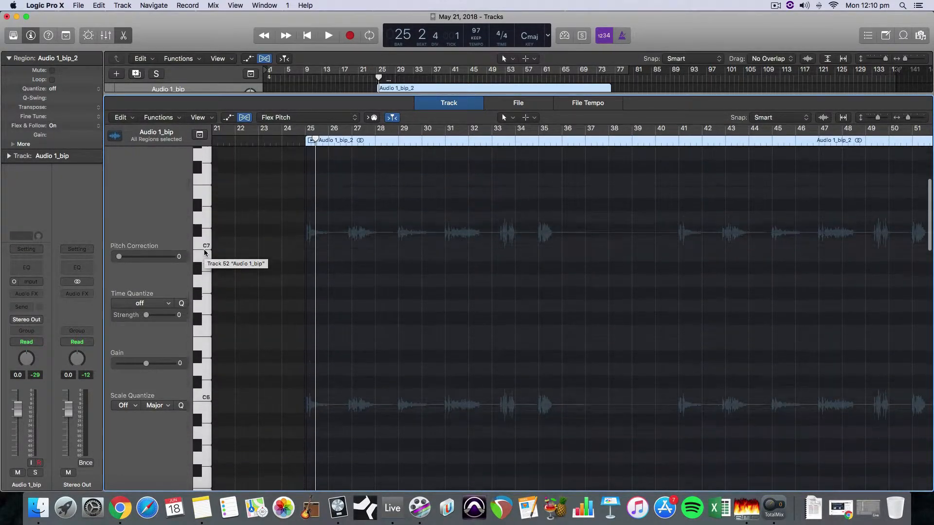
pyautogui.scroll(-15, 204, 275)
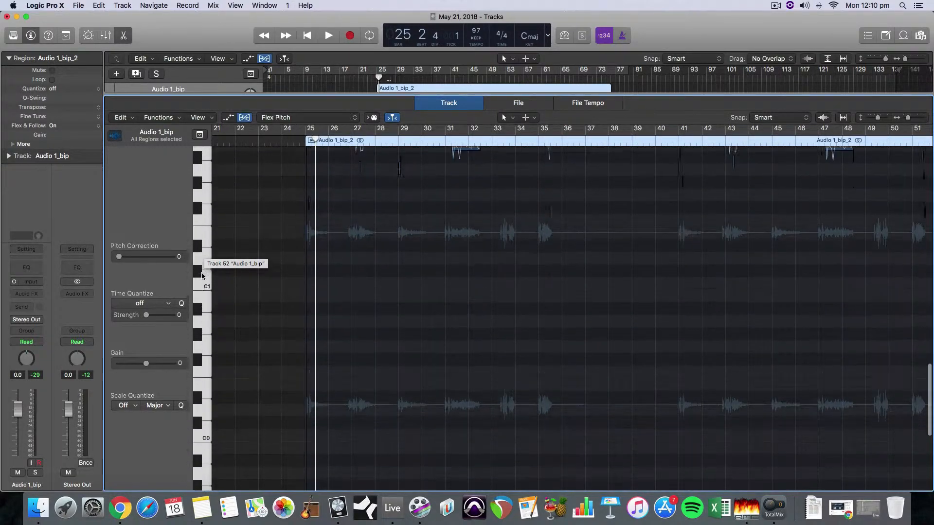
pyautogui.scroll(12, 203, 278)
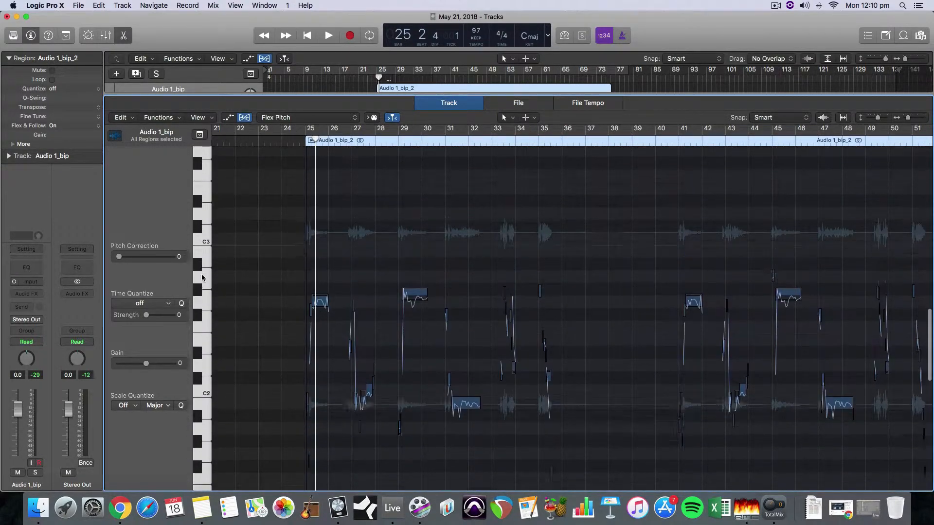
pyautogui.scroll(-3, 204, 276)
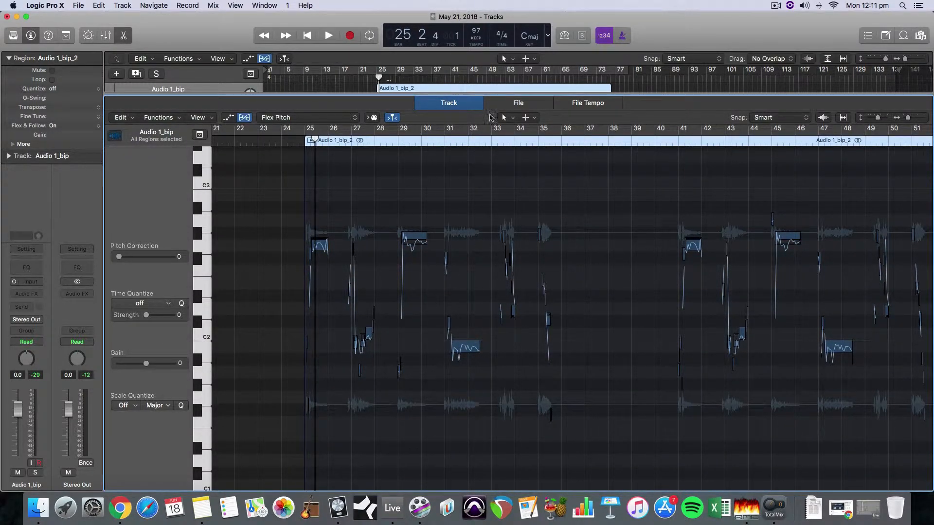
# - Shrink the Flex Pitch editor and look through its pitch lanes from C5 down to C-2, ending at the notes around C2
pyautogui.moveTo(502, 92); pyautogui.dragTo(502, 194)
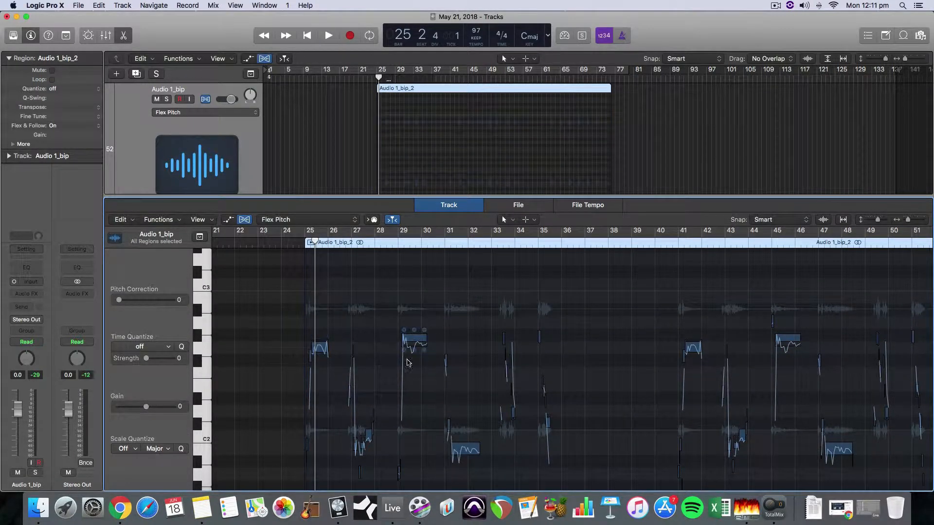
pyautogui.scroll(10, 349, 341)
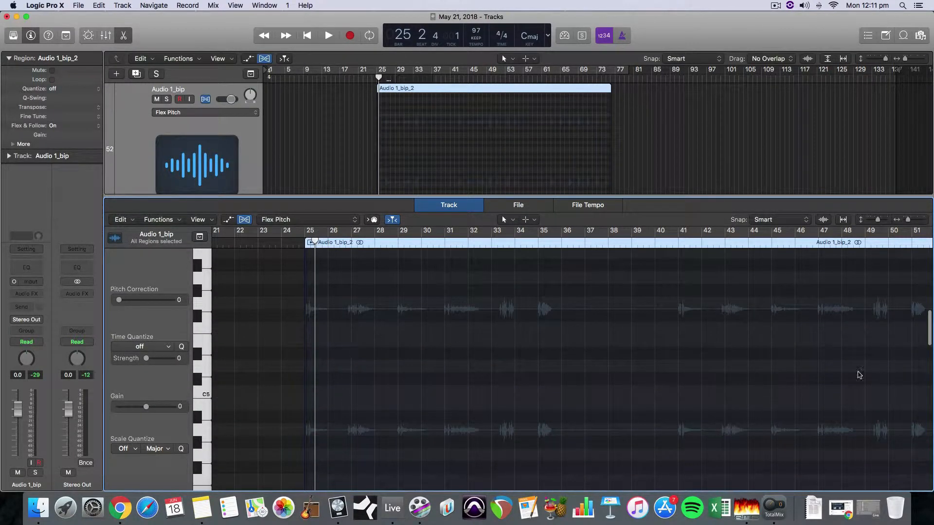
pyautogui.scroll(-3, 385, 345)
pyautogui.scroll(5, 377, 338)
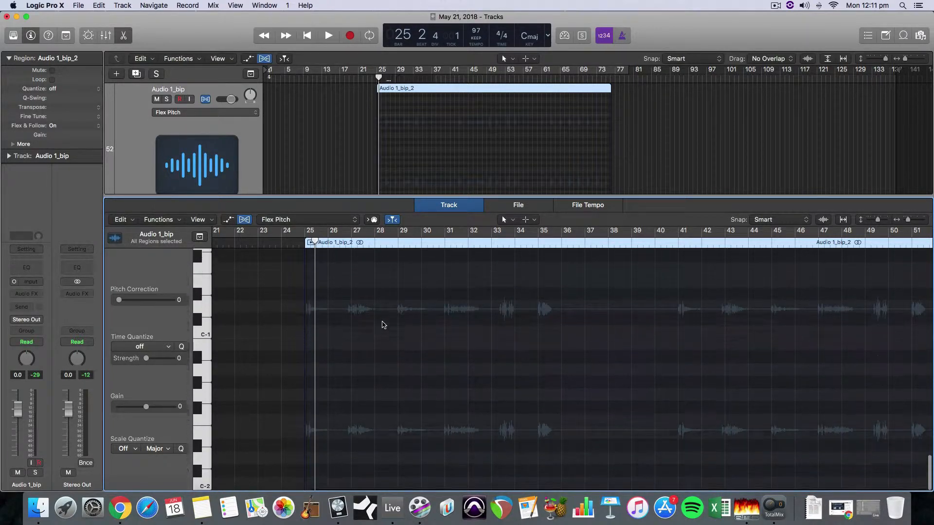
pyautogui.scroll(-15, 384, 326)
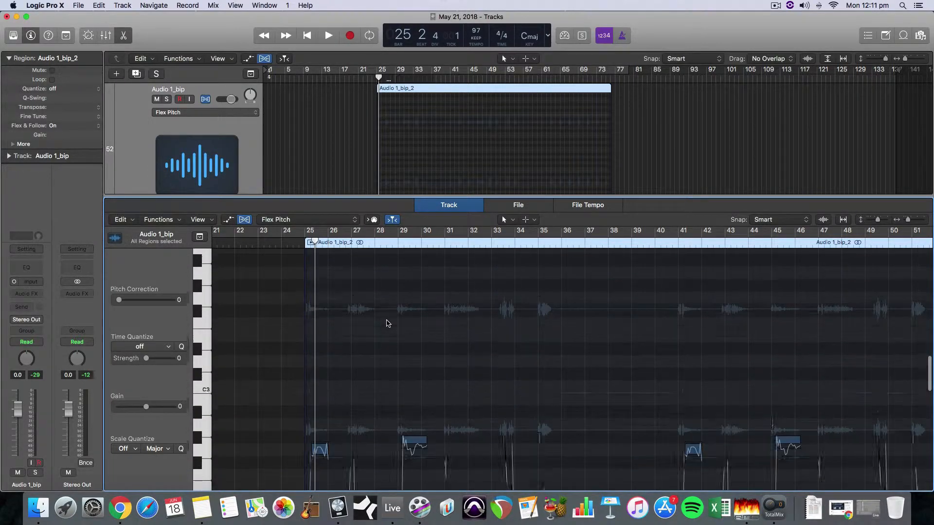
pyautogui.scroll(2, 388, 323)
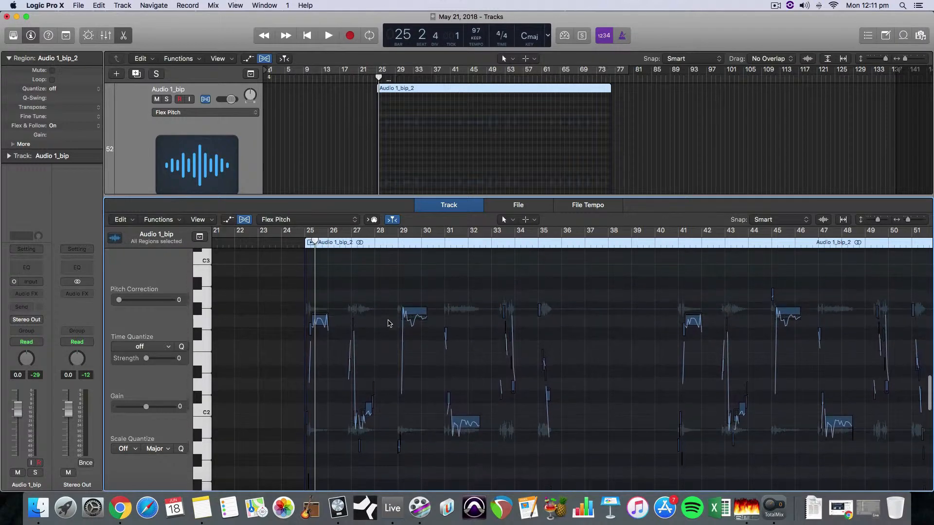
pyautogui.scroll(2, 392, 319)
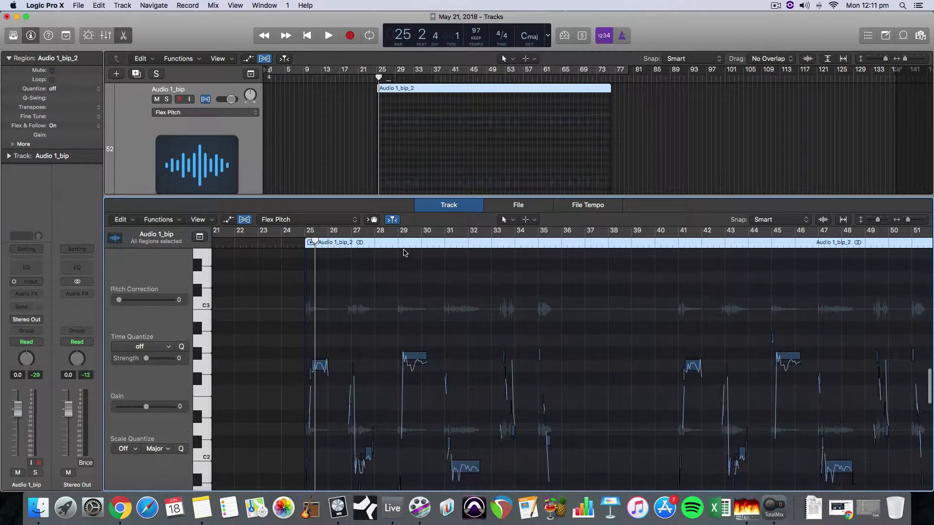
# - Enlarge the Flex Pitch editor around bars 24 to 33 and play the Audio 1_bip_2 region from its start at bar 25
pyautogui.moveTo(400, 197); pyautogui.dragTo(400, 106)
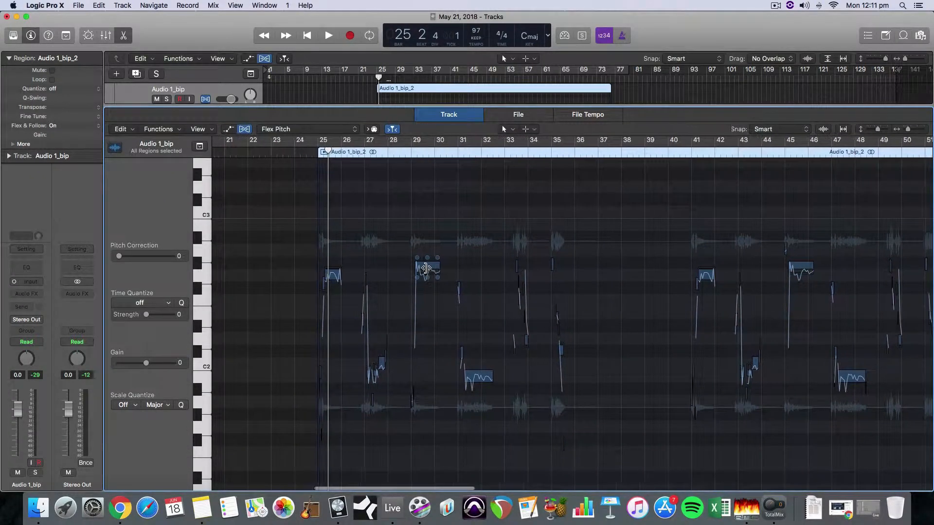
pyautogui.click(909, 130)
pyautogui.moveTo(909, 131); pyautogui.dragTo(914, 132)
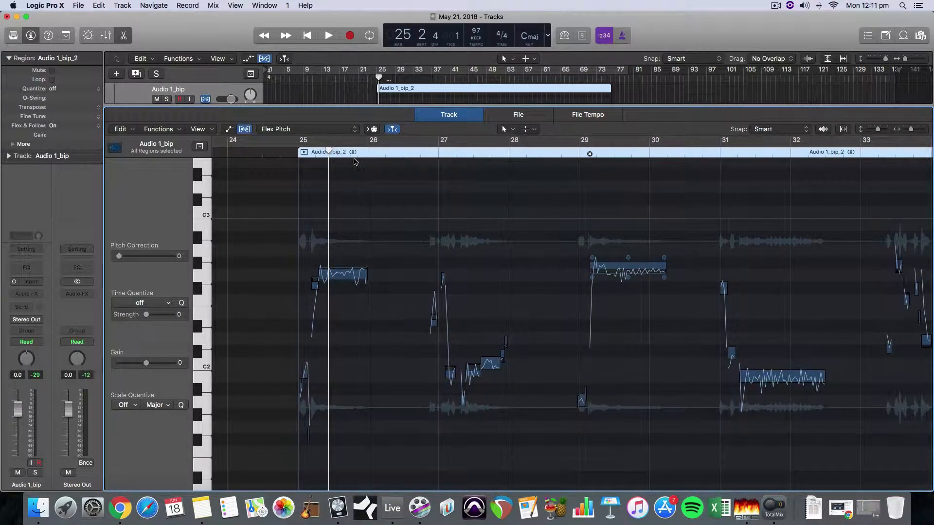
pyautogui.moveTo(329, 151); pyautogui.dragTo(297, 152)
pyautogui.press('space')
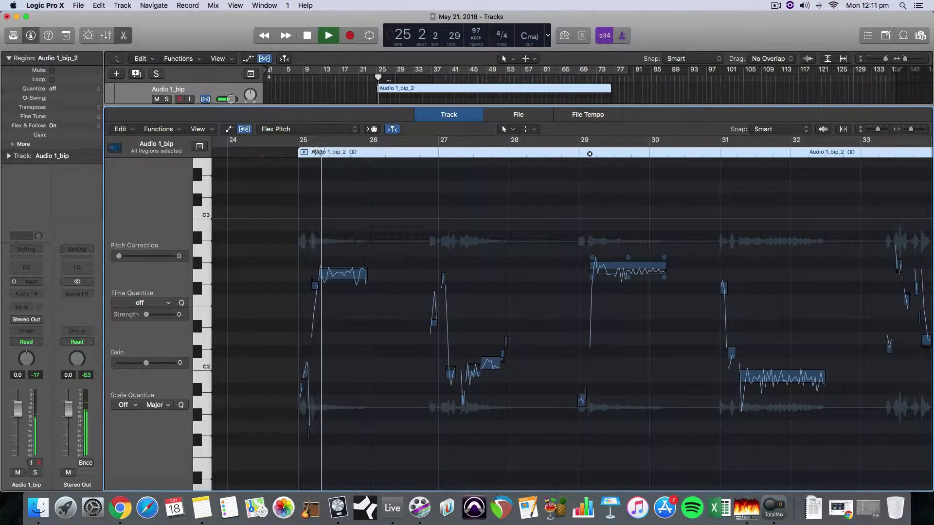
pyautogui.press('space')
# - Solo the Audio 1_bip track and restore the enlarged Flex Pitch editor
pyautogui.moveTo(333, 107); pyautogui.dragTo(325, 180)
pyautogui.click(167, 99)
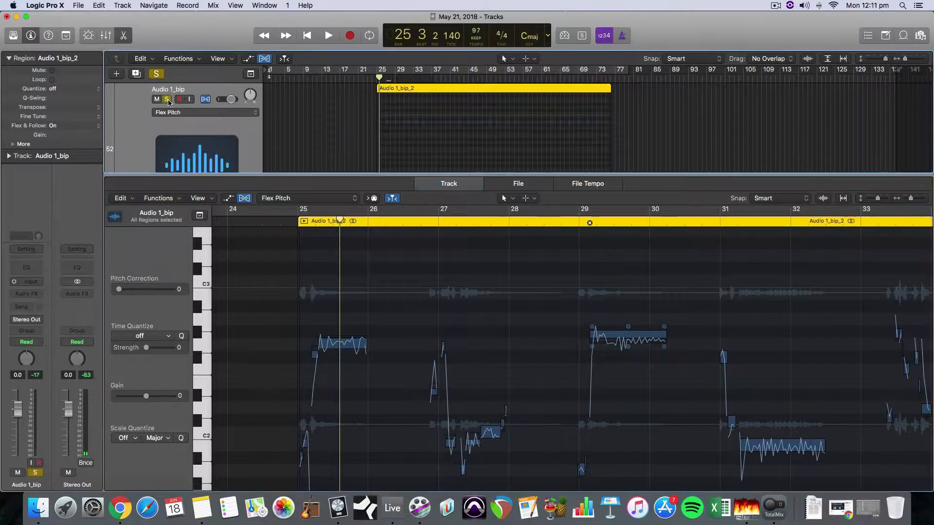
pyautogui.moveTo(305, 174); pyautogui.dragTo(317, 86)
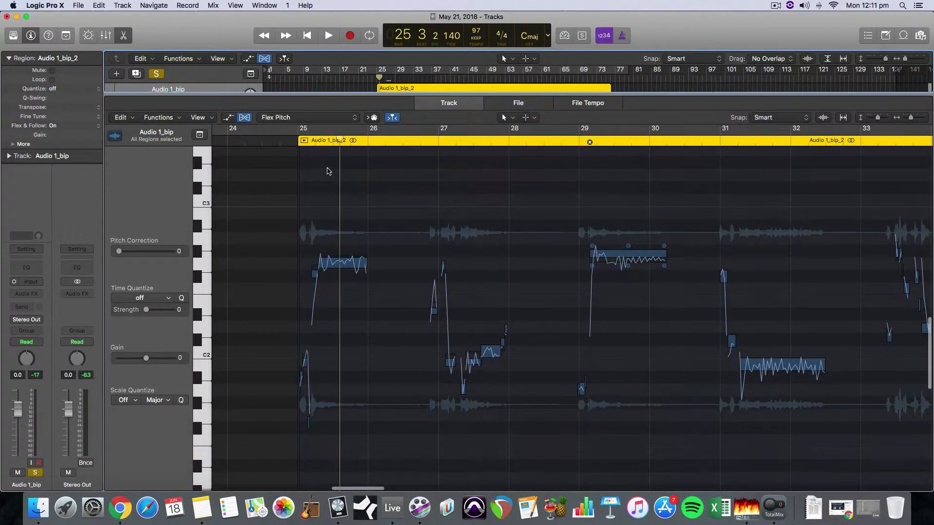
# - Listen to the soloed vocal's opening note from the beginning of bar 25, replaying it from the region's start
pyautogui.press('space')
pyautogui.press('space')
pyautogui.click(289, 142)
pyautogui.press('space')
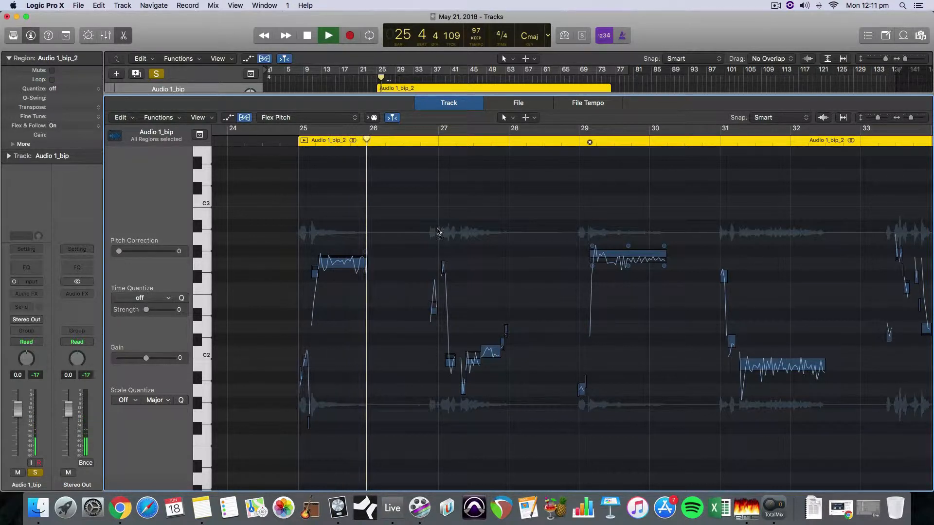
pyautogui.press('space')
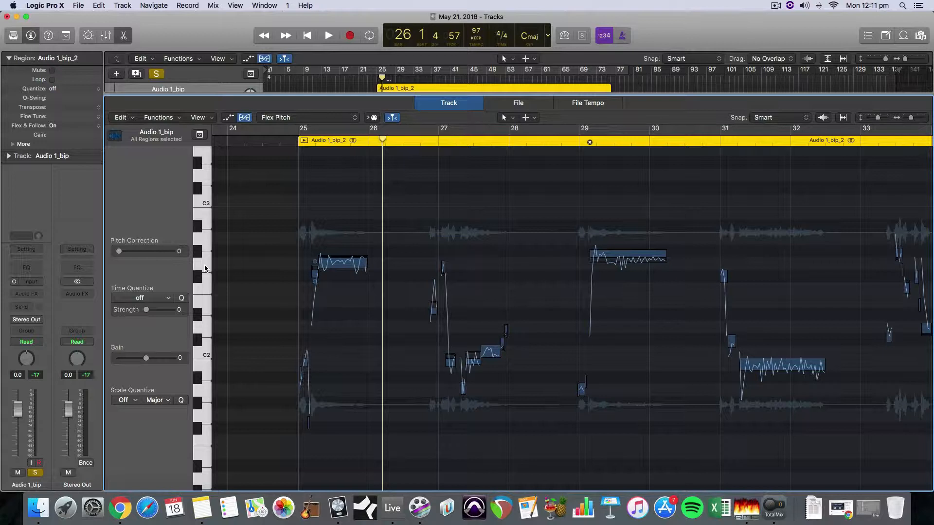
pyautogui.click(298, 142)
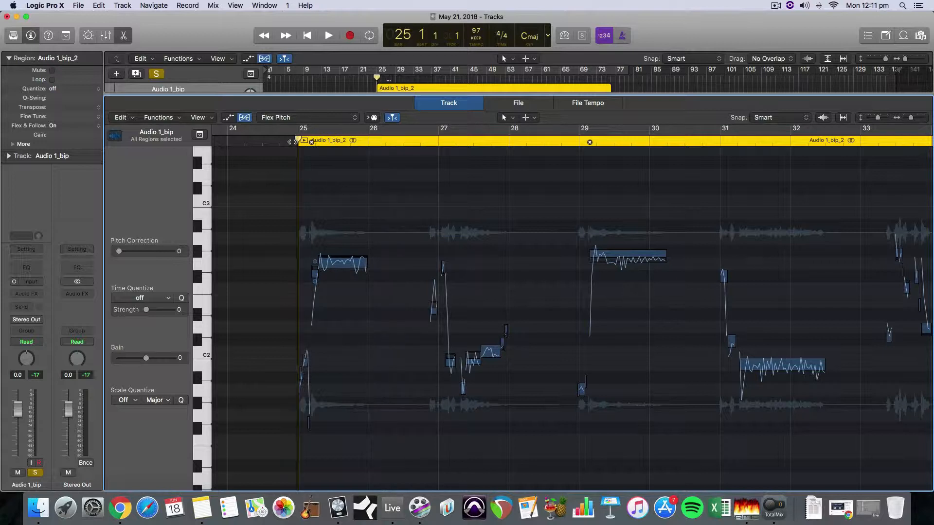
pyautogui.press('space')
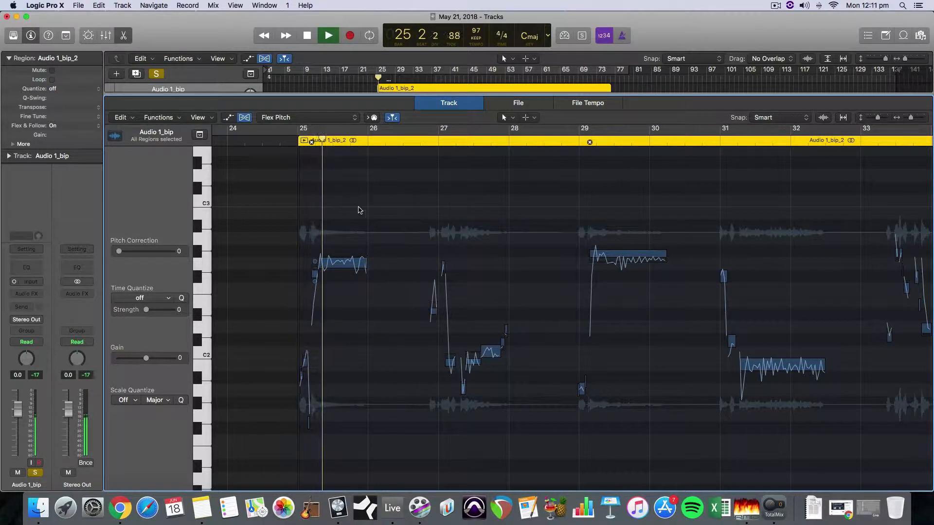
# - Try raising the long note in bar 25 to A2 and play the phrase from the region's start
pyautogui.moveTo(339, 264); pyautogui.dragTo(341, 240)
pyautogui.moveTo(342, 235); pyautogui.dragTo(341, 235)
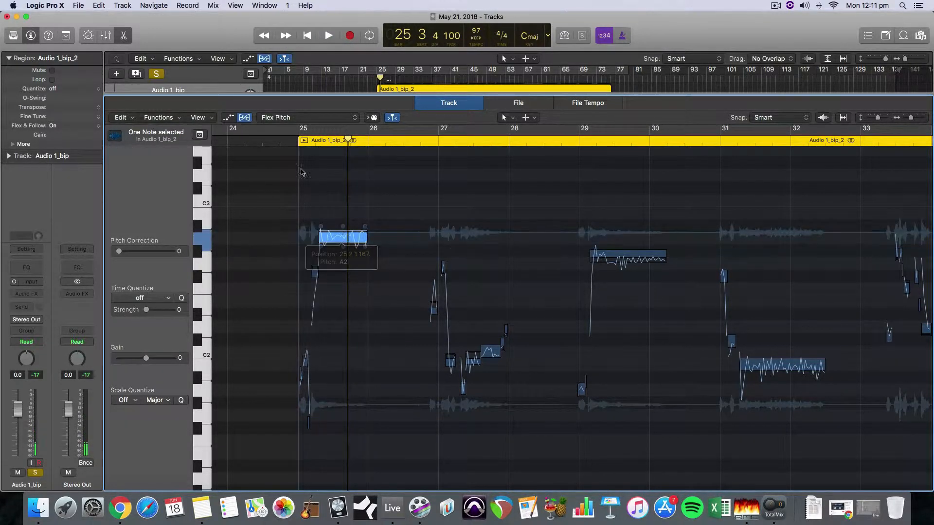
pyautogui.doubleClick(287, 140)
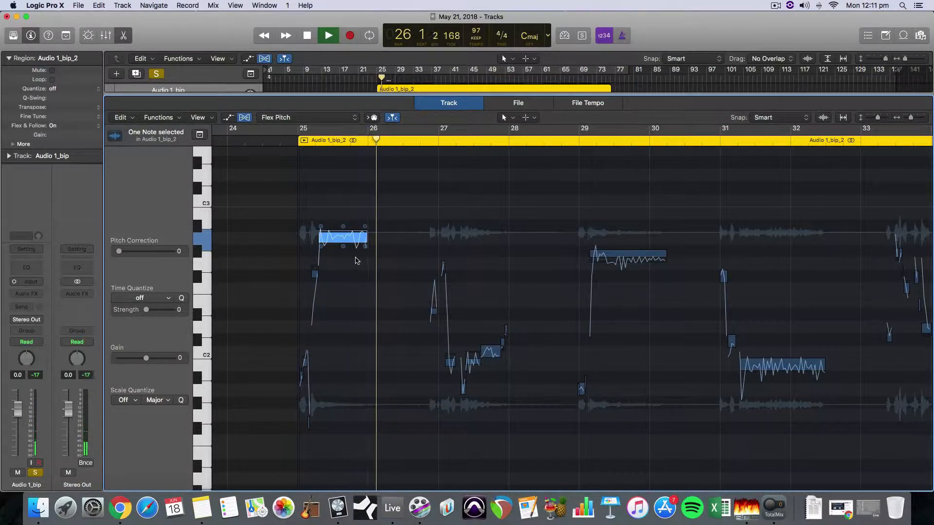
pyautogui.press('space')
# - Move the long bar 25 note back down to its original pitch and play it from the region's start
pyautogui.moveTo(351, 239); pyautogui.dragTo(351, 266)
pyautogui.click(292, 143)
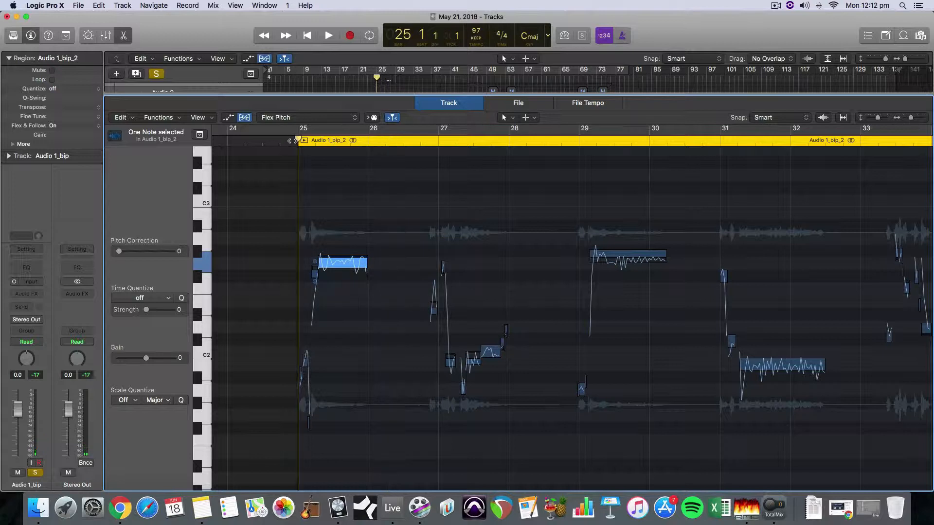
pyautogui.press('space')
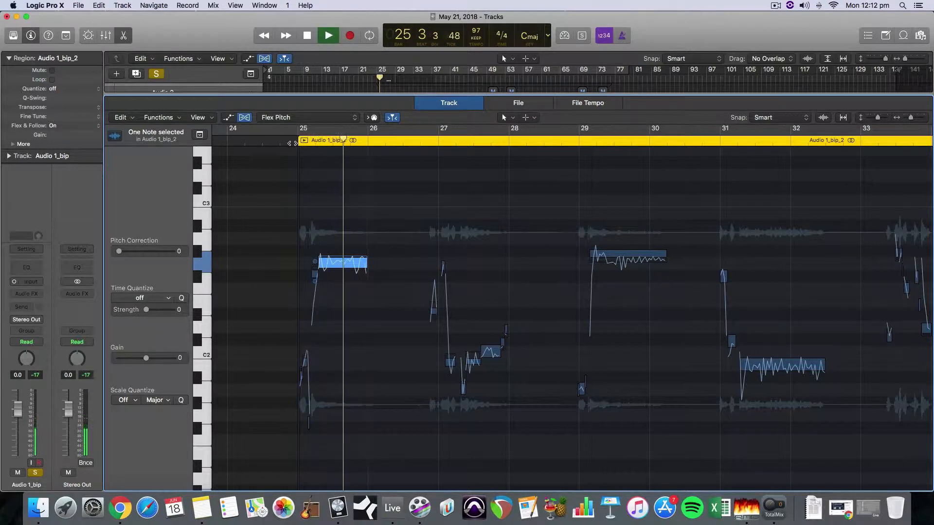
pyautogui.press('space')
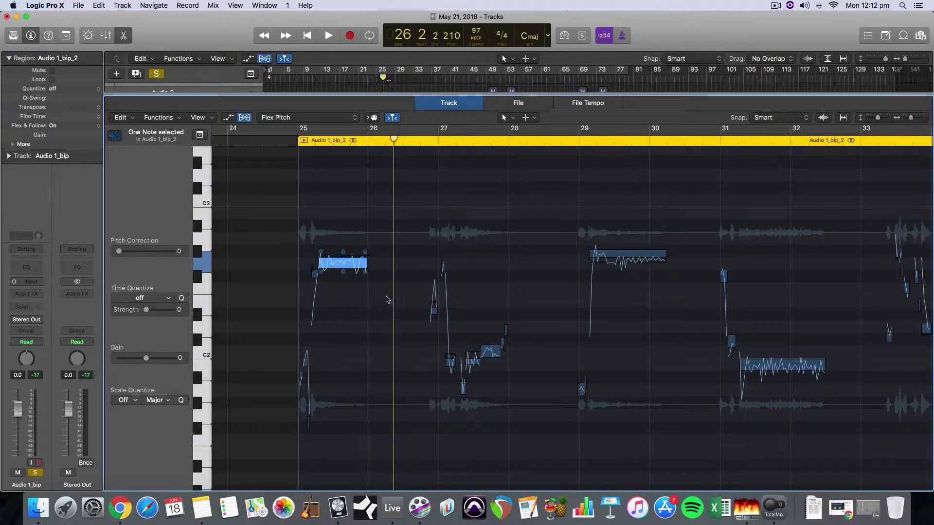
# - Reduce the long bar 25 note's vibrato to about 64%, playing the phrase before and after the change
pyautogui.click(291, 136)
pyautogui.press('space')
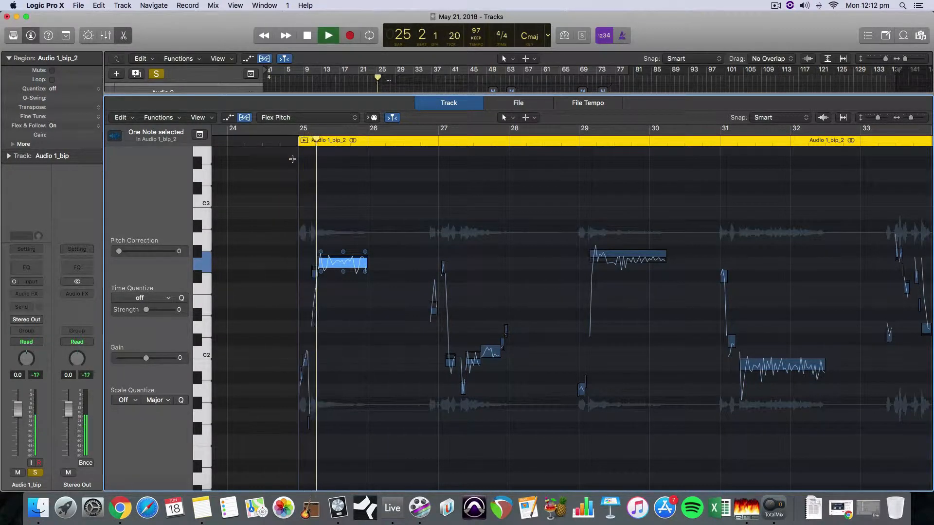
pyautogui.press('space')
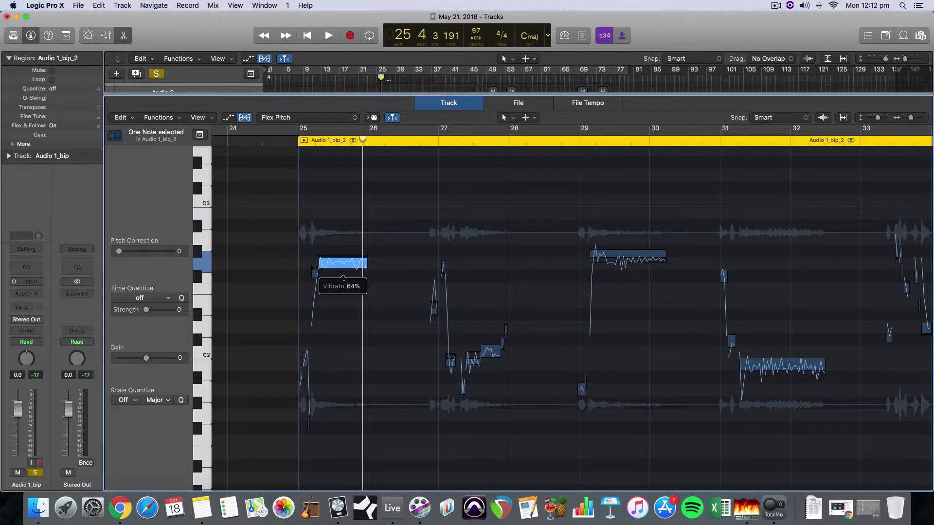
pyautogui.moveTo(343, 273); pyautogui.dragTo(342, 290)
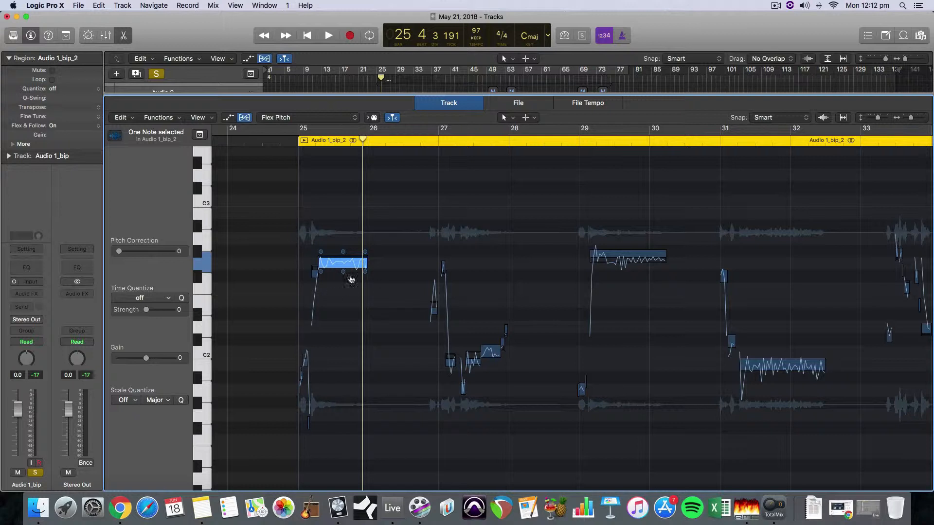
pyautogui.click(285, 142)
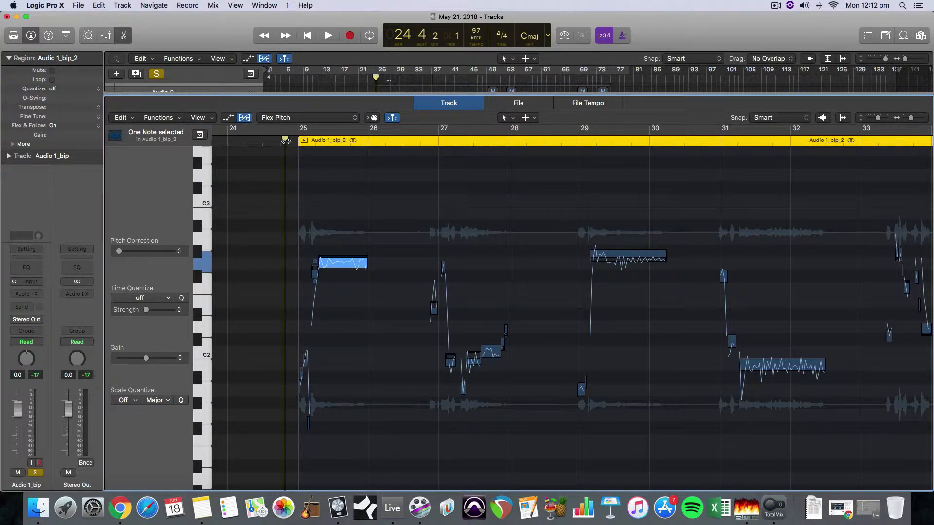
pyautogui.press('space')
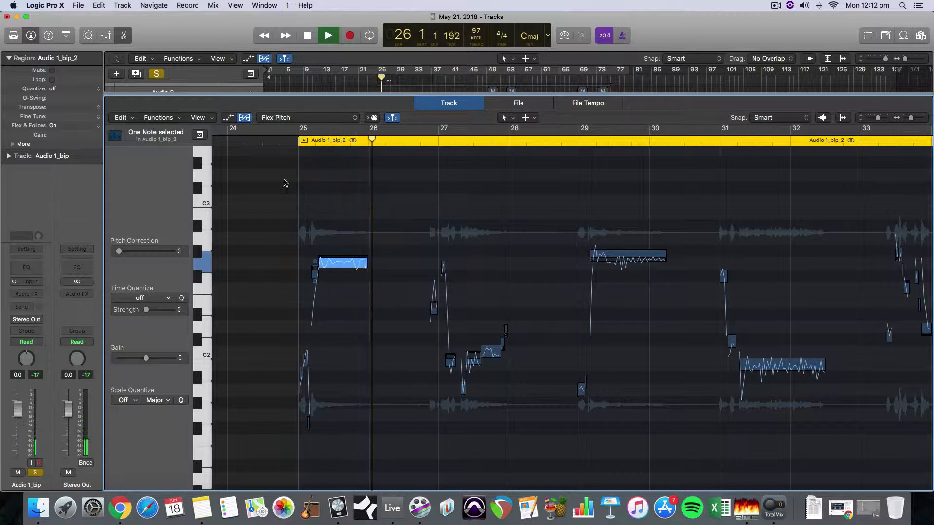
pyautogui.press('space')
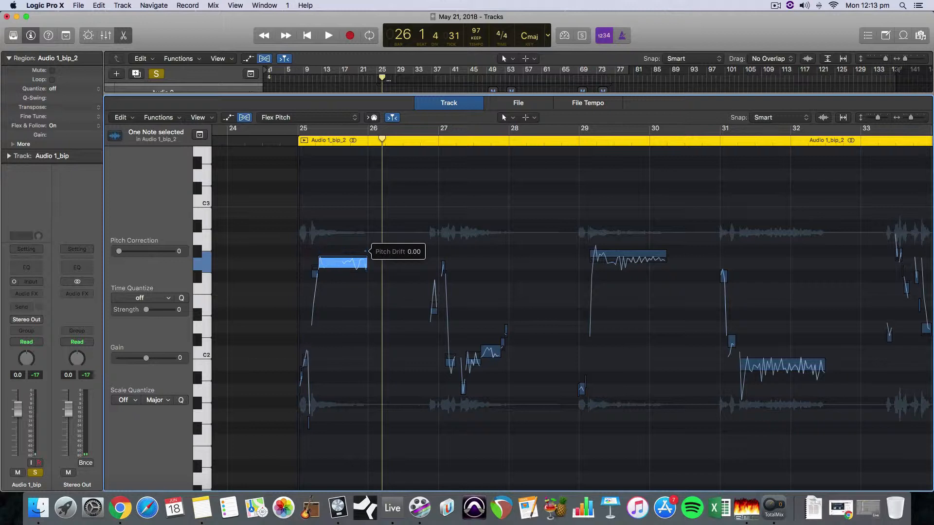
# - Try raising the pitch drift at the end of the long bar 25 note, play it, and bring the drift back down
pyautogui.moveTo(364, 253); pyautogui.dragTo(358, 223)
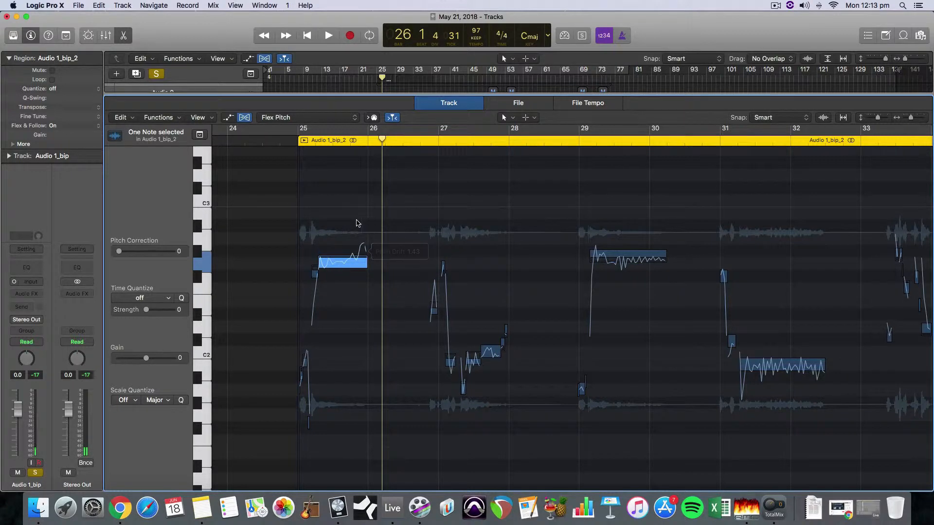
pyautogui.click(311, 141)
pyautogui.press('space')
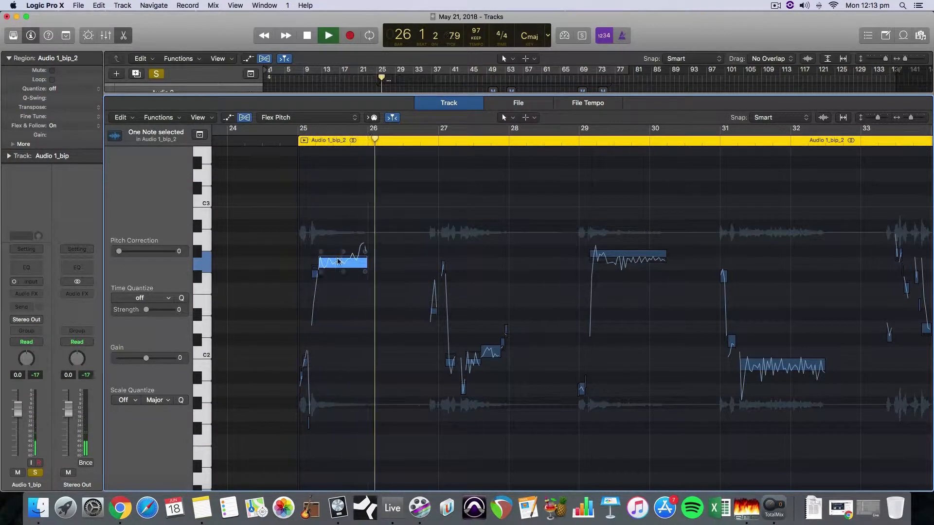
pyautogui.press('space')
pyautogui.moveTo(366, 255); pyautogui.dragTo(365, 271)
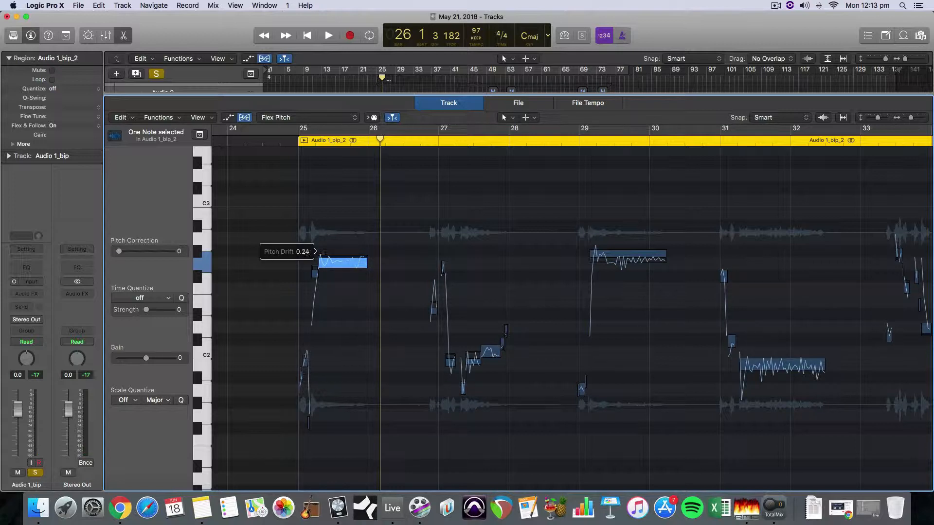
# - Try lowering the pitch drift at the start of the long bar 25 note and play the phrase
pyautogui.moveTo(323, 253); pyautogui.dragTo(323, 280)
pyautogui.click(292, 144)
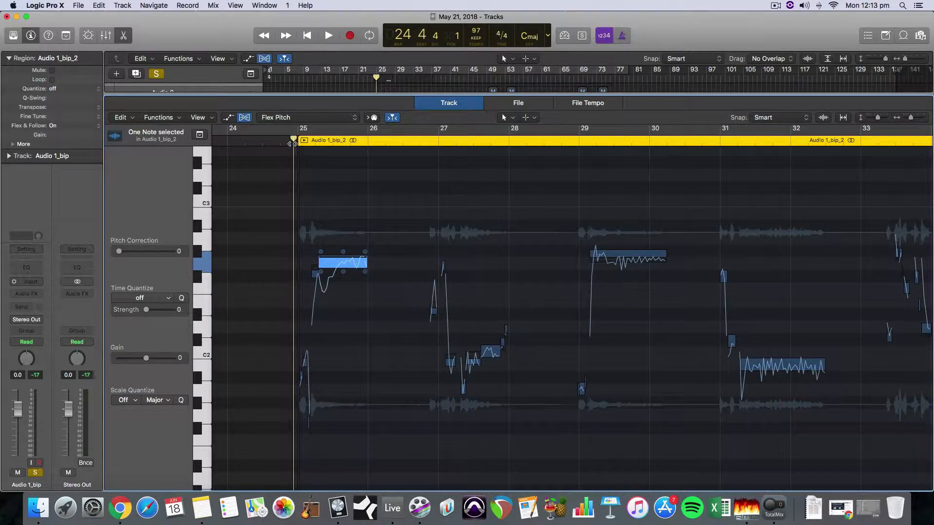
pyautogui.press('space')
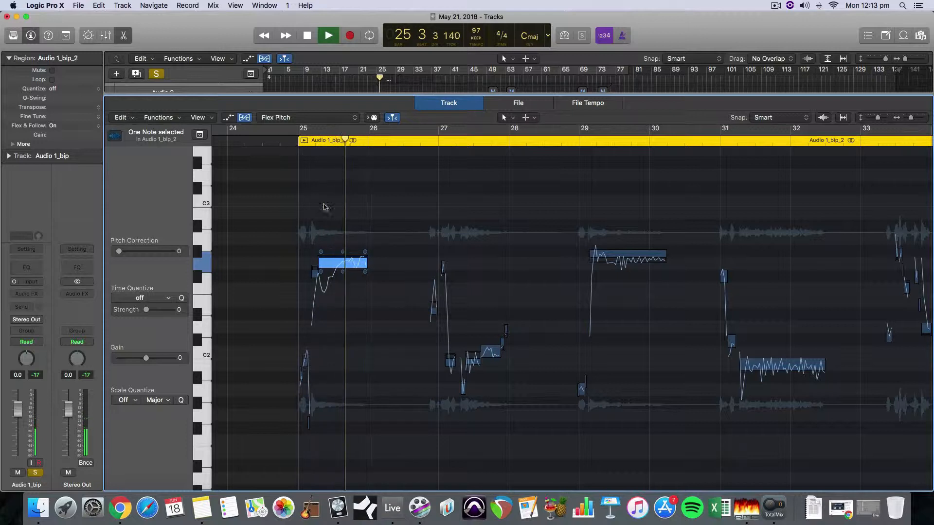
pyautogui.press('space')
# - Try changing the long bar 25 note's gain, and restore its gain and starting pitch drift
pyautogui.moveTo(323, 275); pyautogui.dragTo(323, 272)
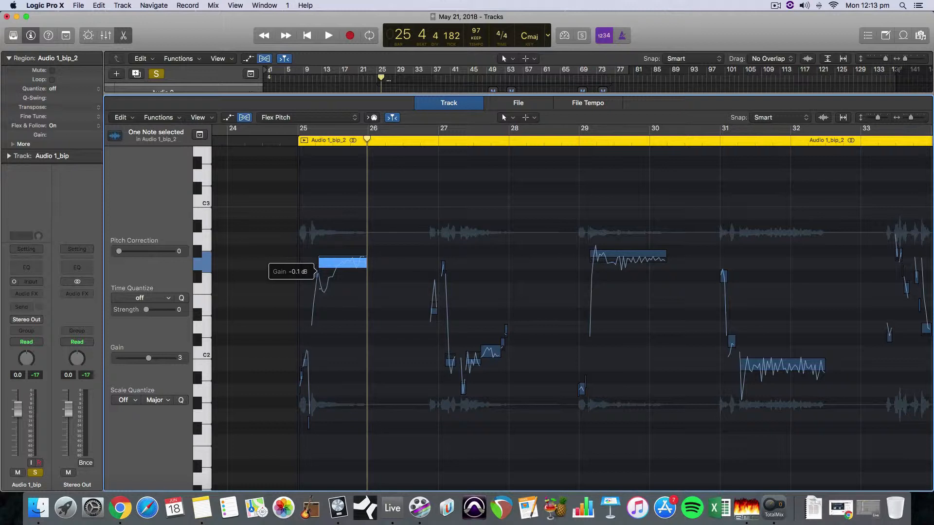
pyautogui.moveTo(320, 289); pyautogui.dragTo(329, 200)
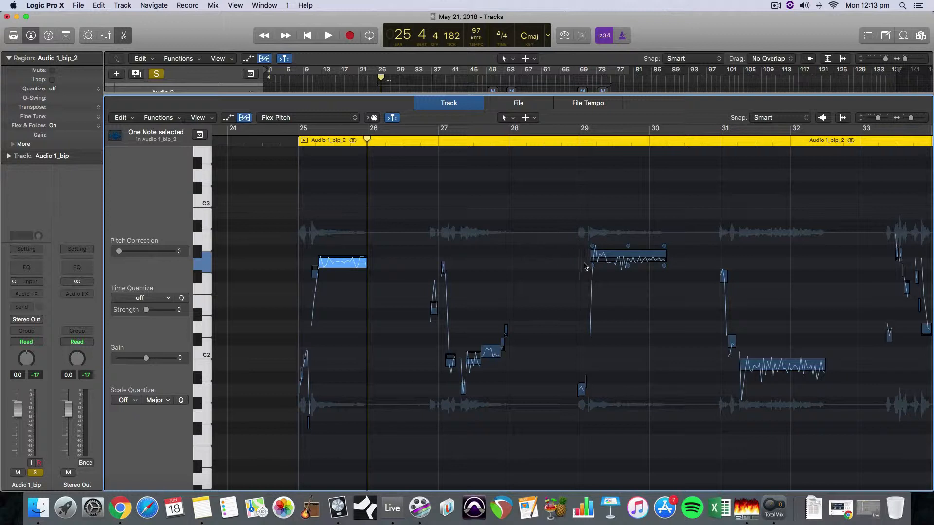
# - Try raising the gain of the long note at bar 29 to about +5 dB and bring it back down
pyautogui.moveTo(592, 269)
pyautogui.moveTo(592, 269); pyautogui.dragTo(592, 246)
pyautogui.moveTo(592, 210); pyautogui.dragTo(594, 241)
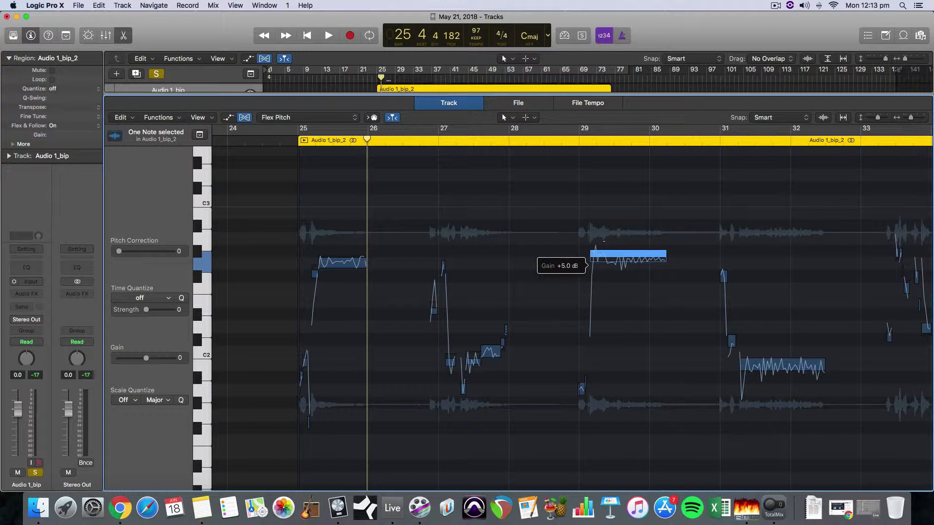
pyautogui.moveTo(605, 237)
pyautogui.mouseDown()
pyautogui.moveTo(605, 219)
pyautogui.moveTo(605, 250)
pyautogui.mouseUp()
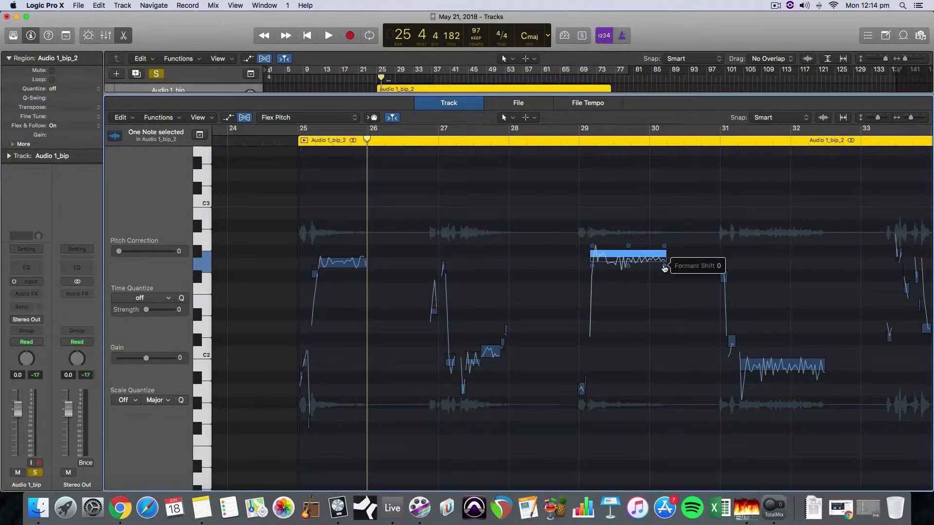
pyautogui.hscroll(-1, 363, 273)
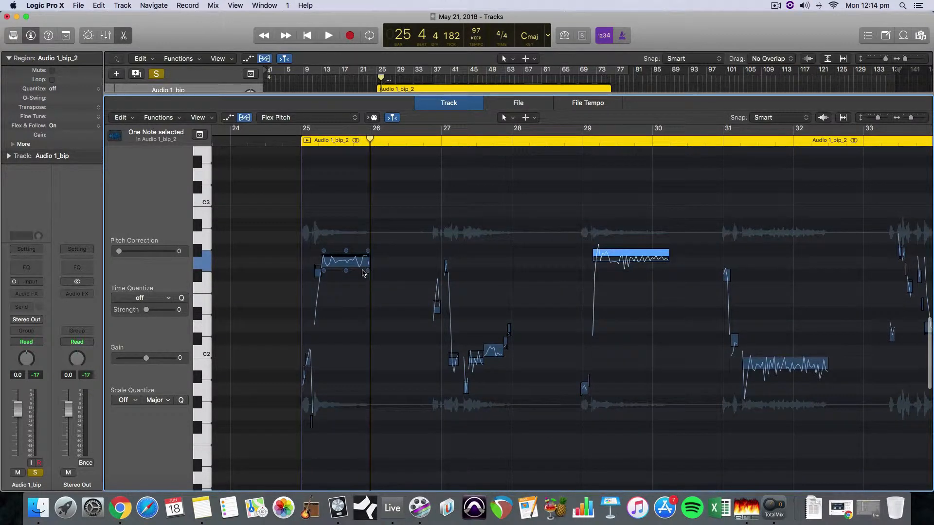
pyautogui.hscroll(1, 368, 275)
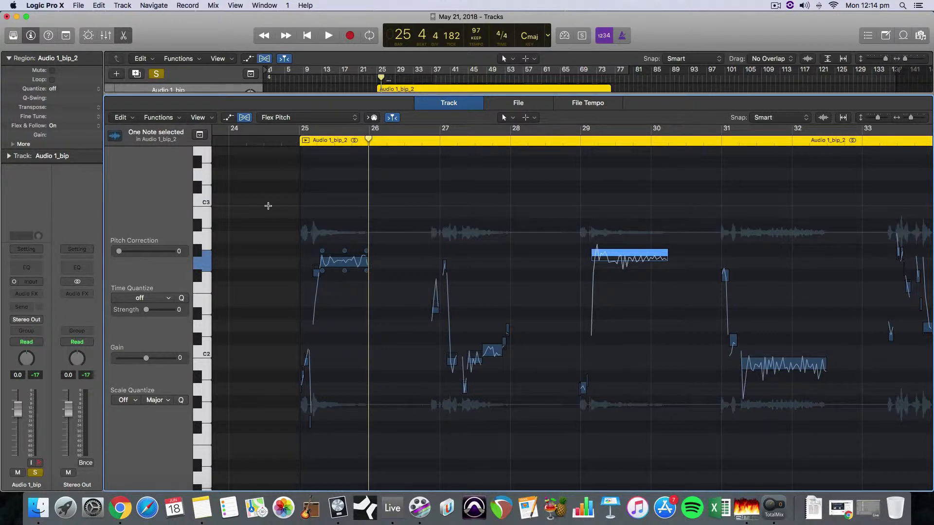
pyautogui.moveTo(268, 205); pyautogui.dragTo(641, 363)
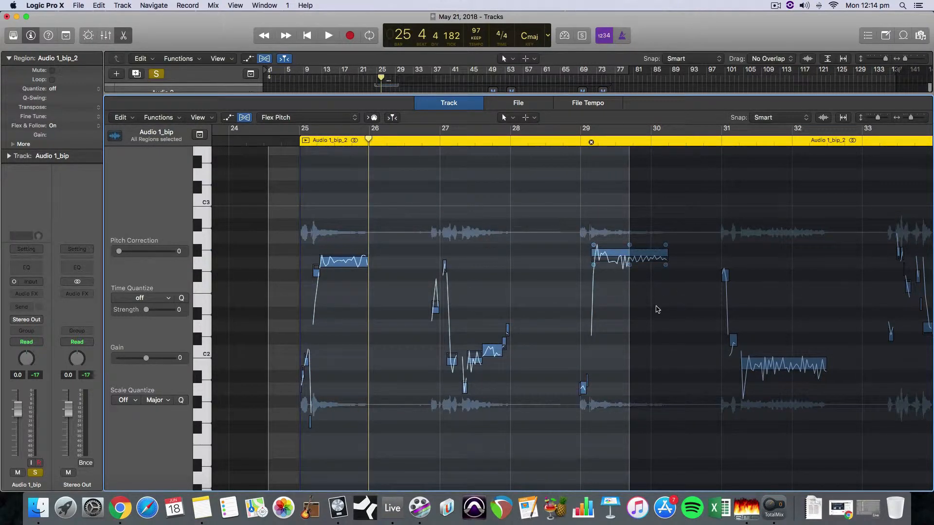
pyautogui.click(305, 158)
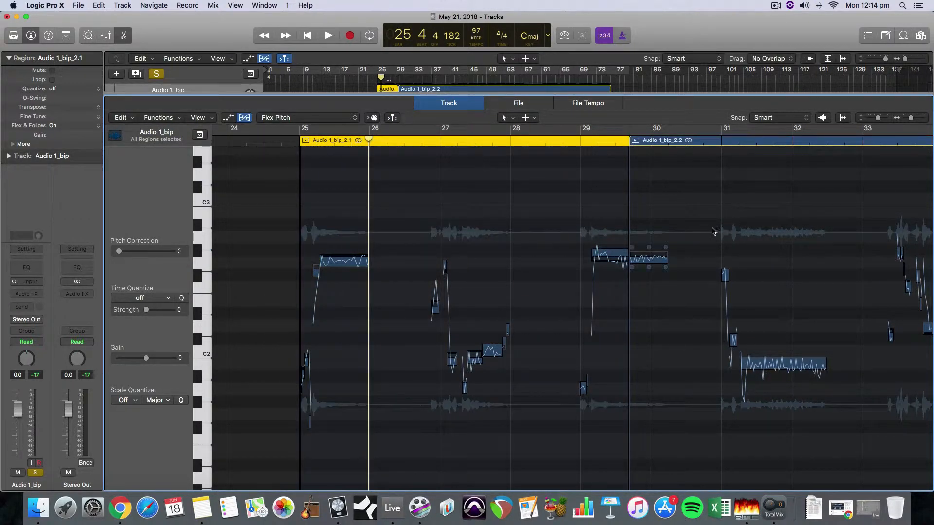
pyautogui.moveTo(713, 228); pyautogui.dragTo(283, 418)
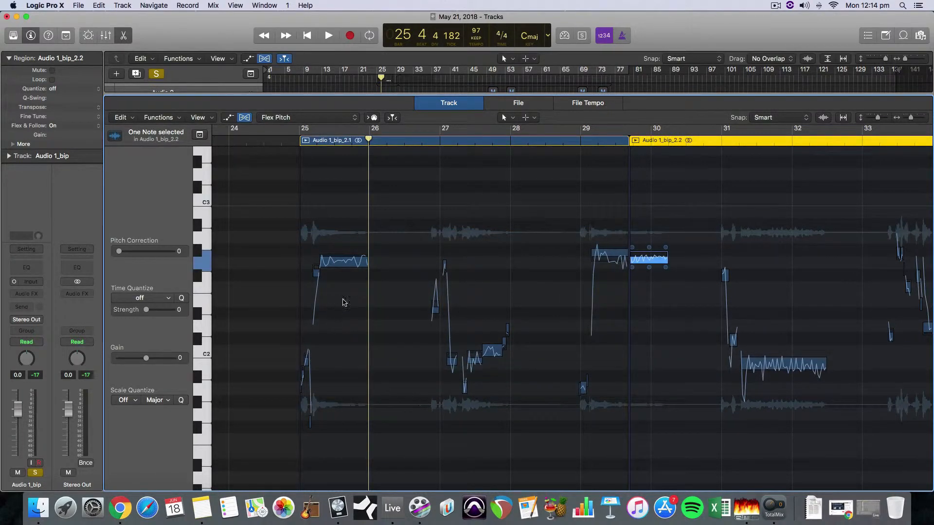
pyautogui.click(615, 251)
pyautogui.moveTo(610, 139); pyautogui.dragTo(572, 140)
pyautogui.moveTo(647, 141); pyautogui.dragTo(567, 141)
pyautogui.click(387, 140)
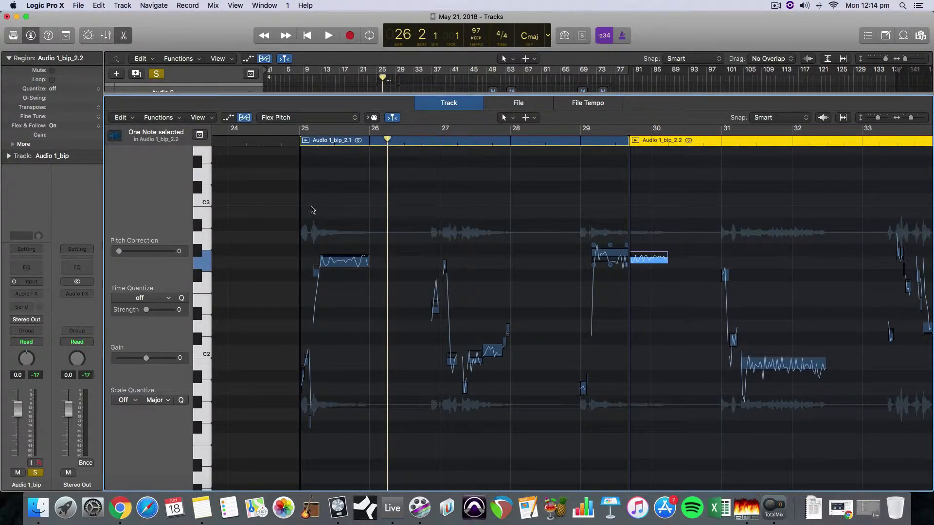
pyautogui.press('super+a')
pyautogui.press('super+j')
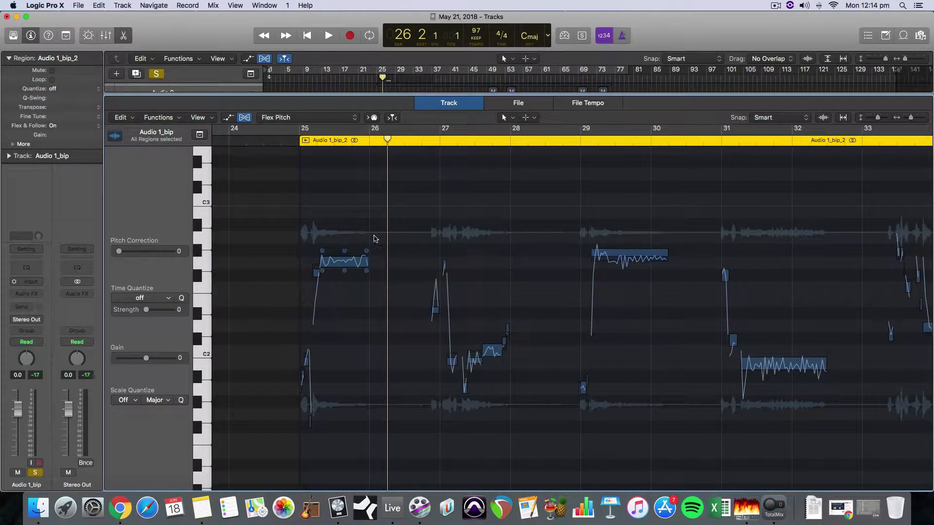
# - Select all notes from bar 25 through the long bar 29 note, try raising their formant shift, and play the phrase
pyautogui.moveTo(654, 222); pyautogui.dragTo(316, 419)
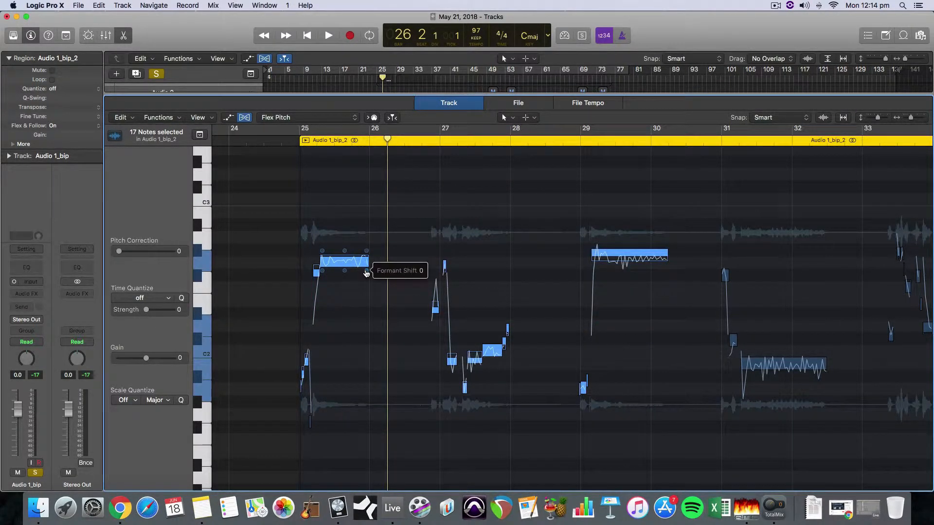
pyautogui.moveTo(367, 272); pyautogui.dragTo(358, 218)
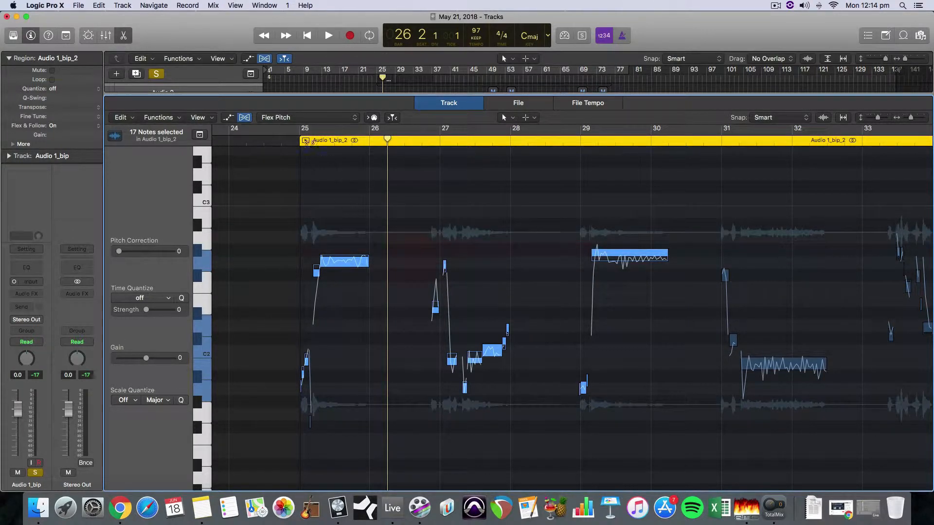
pyautogui.click(293, 141)
pyautogui.press('space')
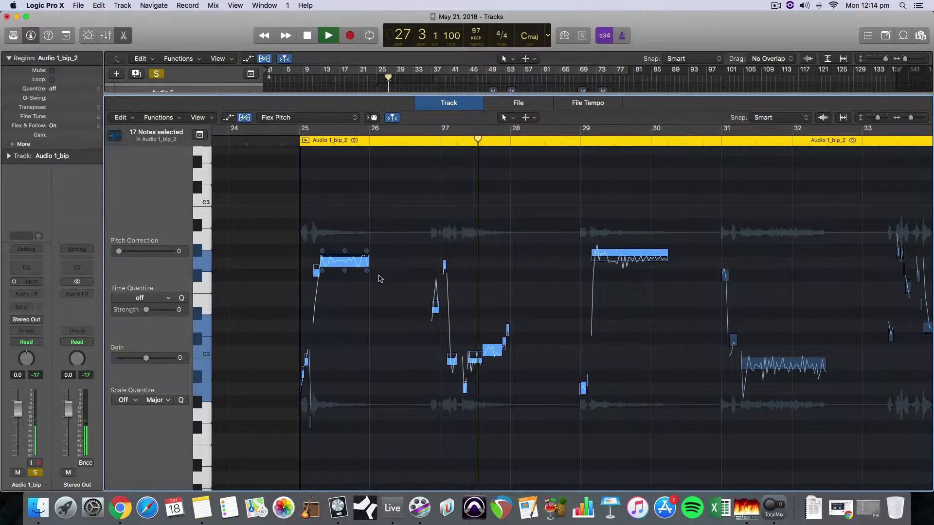
pyautogui.press('space')
# - Try lowering the selected notes' formant shift to -82 and play the phrase from bar 25
pyautogui.moveTo(366, 273); pyautogui.dragTo(375, 339)
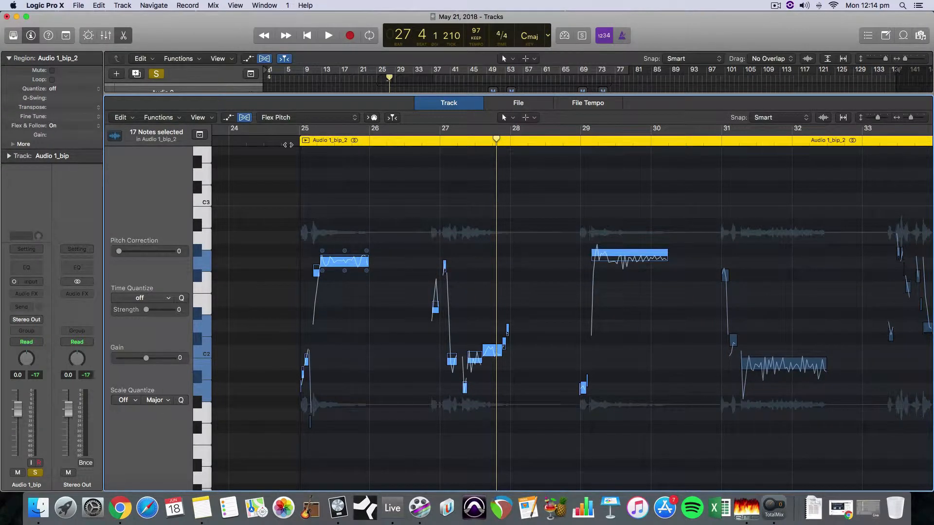
pyautogui.click(286, 141)
pyautogui.press('space')
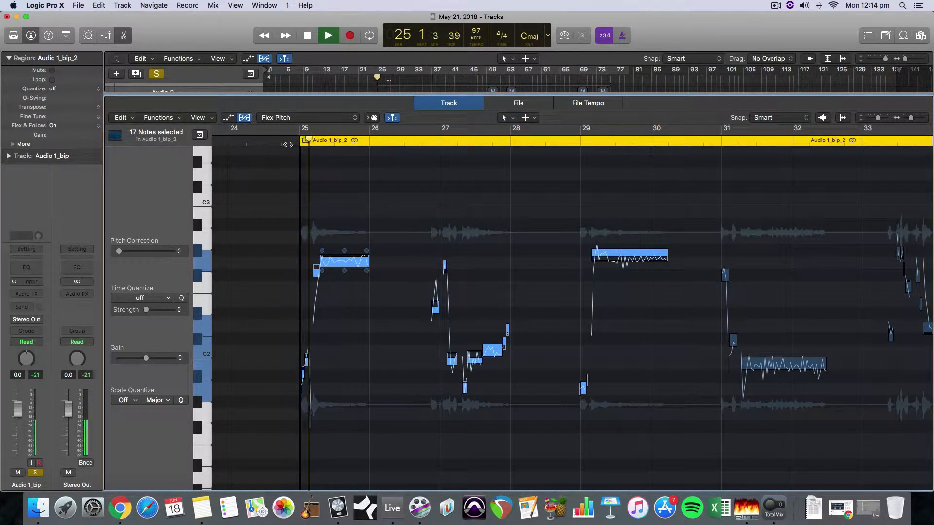
pyautogui.moveTo(368, 275)
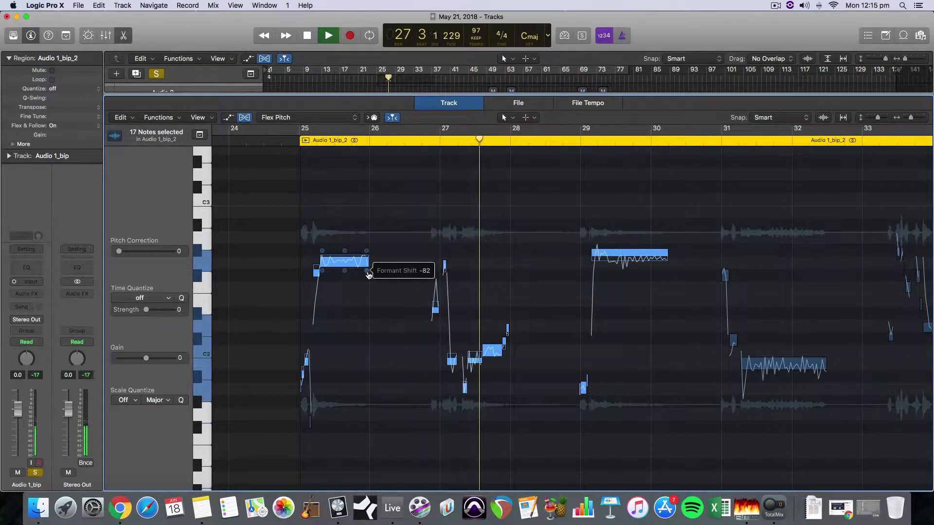
pyautogui.press('space')
# - Bring the selected notes' formant shift back up from its lowered setting and play the phrase from just before bar 25
pyautogui.moveTo(367, 270); pyautogui.dragTo(367, 257)
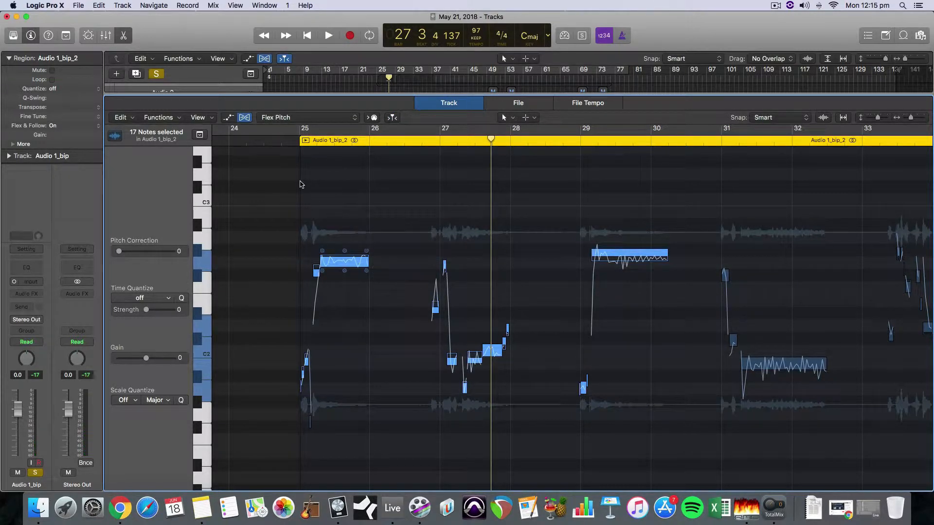
pyautogui.click(291, 183)
pyautogui.press('space')
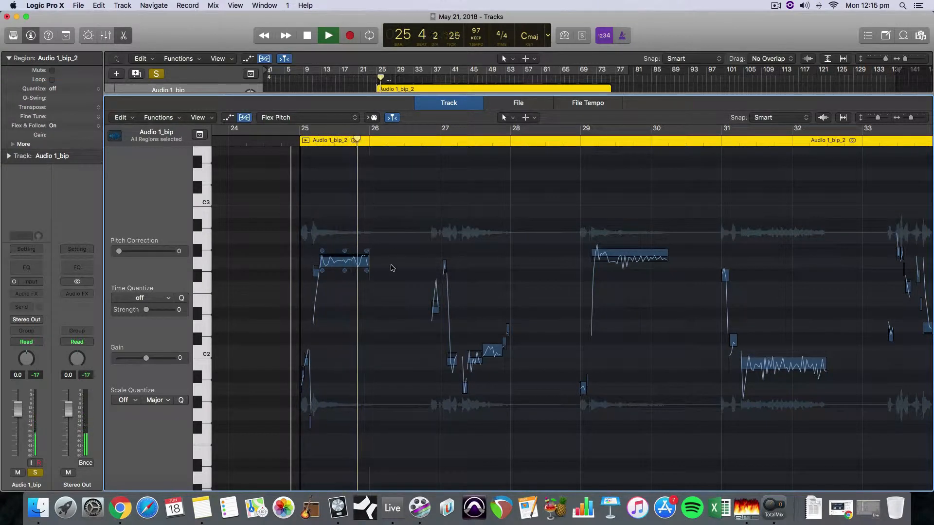
pyautogui.press('space')
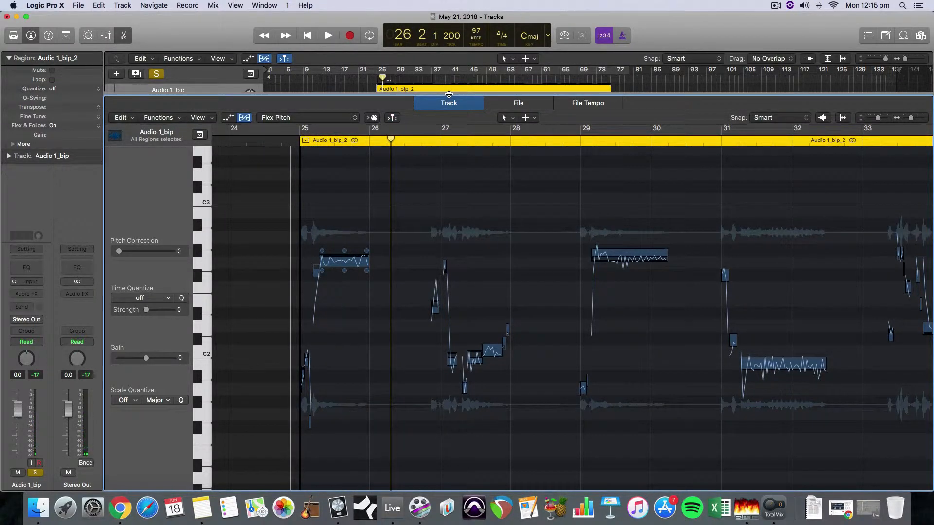
# - Enlarge the Tracks area, turn Flex off for the Audio 1_bip track, and hide the flex view in the Tracks area
pyautogui.moveTo(449, 94); pyautogui.dragTo(448, 310)
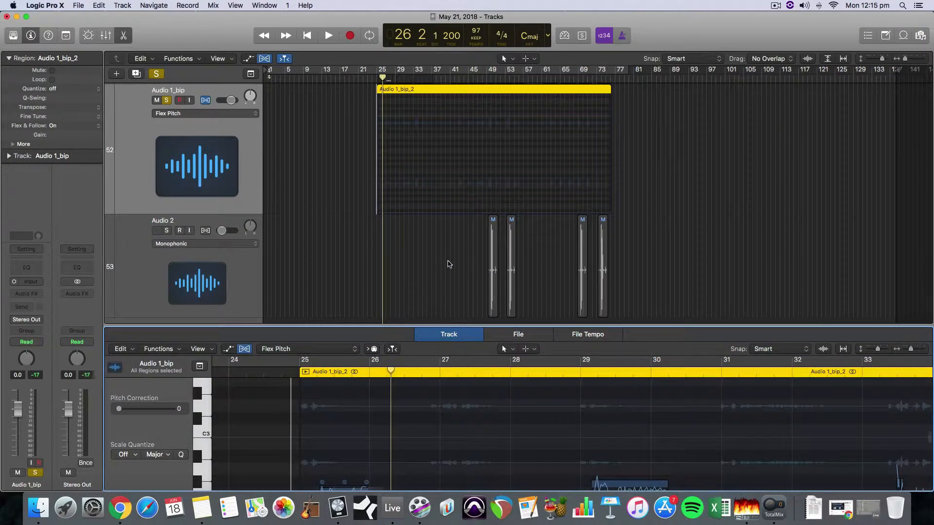
pyautogui.click(381, 230)
pyautogui.scroll(2, 355, 159)
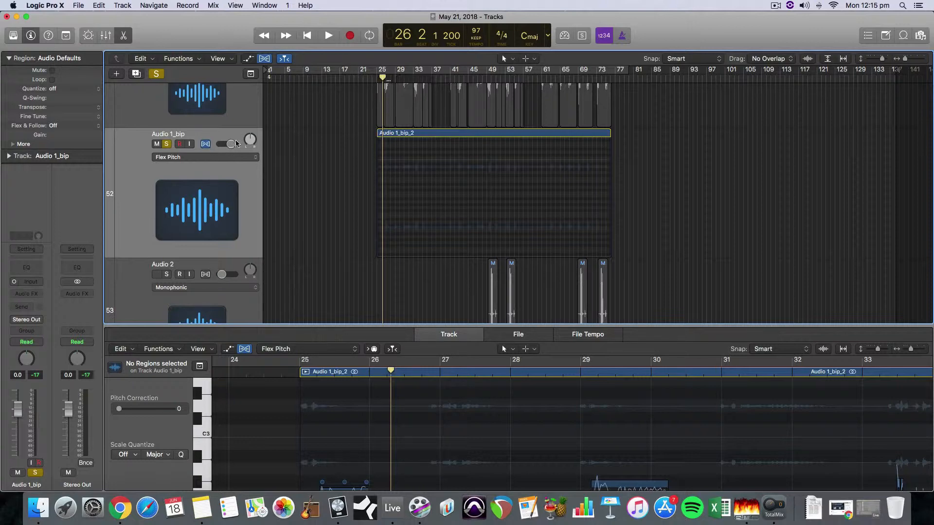
pyautogui.click(205, 144)
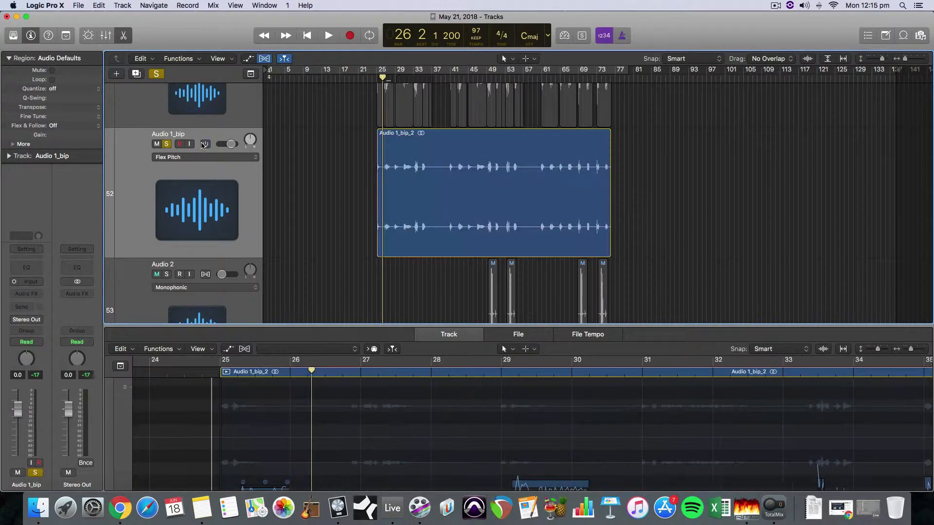
pyautogui.click(265, 59)
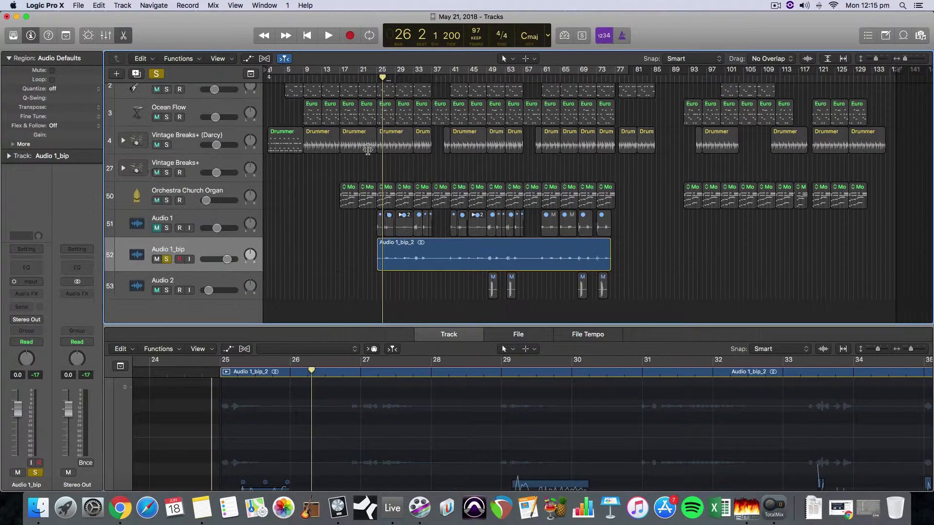
# - Place the playhead at bar 25 and create a new track with duplicate settings from Audio 1_bip
pyautogui.click(907, 349)
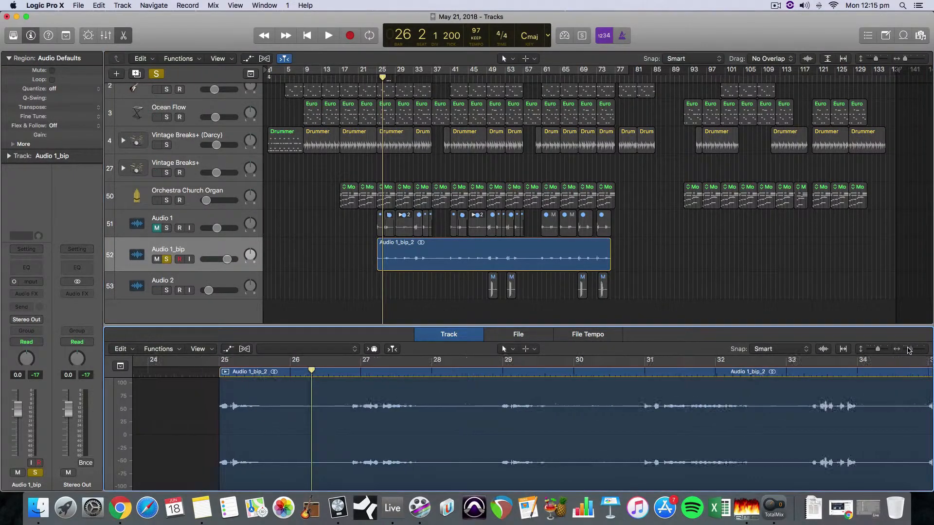
pyautogui.moveTo(864, 326); pyautogui.dragTo(864, 420)
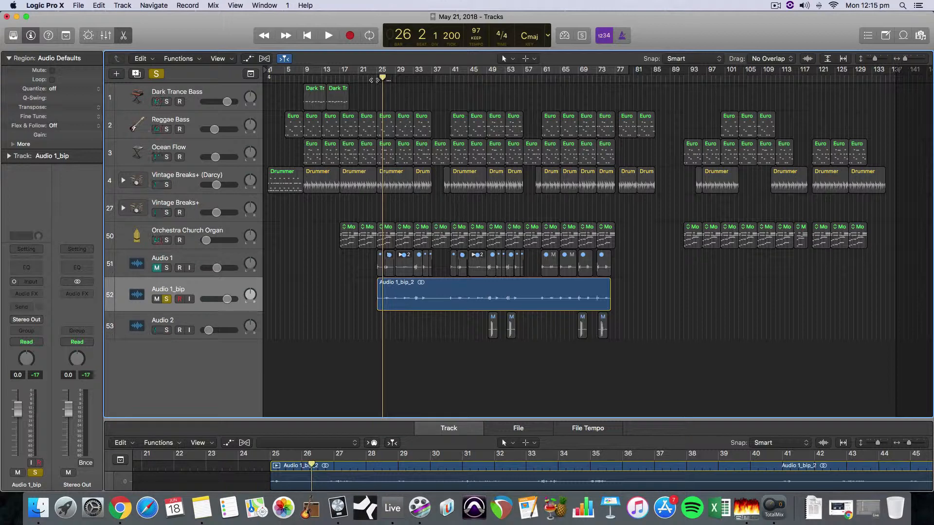
pyautogui.moveTo(374, 80); pyautogui.dragTo(377, 80)
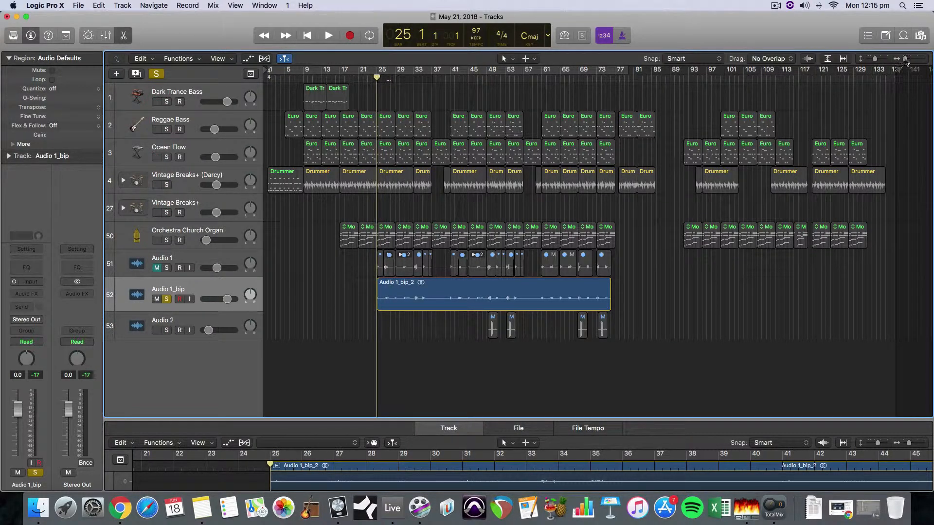
pyautogui.moveTo(906, 60); pyautogui.dragTo(909, 59)
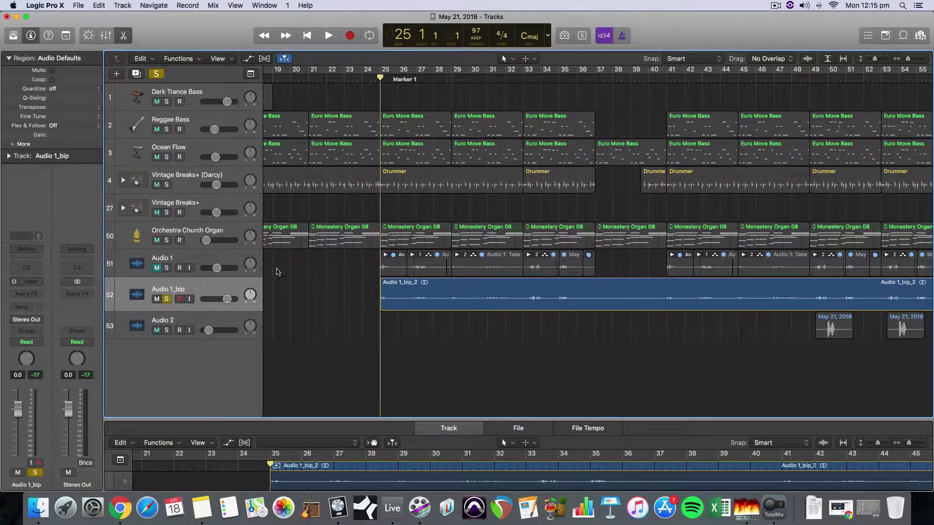
pyautogui.rightClick(202, 287)
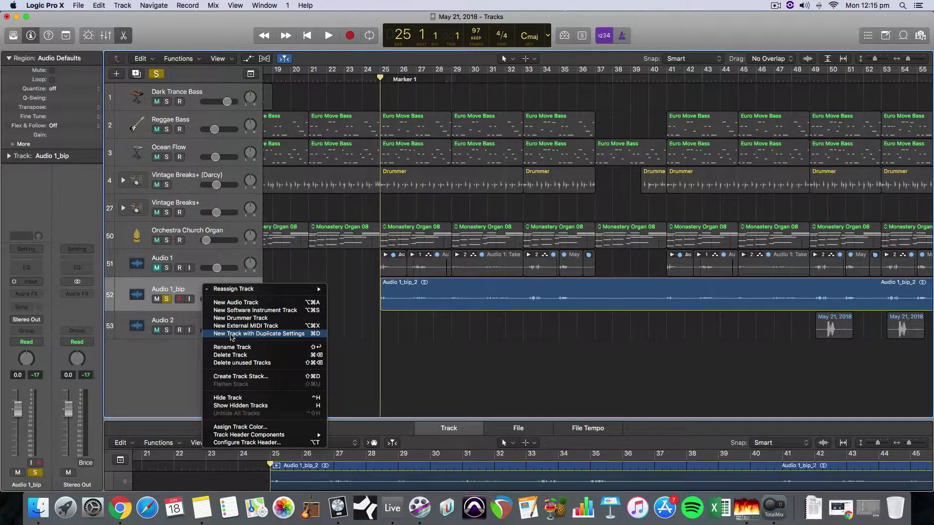
pyautogui.click(288, 334)
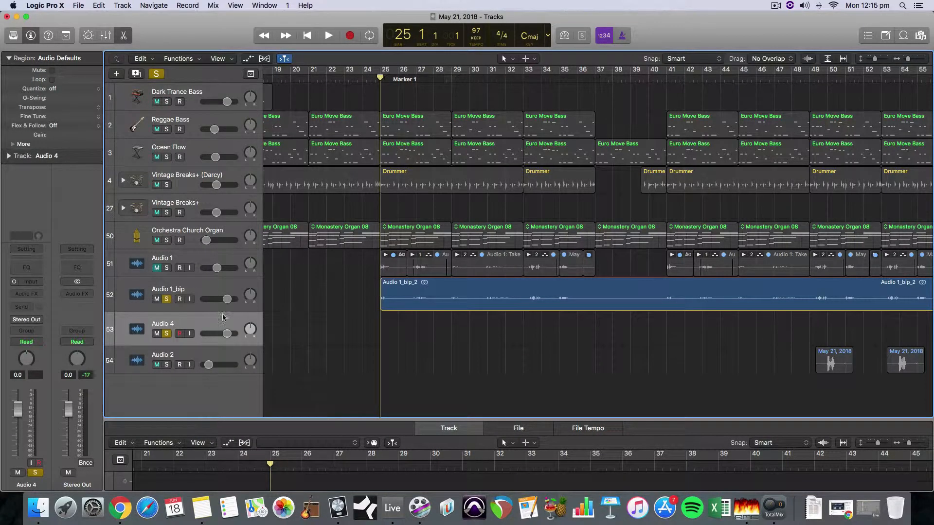
# - Copy the Audio 1_bip_2 region and paste it at bar 25 on the new Audio 4 track, leaving the copy selected
pyautogui.click(430, 289)
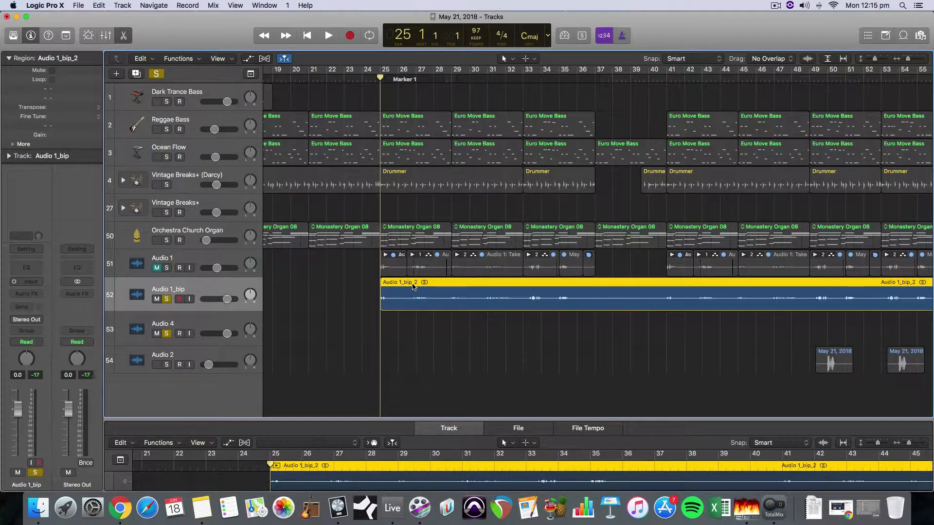
pyautogui.click(100, 5)
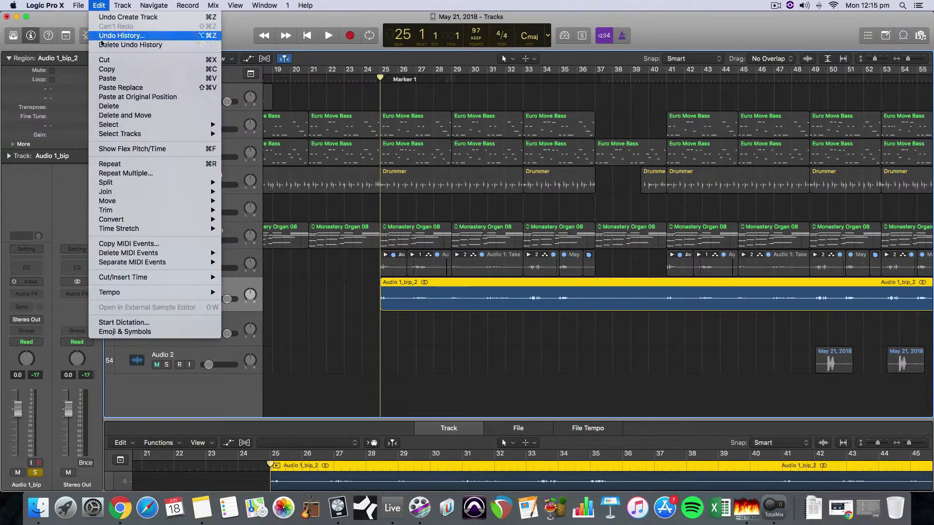
pyautogui.click(113, 70)
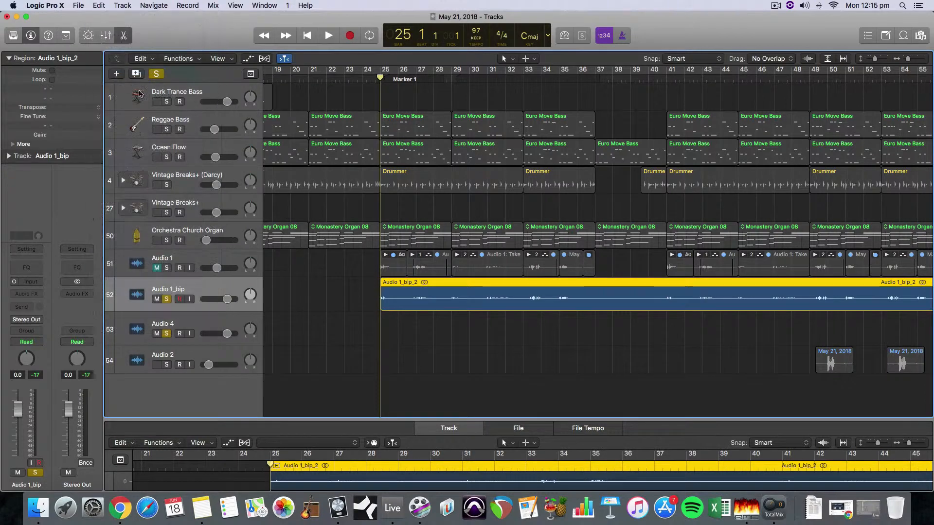
pyautogui.click(217, 320)
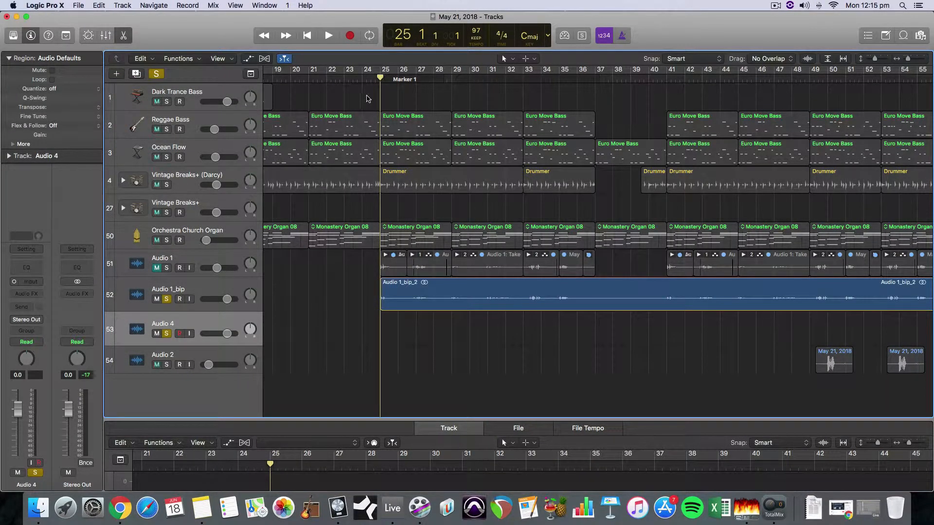
pyautogui.click(79, 5)
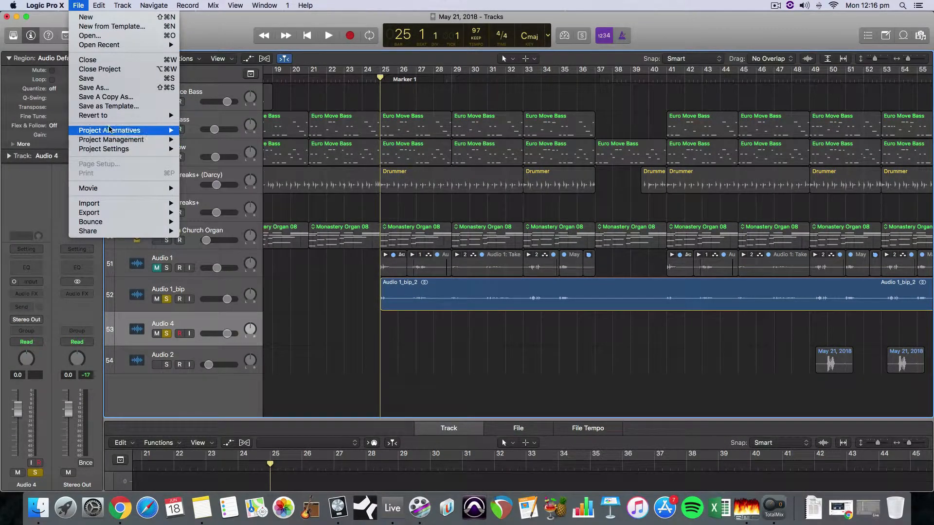
pyautogui.moveTo(99, 5)
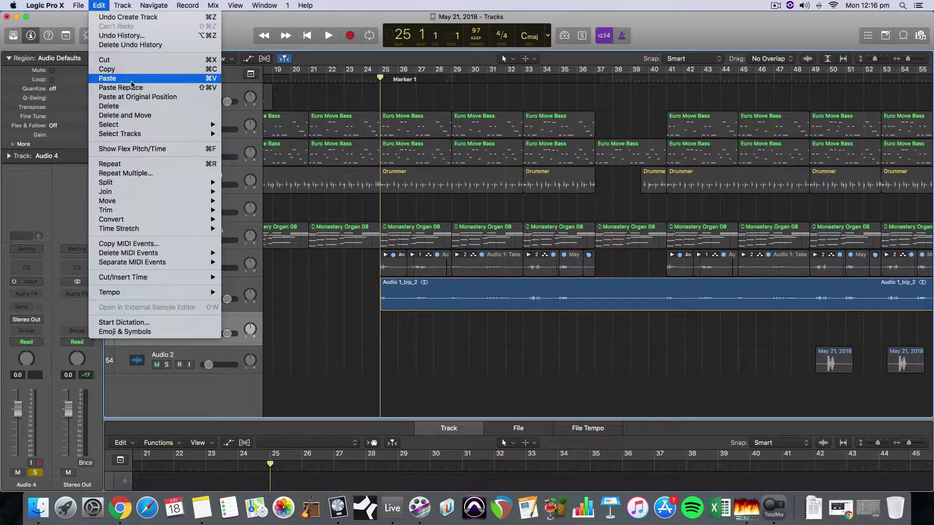
pyautogui.click(130, 80)
pyautogui.hscroll(5, 569, 307)
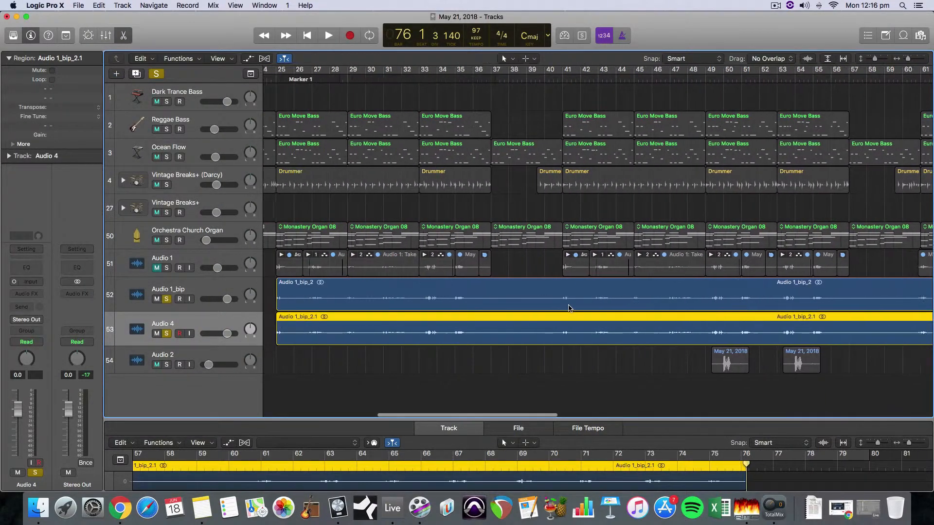
pyautogui.hscroll(-3, 569, 307)
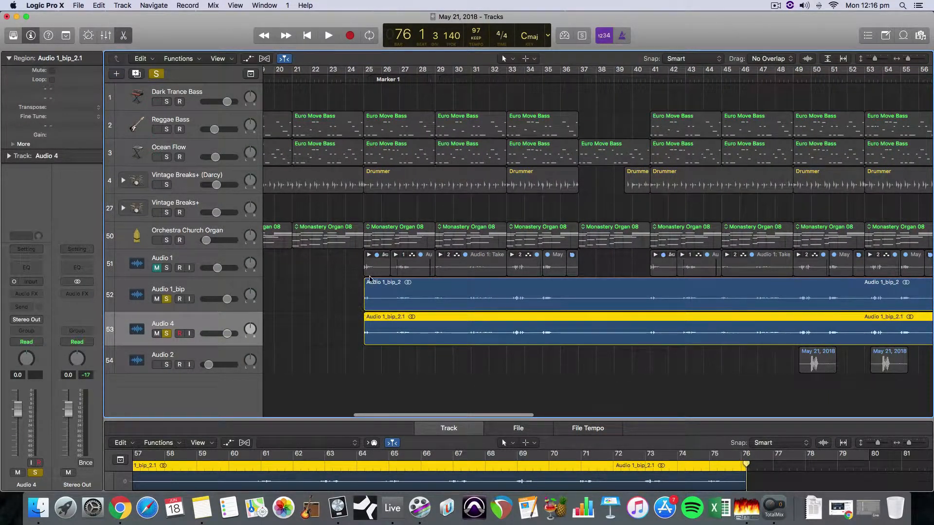
pyautogui.click(394, 283)
pyautogui.click(395, 321)
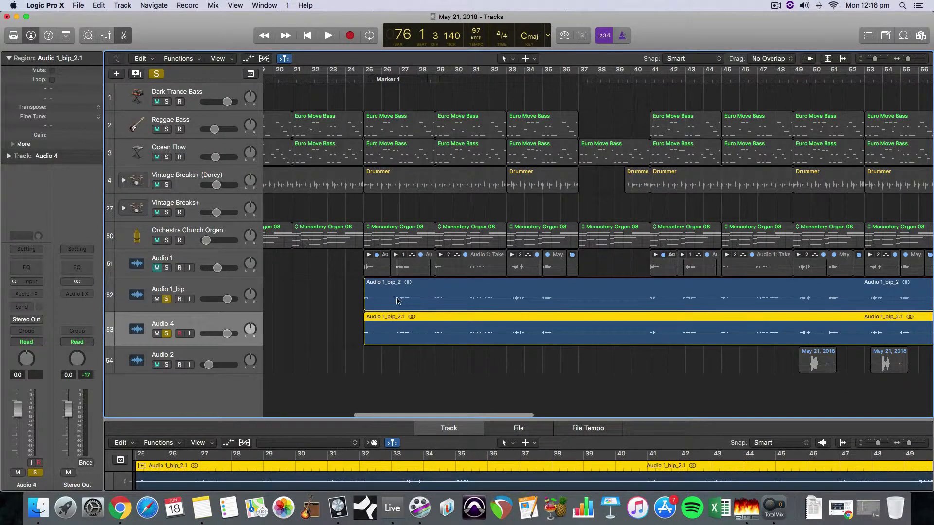
# - Show the flex view in the Tracks area and turn Flex on for the Audio 1_bip and Audio 4 tracks
pyautogui.click(395, 292)
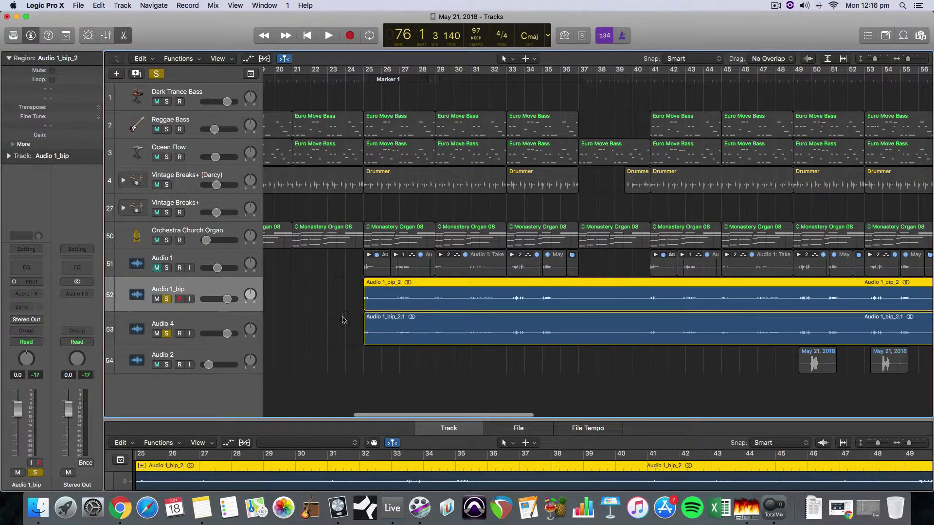
pyautogui.click(264, 60)
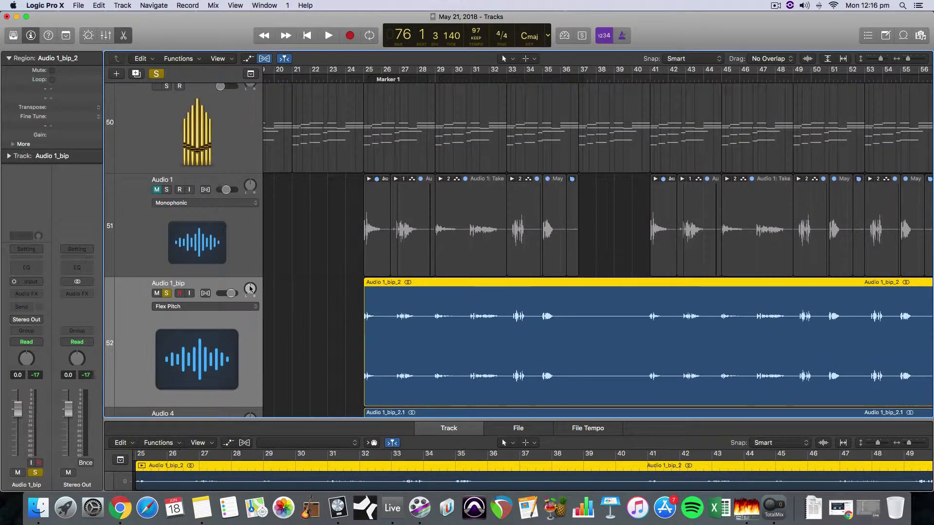
pyautogui.scroll(-4, 313, 267)
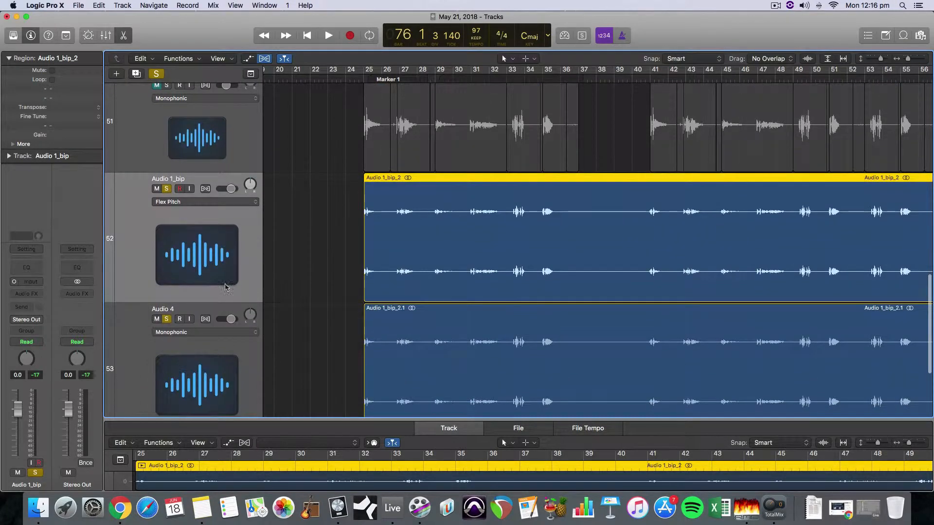
pyautogui.click(206, 189)
pyautogui.click(206, 320)
pyautogui.scroll(-3, 317, 299)
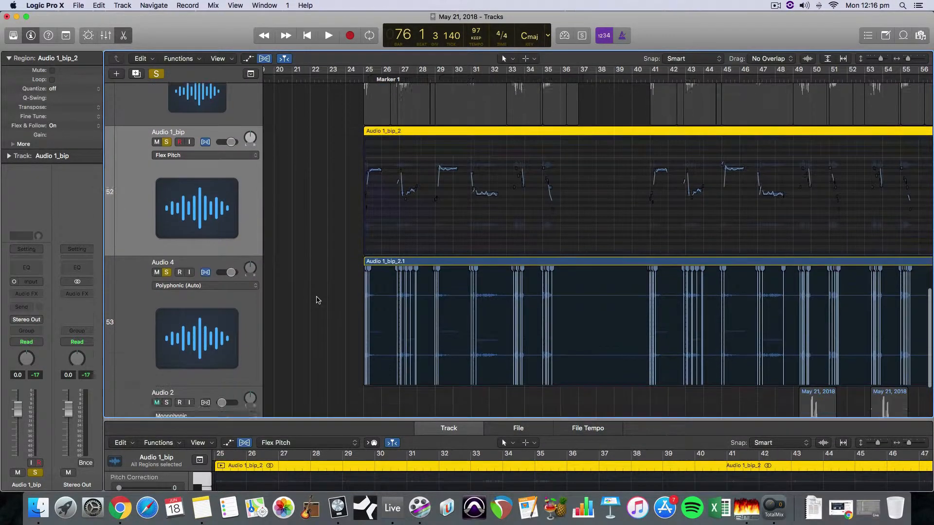
# - Open the Audio 1_bip_2.1 region in an enlarged audio track editor and set its flex mode to Flex Pitch
pyautogui.click(454, 231)
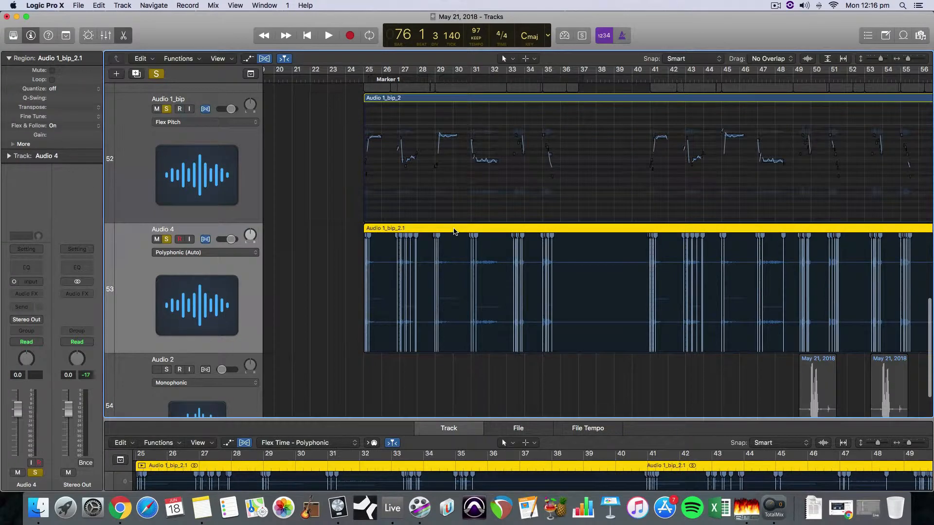
pyautogui.press('e')
pyautogui.press('e')
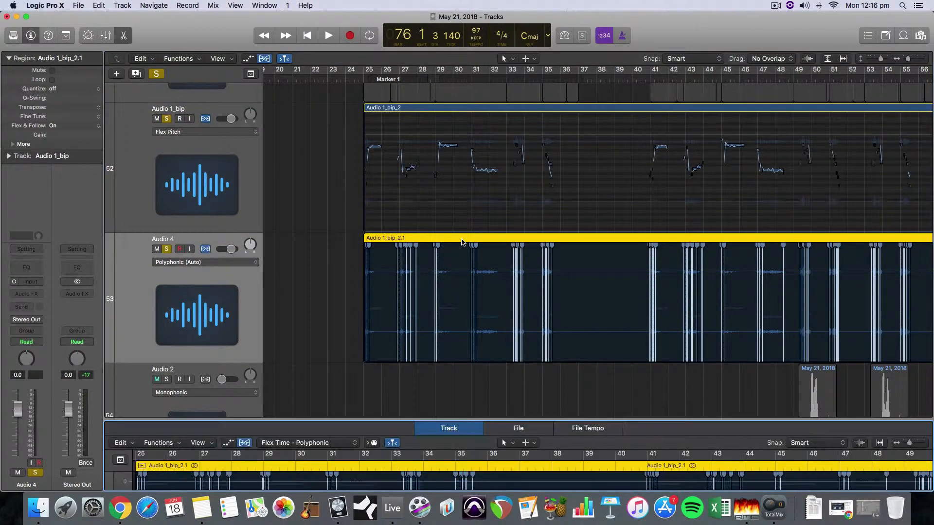
pyautogui.moveTo(458, 419); pyautogui.dragTo(451, 271)
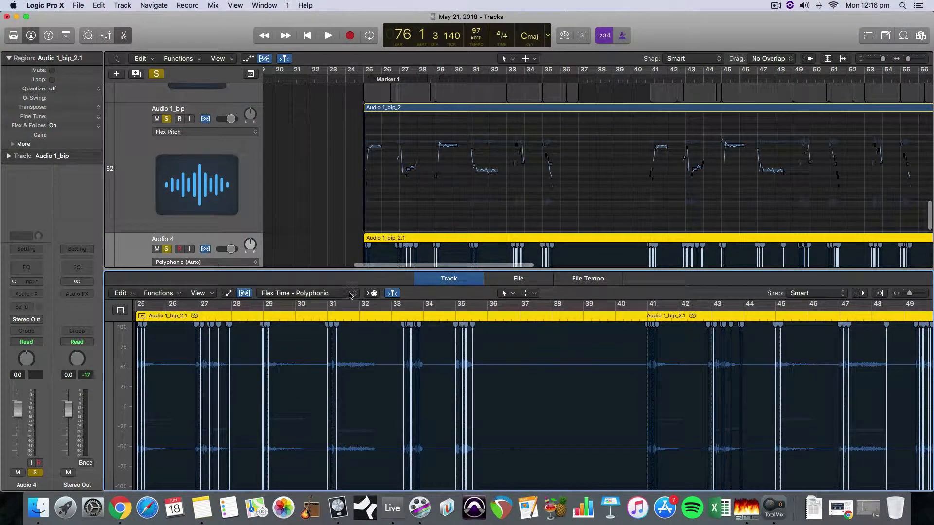
pyautogui.click(333, 293)
pyautogui.click(326, 248)
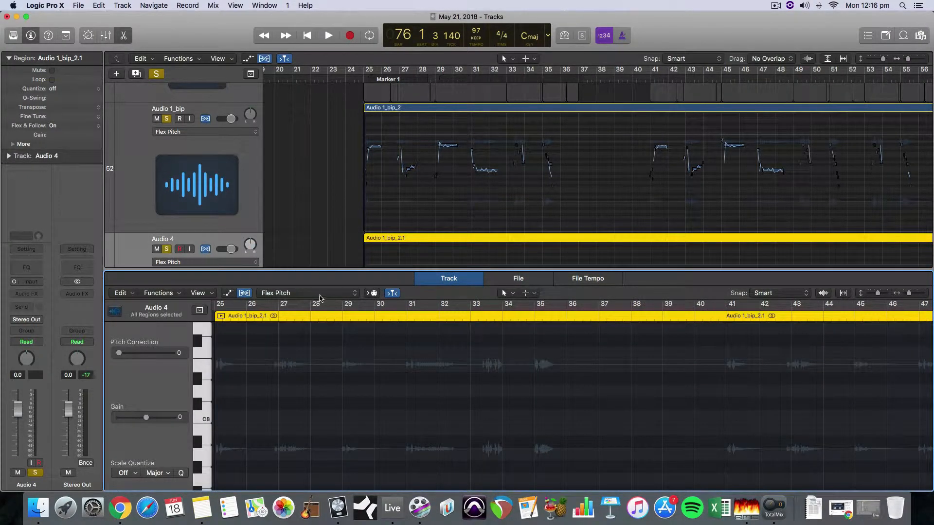
# - Look over the detected pitch notes of the Audio 1_bip_2.1 region, including the stretch around bar 25
pyautogui.scroll(-10, 386, 396)
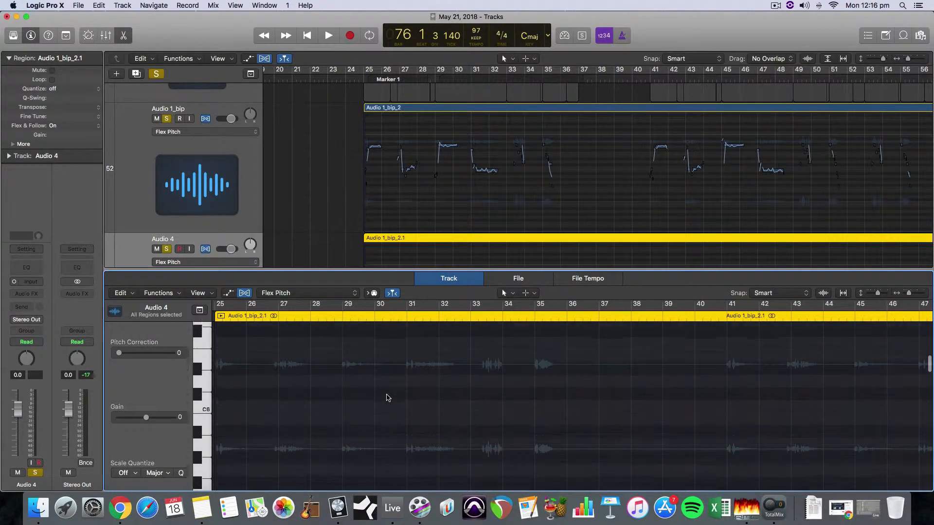
pyautogui.scroll(-10, 388, 398)
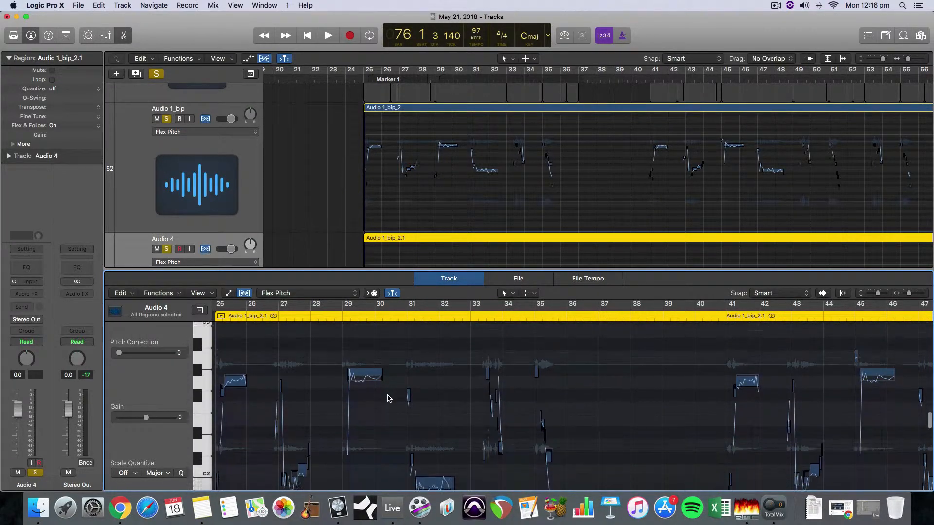
pyautogui.scroll(1, 388, 398)
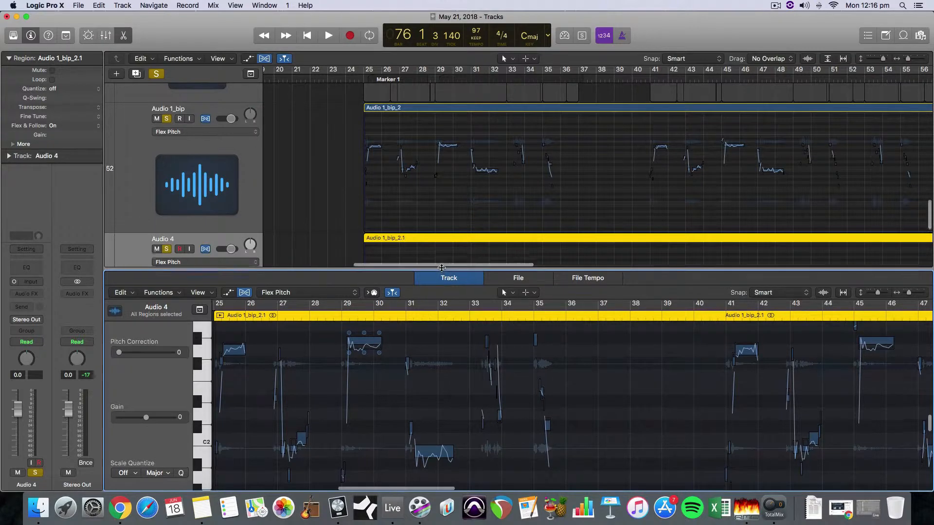
pyautogui.moveTo(441, 272); pyautogui.dragTo(440, 206)
pyautogui.moveTo(909, 228); pyautogui.dragTo(907, 228)
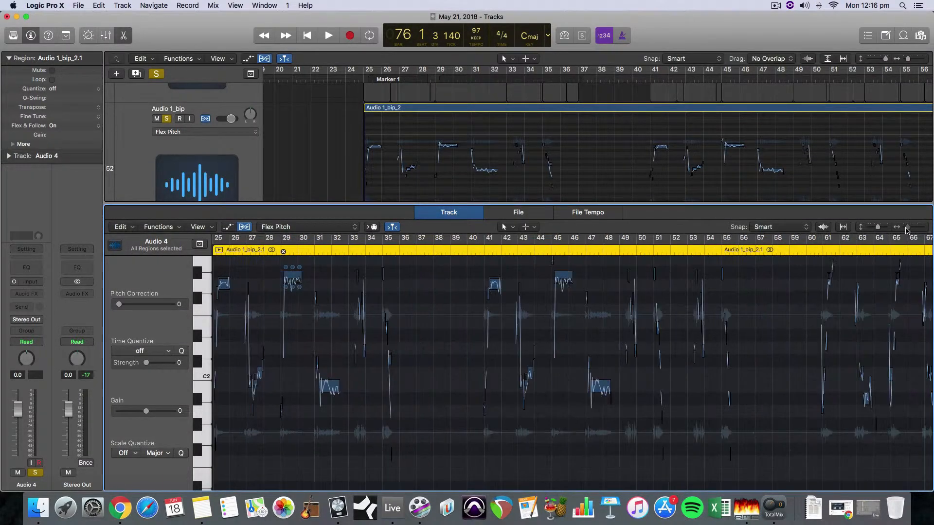
pyautogui.hscroll(-6, 645, 286)
pyautogui.moveTo(495, 205); pyautogui.dragTo(494, 249)
pyautogui.scroll(5, 342, 182)
pyautogui.scroll(-6, 342, 182)
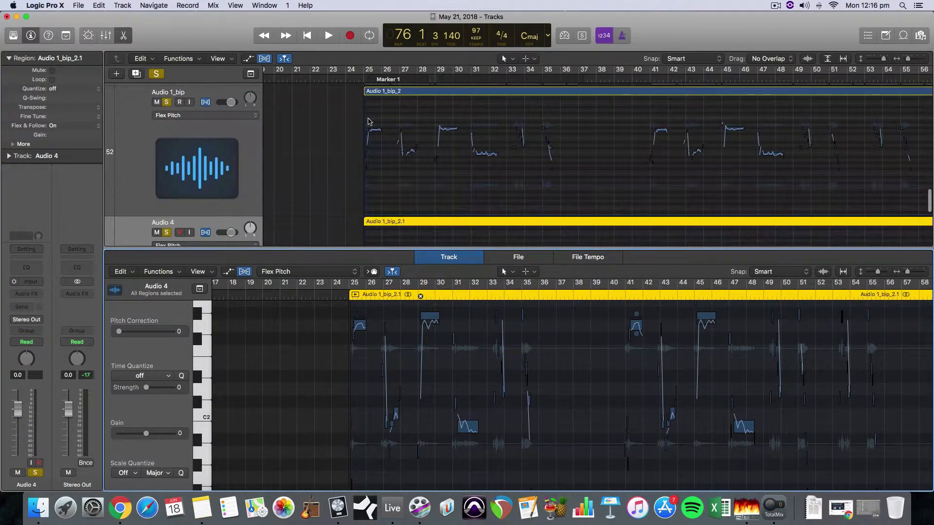
# - Play the two soloed vocal tracks from bar 25 to about bar 27, enlarging the editor meanwhile
pyautogui.click(362, 80)
pyautogui.press('space')
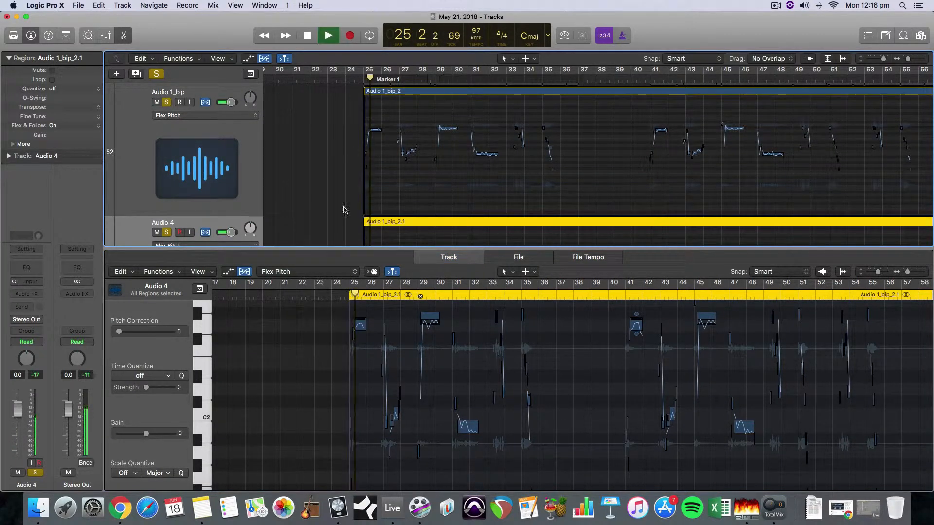
pyautogui.moveTo(344, 249); pyautogui.dragTo(346, 153)
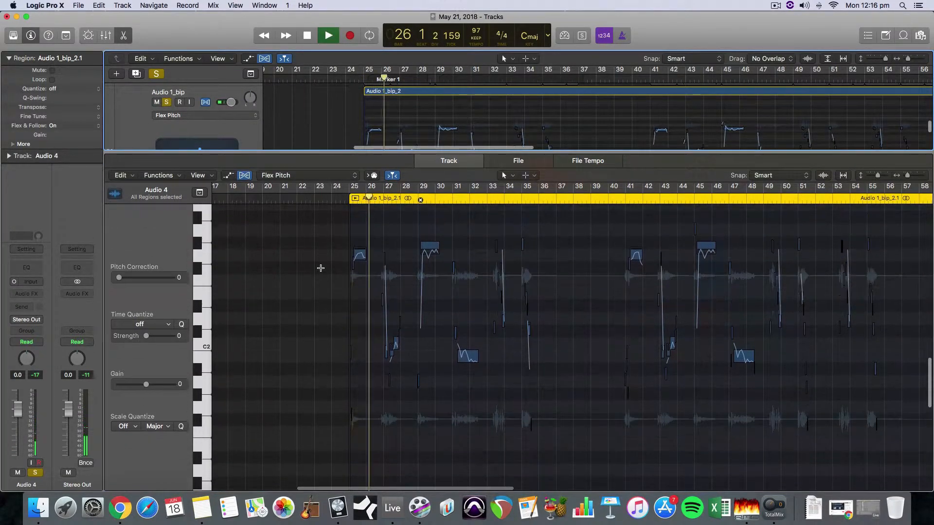
pyautogui.scroll(2, 322, 268)
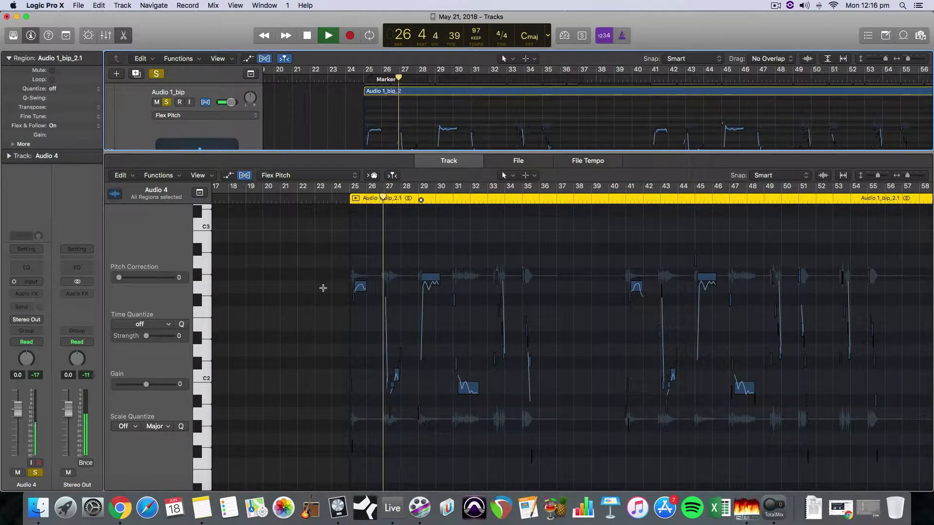
pyautogui.press('space')
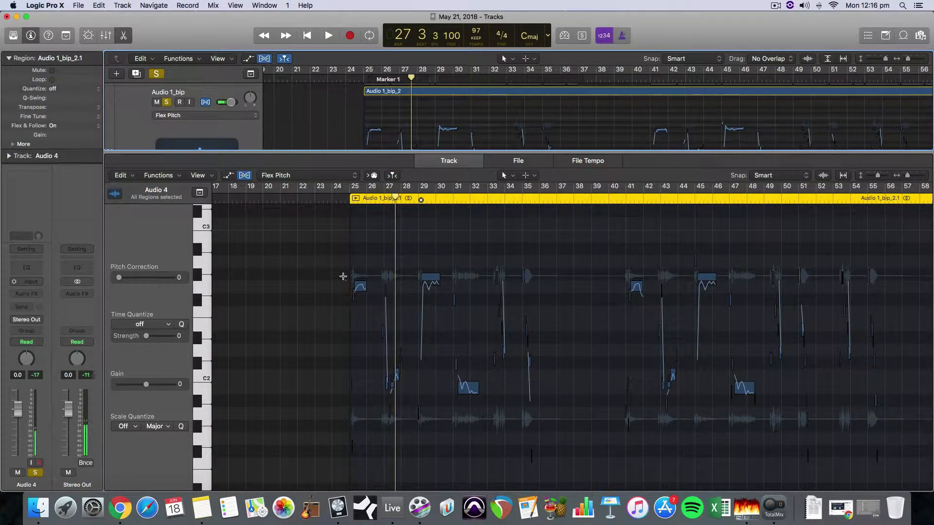
pyautogui.moveTo(399, 280); pyautogui.dragTo(316, 332)
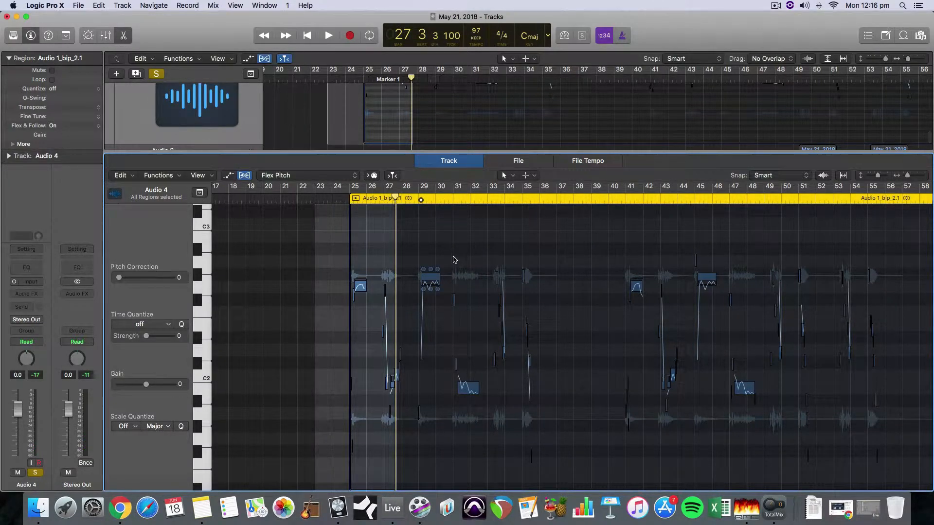
pyautogui.click(378, 251)
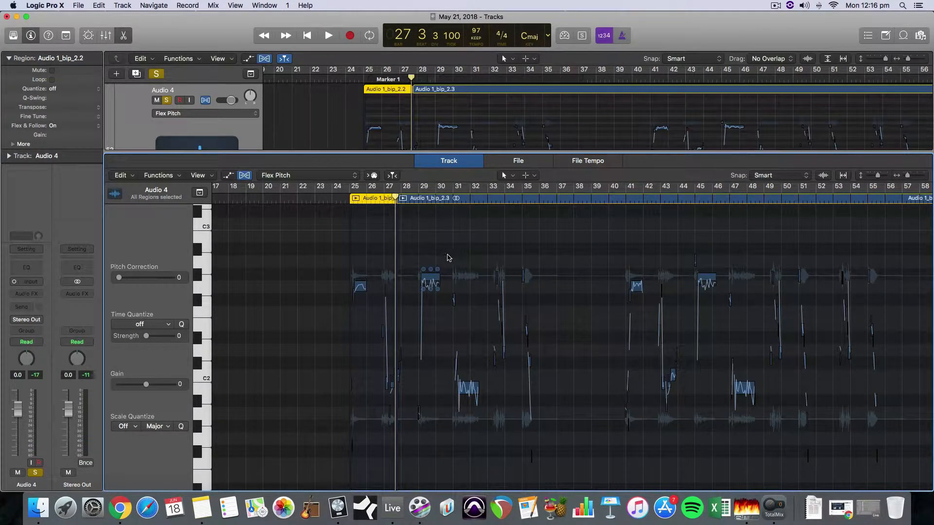
pyautogui.press('super+z')
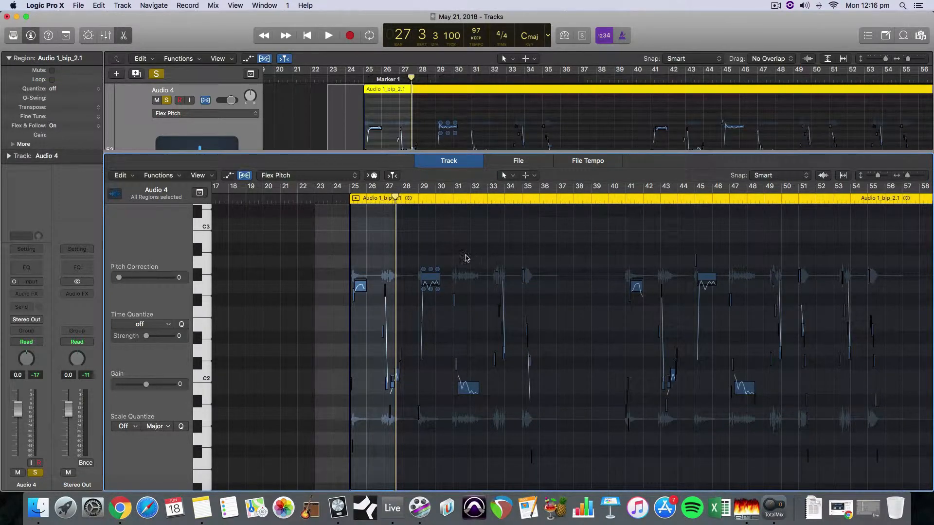
# - Select all flex notes of the first phrase, bars 25 to 35, on Audio 4 and raise them about seven semitones
pyautogui.click(429, 277)
pyautogui.click(496, 253)
pyautogui.moveTo(544, 243); pyautogui.dragTo(323, 409)
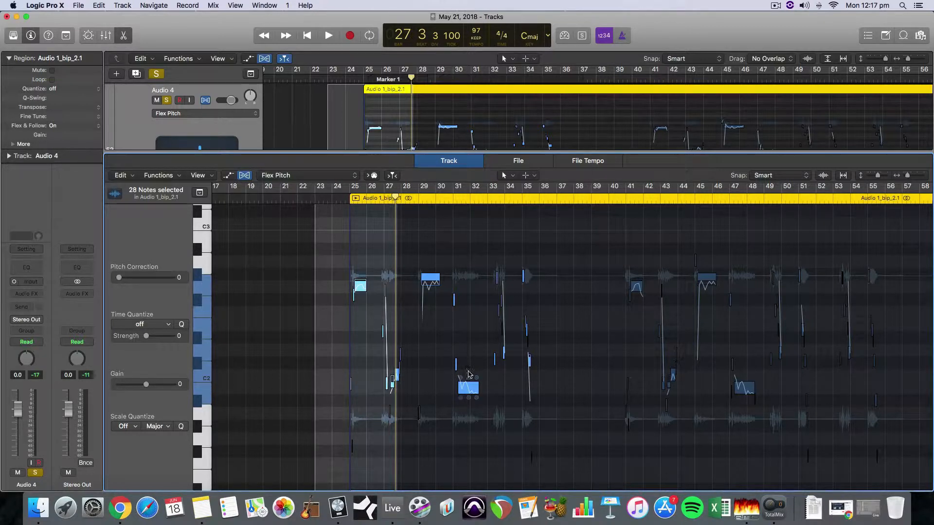
pyautogui.click(468, 388)
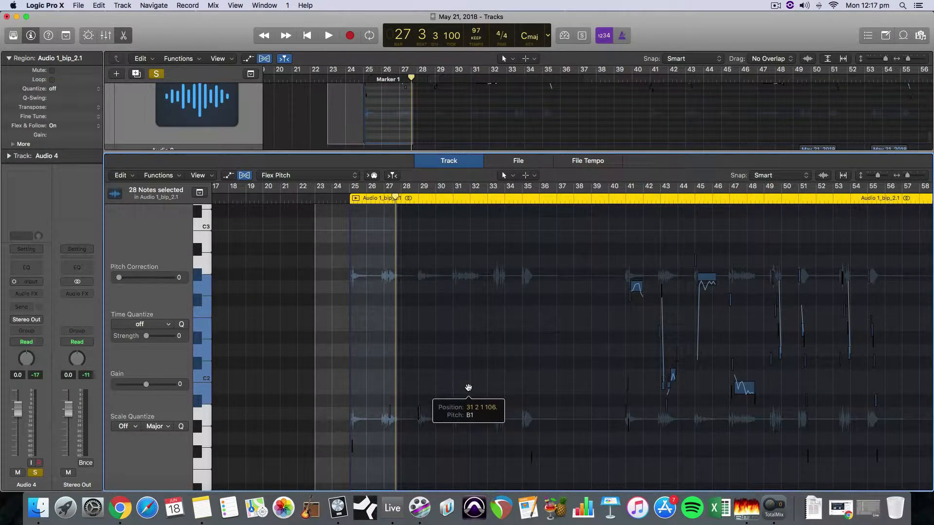
pyautogui.moveTo(469, 386); pyautogui.dragTo(468, 288)
pyautogui.scroll(5, 474, 317)
# - Play the phrase from before bar 25 to about bar 32 to hear both vocals together, clearing the note selection
pyautogui.press('space')
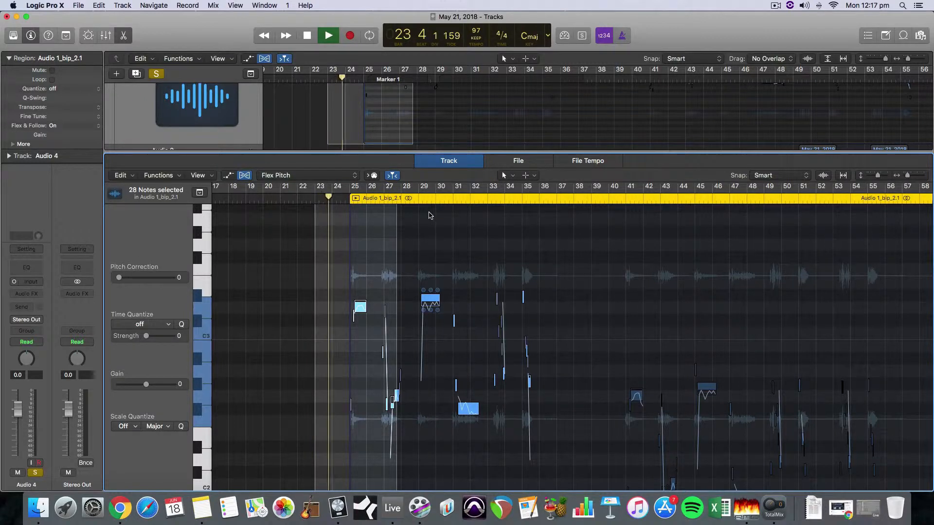
pyautogui.click(415, 223)
pyautogui.click(413, 200)
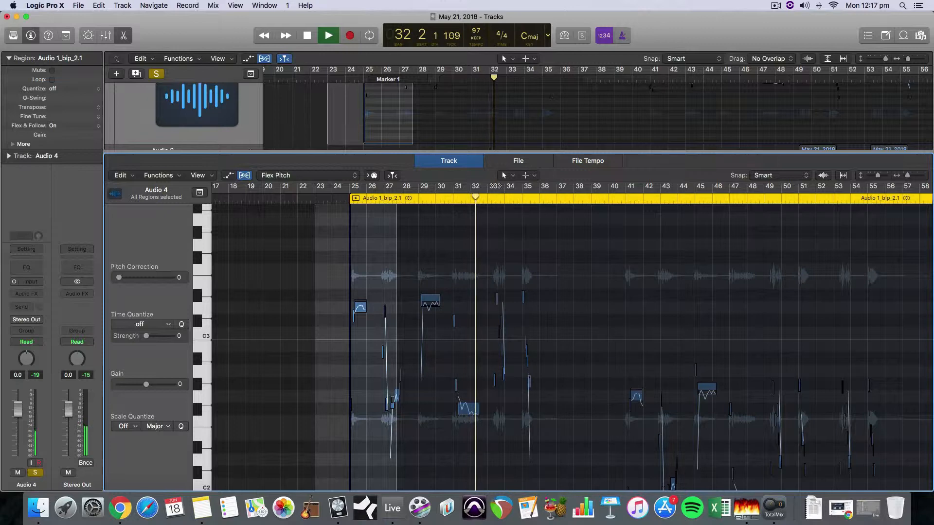
pyautogui.press('space')
# - Enlarge the Tracks area and rename the Audio 1_bip track as main vocal
pyautogui.click(498, 152)
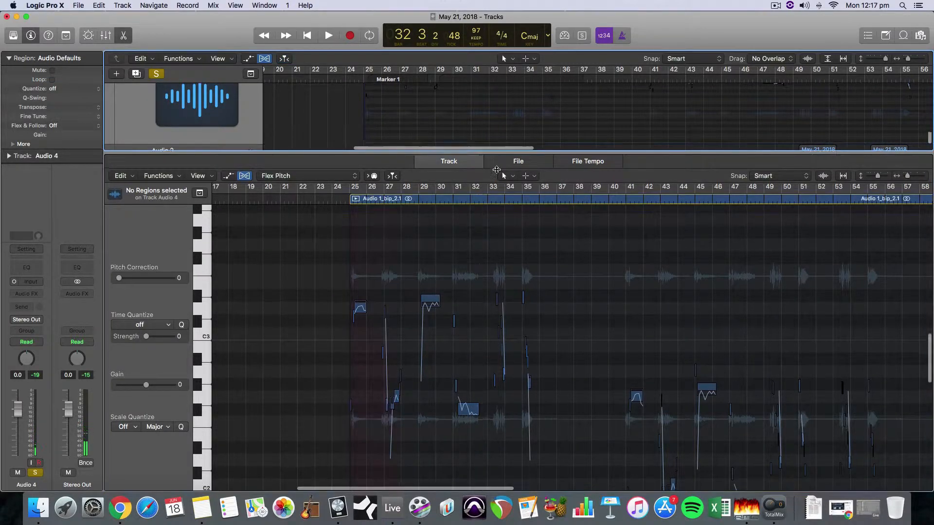
pyautogui.moveTo(499, 151); pyautogui.dragTo(499, 345)
pyautogui.scroll(5, 501, 312)
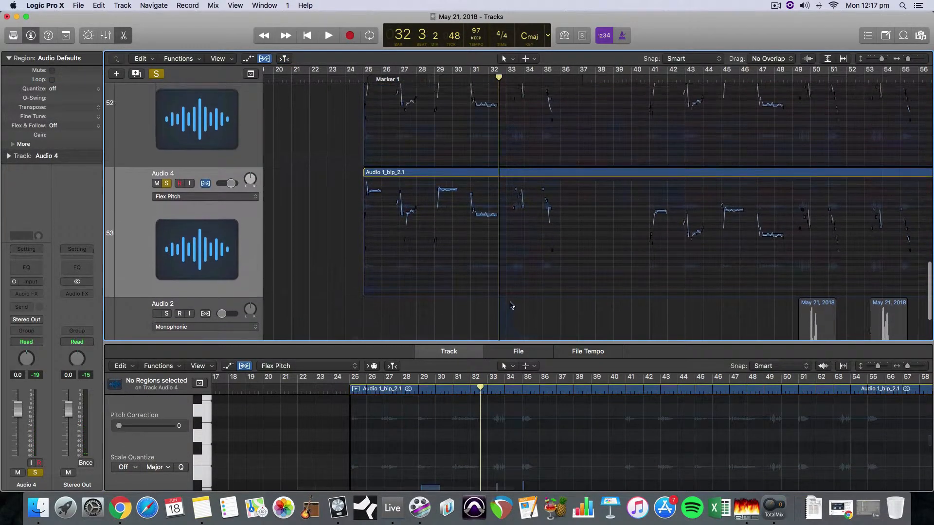
pyautogui.scroll(2, 201, 154)
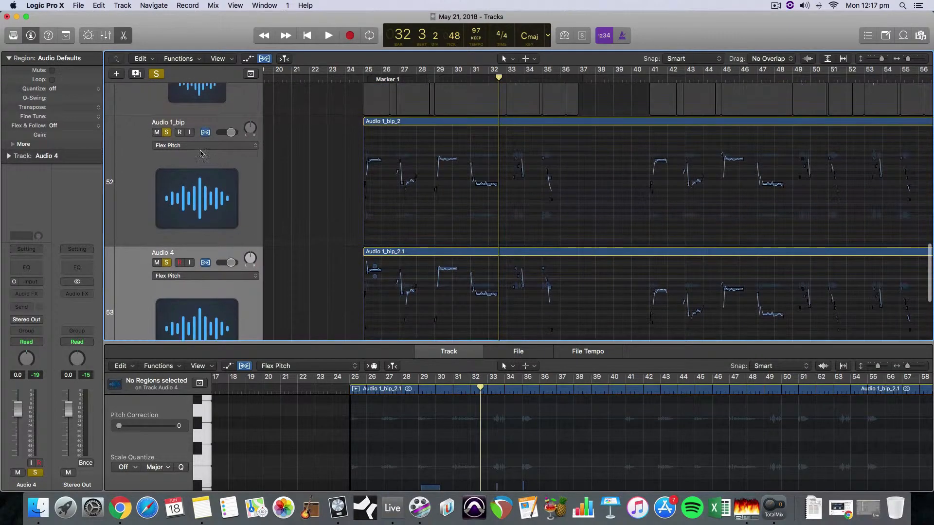
pyautogui.doubleClick(180, 123)
pyautogui.write('main vocal')
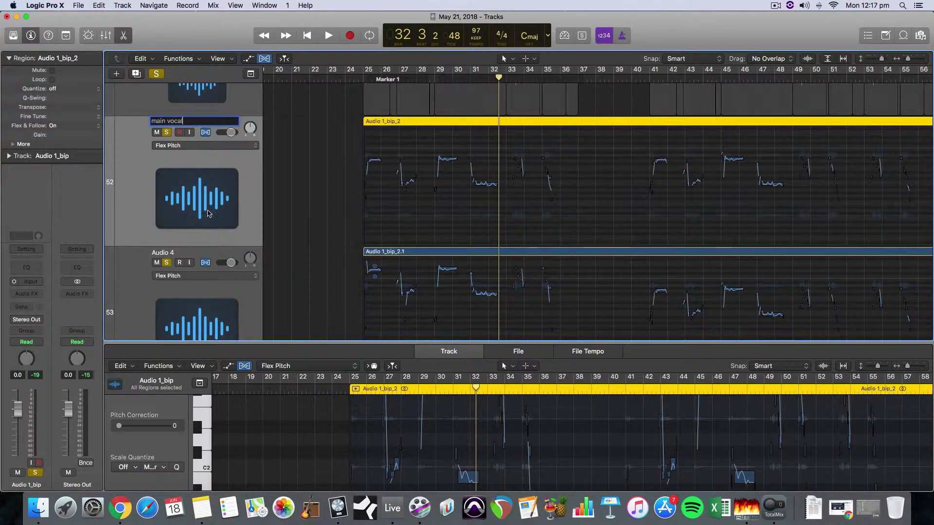
# - Rename the Audio 4 track as artificial harmony
pyautogui.click(167, 253)
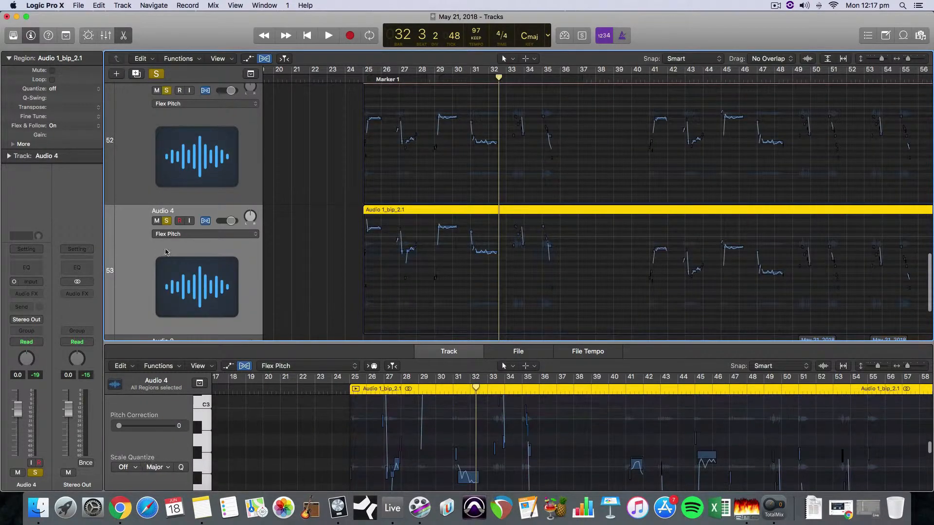
pyautogui.doubleClick(167, 213)
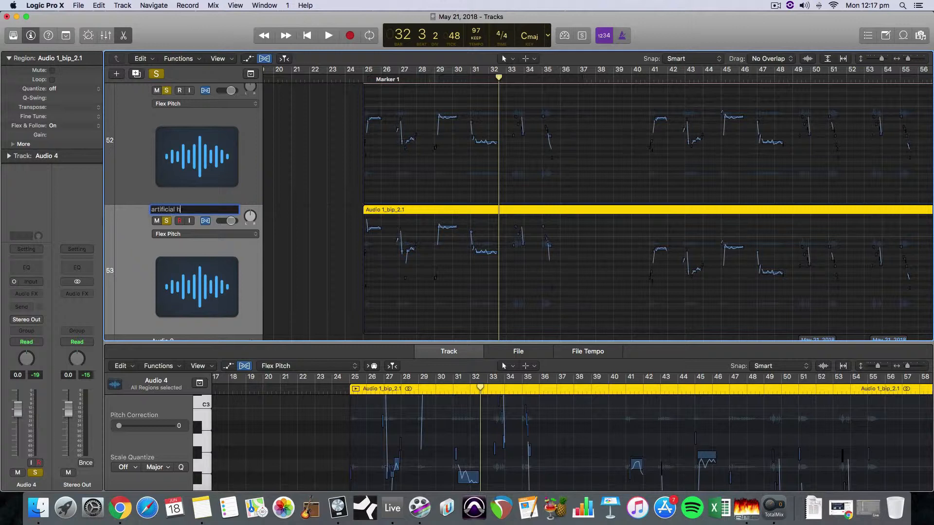
pyautogui.click(292, 239)
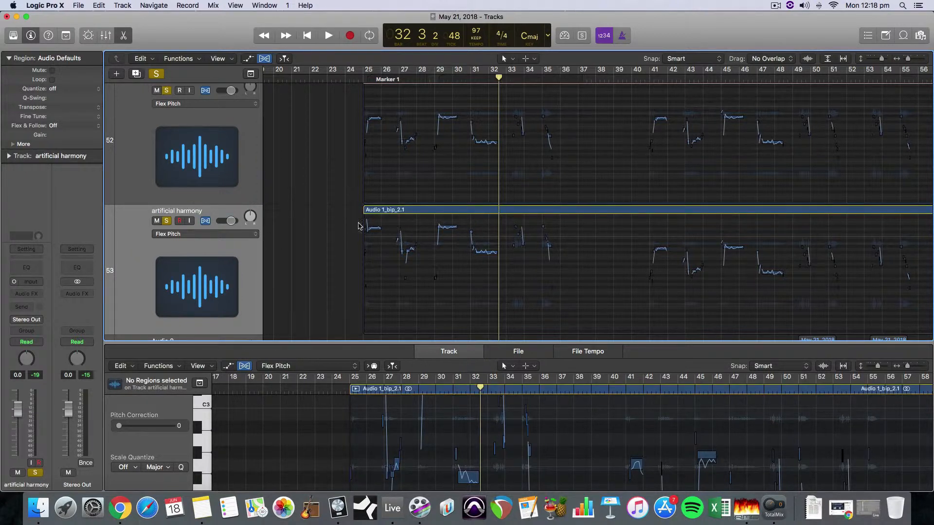
# - Enlarge the editor for the artificial harmony region, select the notes in bars 25 to 35 and lower their vibrato to about 4%
pyautogui.click(410, 223)
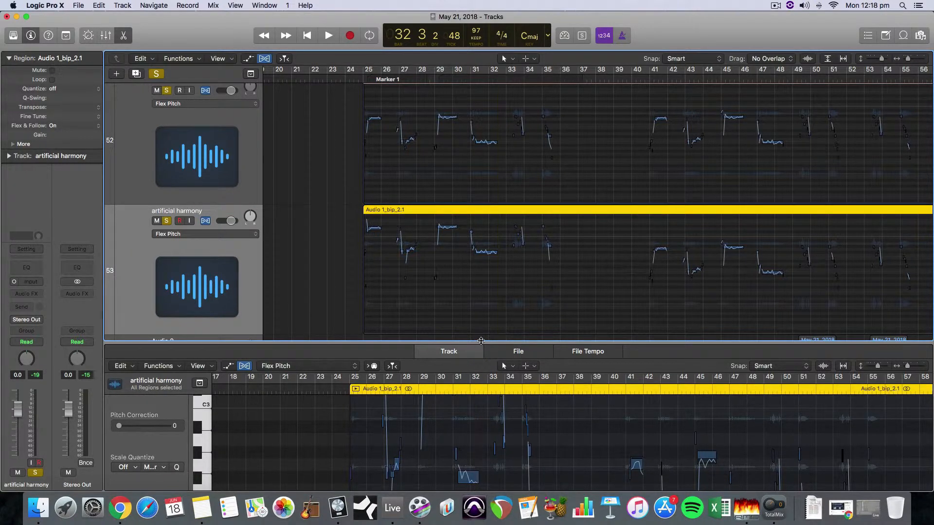
pyautogui.moveTo(481, 341); pyautogui.dragTo(481, 152)
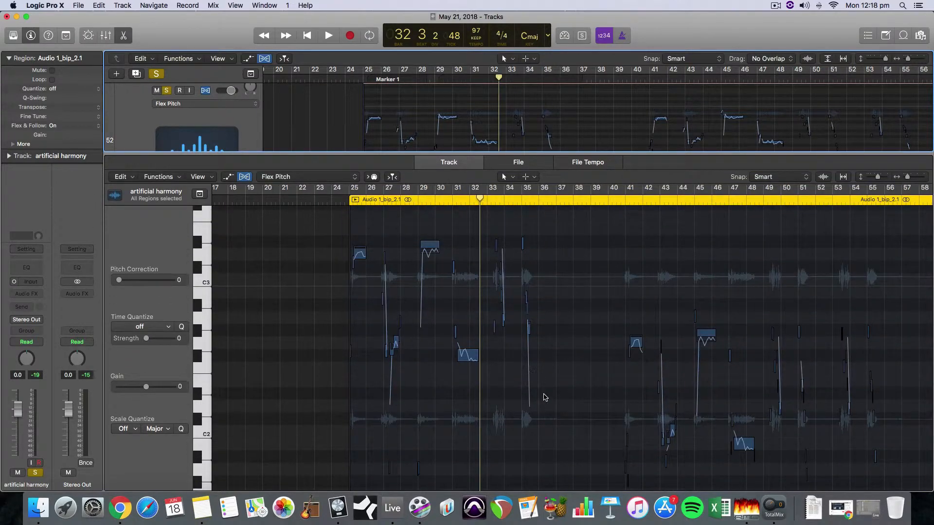
pyautogui.moveTo(545, 398); pyautogui.dragTo(347, 235)
pyautogui.moveTo(430, 258)
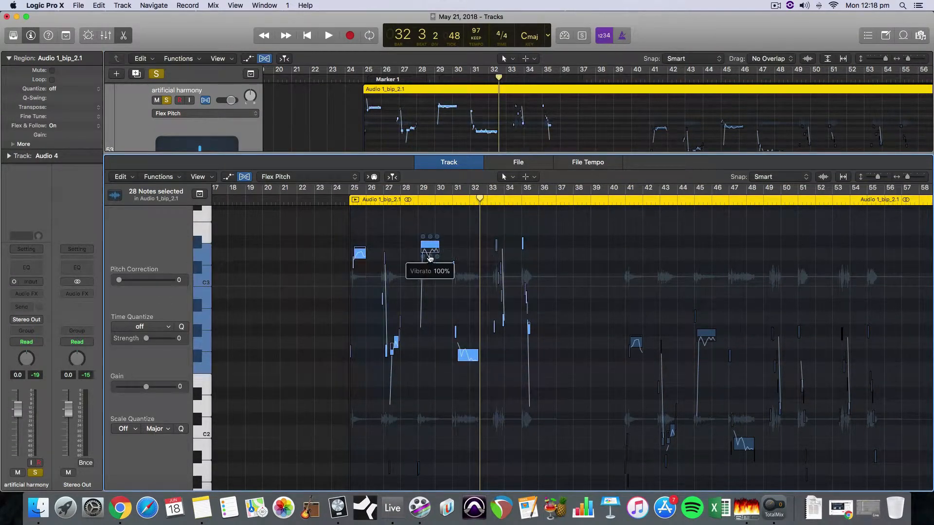
pyautogui.moveTo(430, 261); pyautogui.dragTo(430, 278)
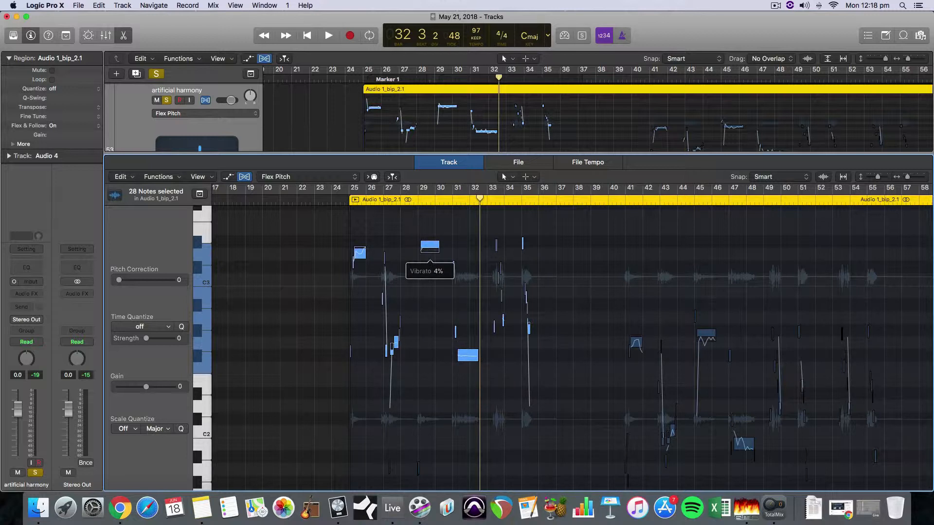
# - Clear the note selection and play the soloed vocals from the start of the artificial harmony region to about bar 27
pyautogui.click(353, 214)
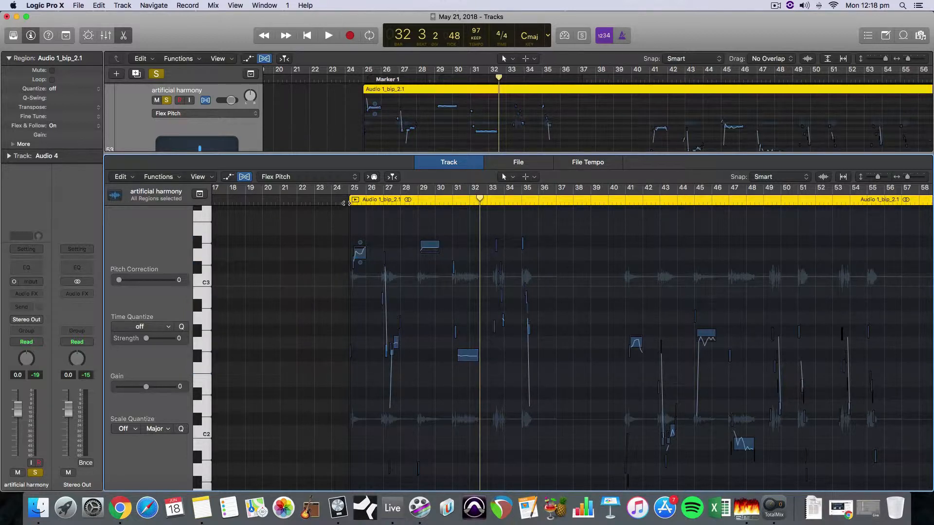
pyautogui.hotkey('shift', 'space')
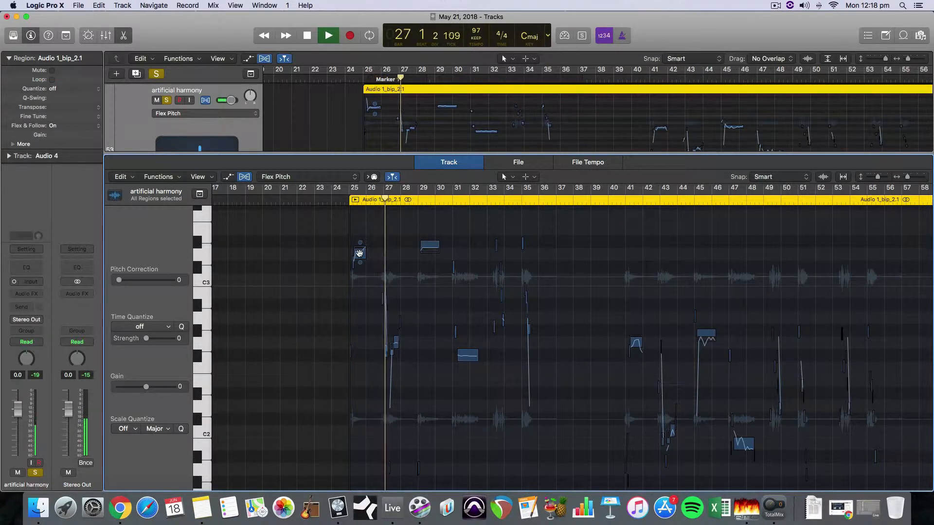
pyautogui.press('space')
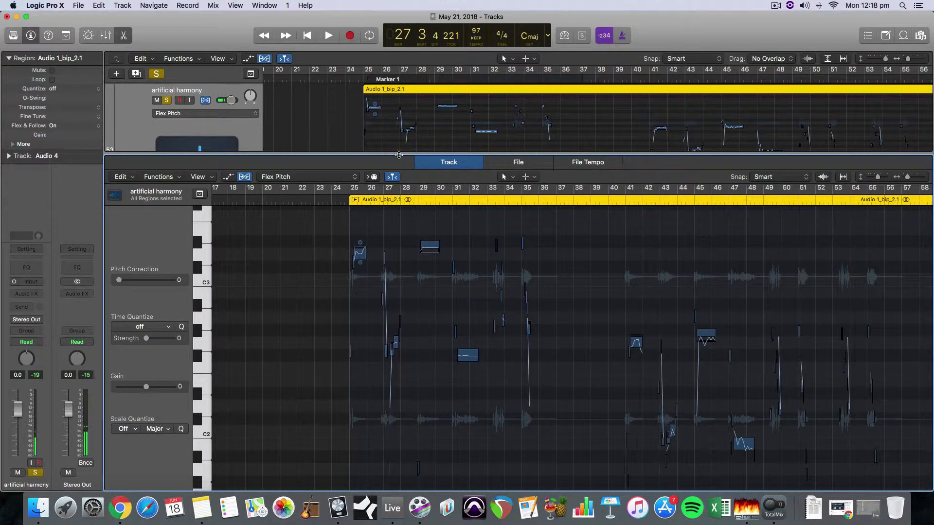
# - Enlarge the Tracks area, lower the artificial harmony track's volume to about -10.6 dB and play both vocals from bar 25
pyautogui.moveTo(399, 155); pyautogui.dragTo(399, 308)
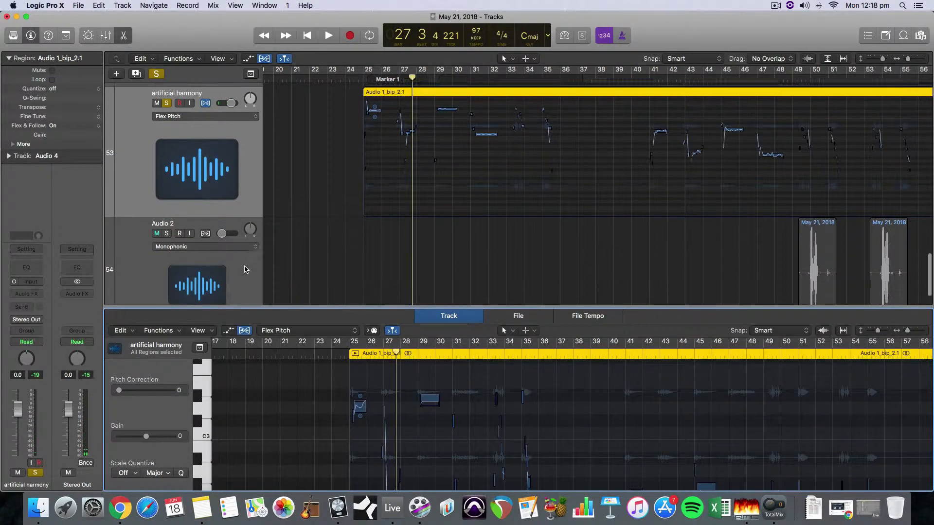
pyautogui.scroll(4, 246, 270)
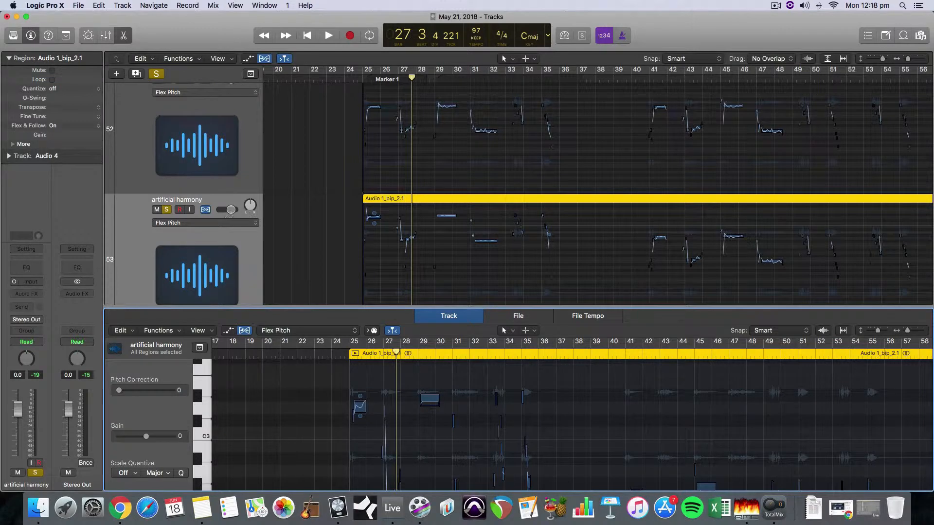
pyautogui.moveTo(231, 210); pyautogui.dragTo(225, 210)
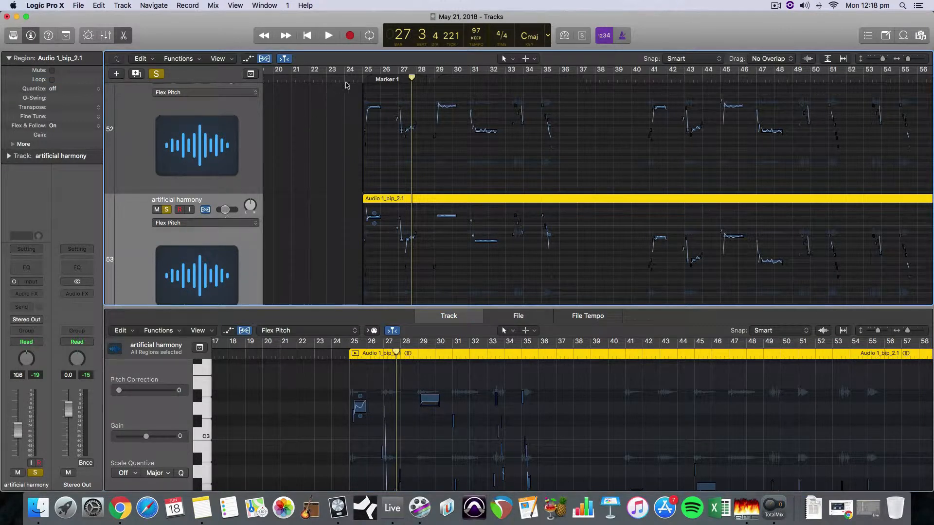
pyautogui.click(361, 78)
pyautogui.press('space')
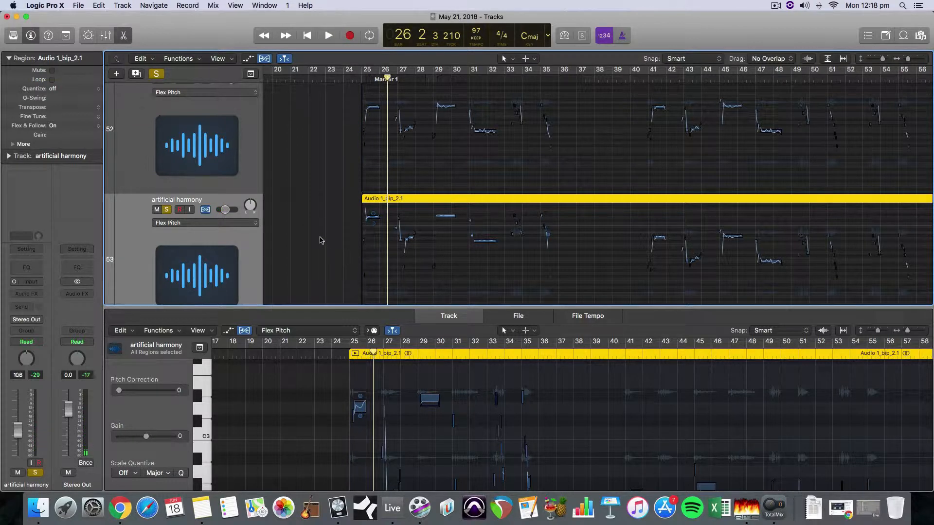
# - Enlarge the Tracks area further and turn off solo for all tracks
pyautogui.scroll(15, 472, 257)
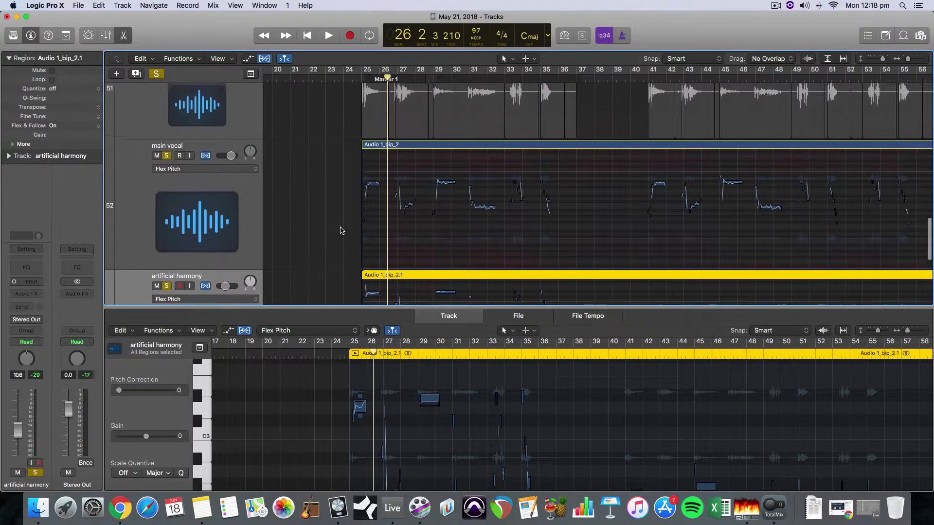
pyautogui.scroll(6, 471, 257)
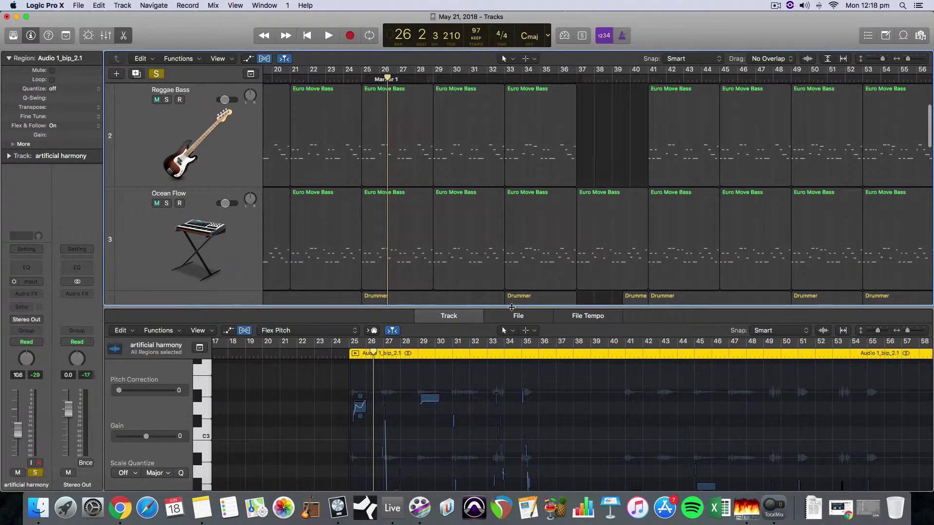
pyautogui.moveTo(343, 317); pyautogui.dragTo(343, 418)
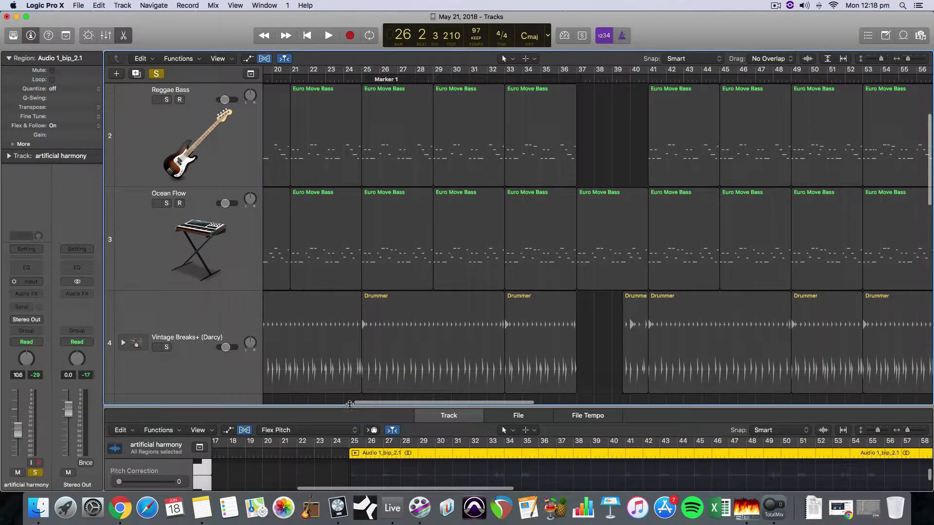
pyautogui.scroll(3, 403, 248)
pyautogui.click(156, 73)
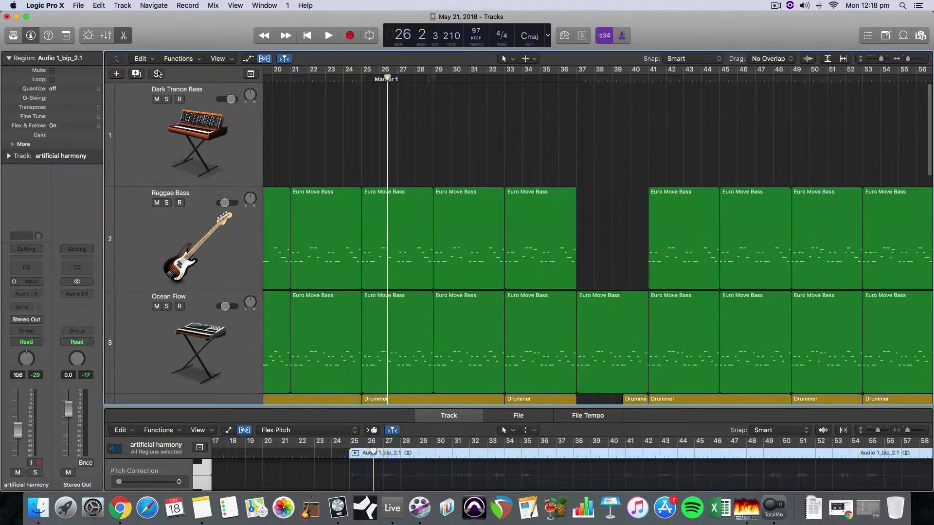
# - Select all Reggae Bass regions and bounce them in place as Euro Move Bass_bip on a new track, muting the source
pyautogui.moveTo(908, 59); pyautogui.dragTo(904, 58)
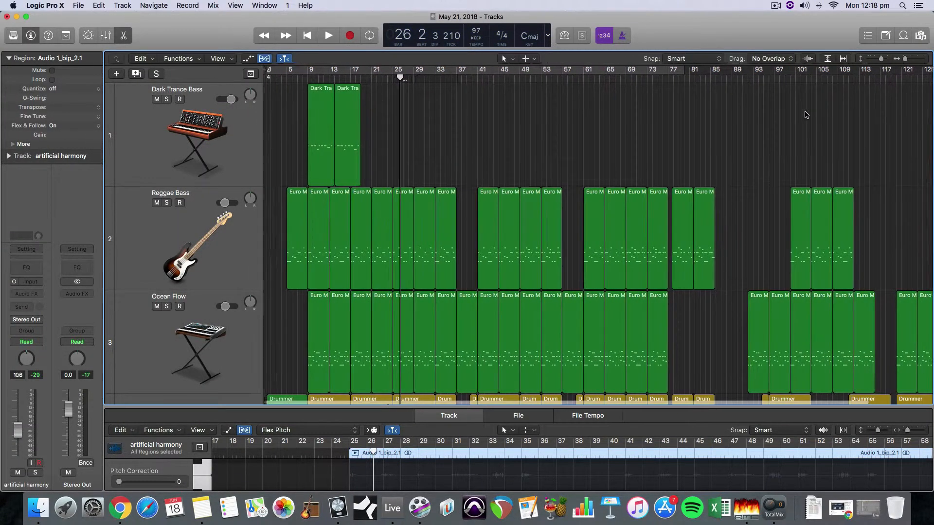
pyautogui.scroll(-5, 727, 148)
pyautogui.scroll(-3, 727, 147)
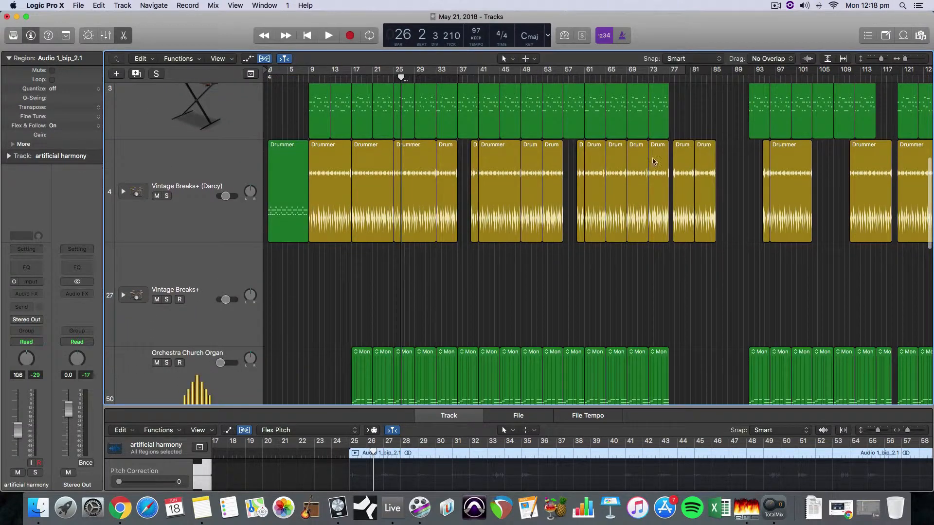
pyautogui.scroll(-8, 653, 158)
pyautogui.scroll(15, 660, 198)
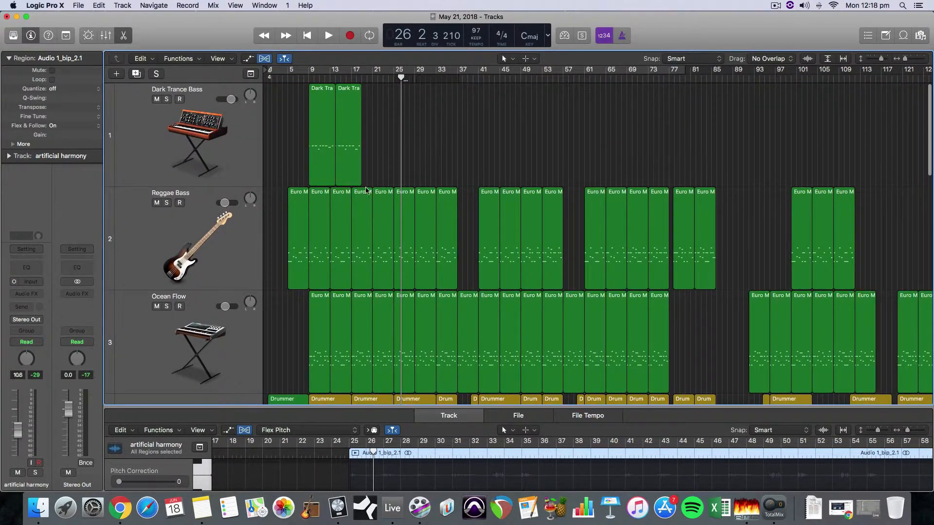
pyautogui.moveTo(872, 224); pyautogui.dragTo(269, 227)
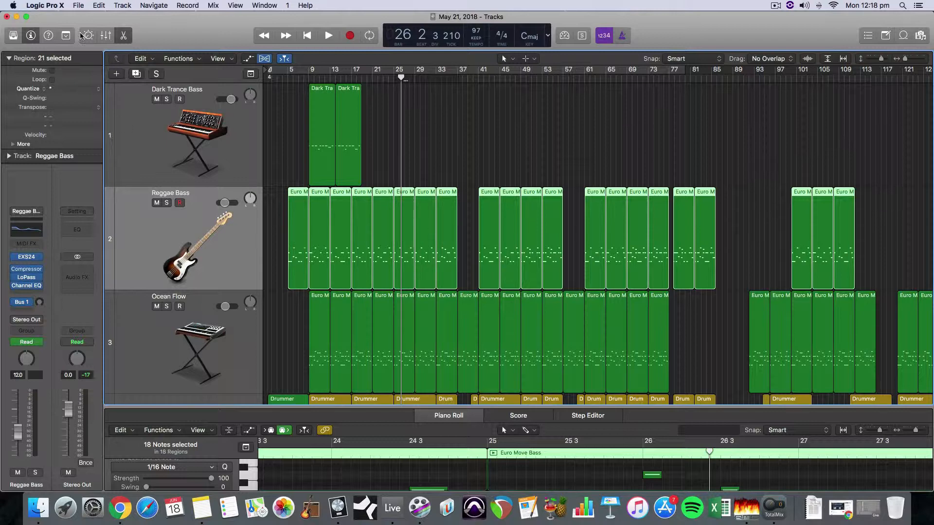
pyautogui.click(99, 5)
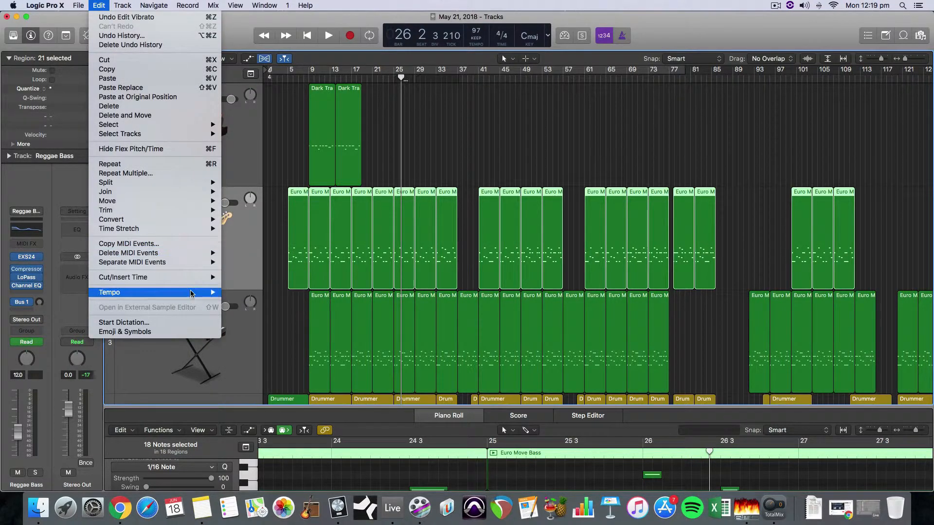
pyautogui.moveTo(82, 2)
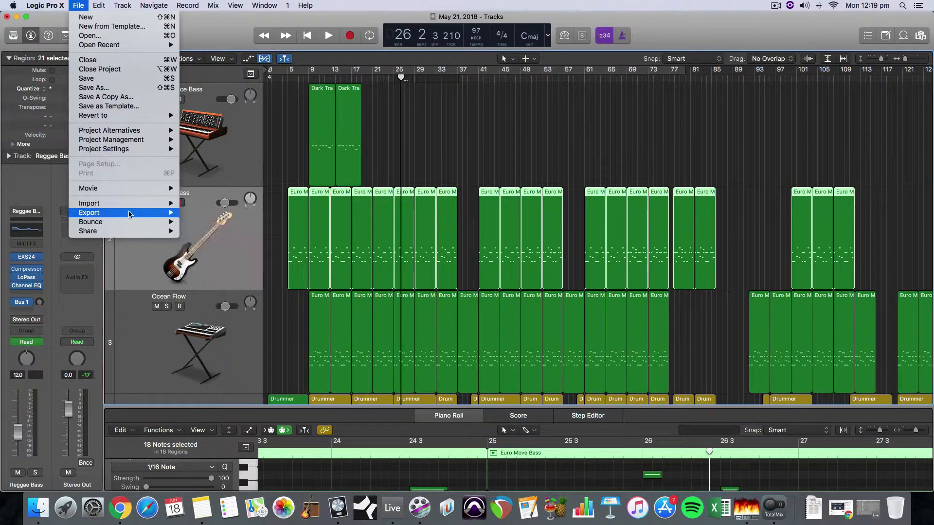
pyautogui.moveTo(129, 223)
pyautogui.click(218, 222)
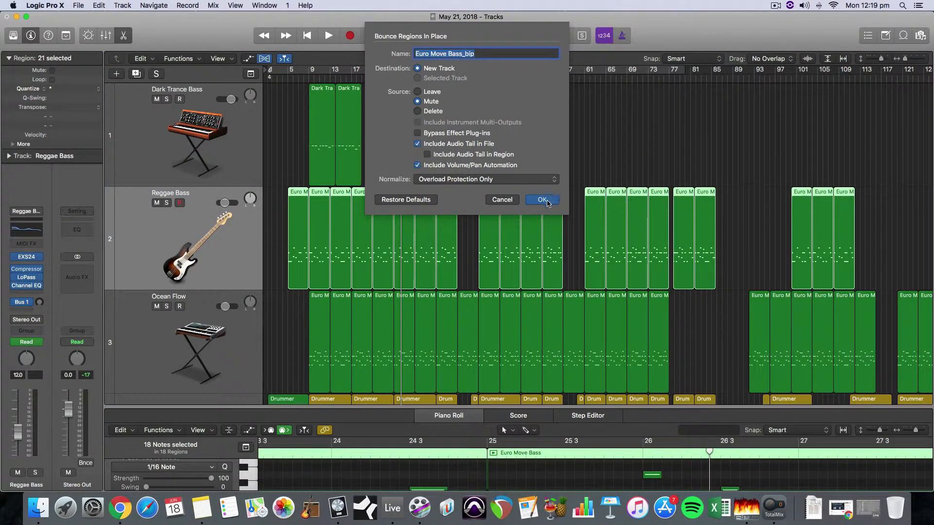
pyautogui.click(543, 200)
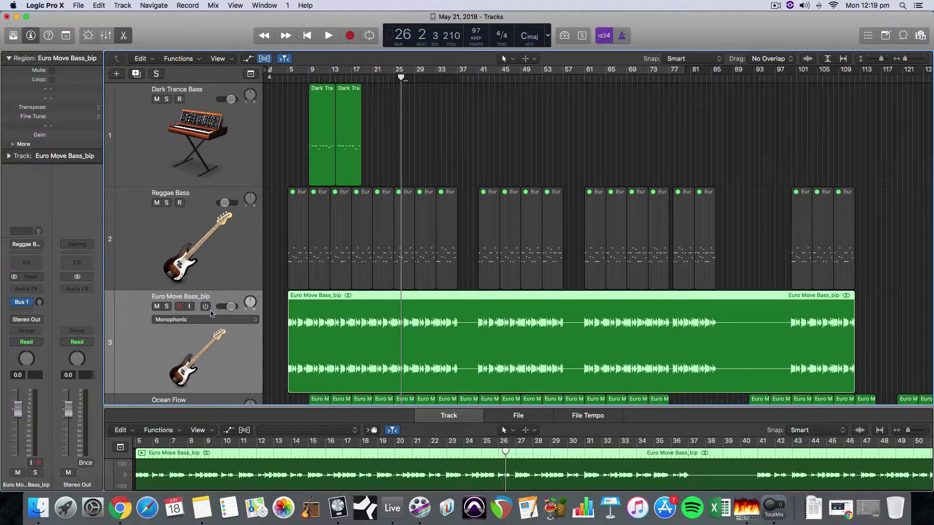
# - Enable Flex on the Euro Move Bass_bip track, enlarge its editor and set the flex mode to Flex Pitch
pyautogui.click(206, 307)
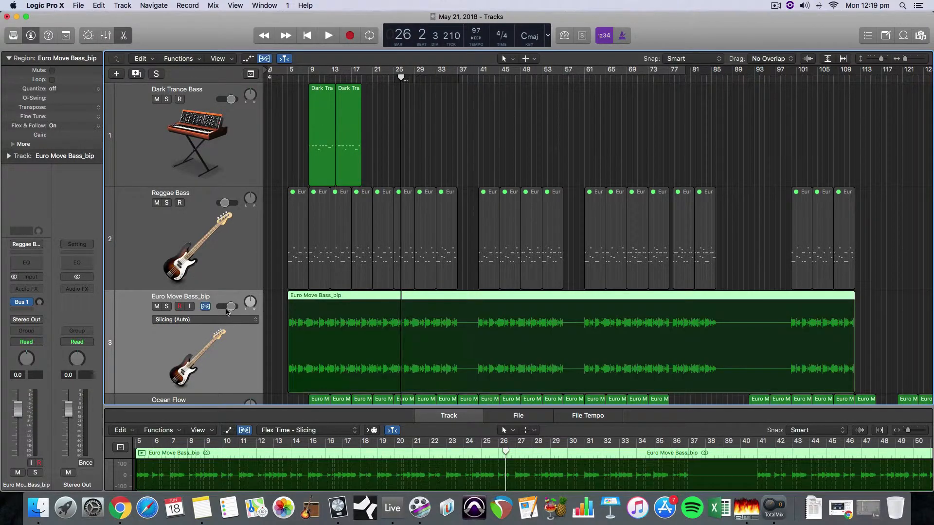
pyautogui.press('e')
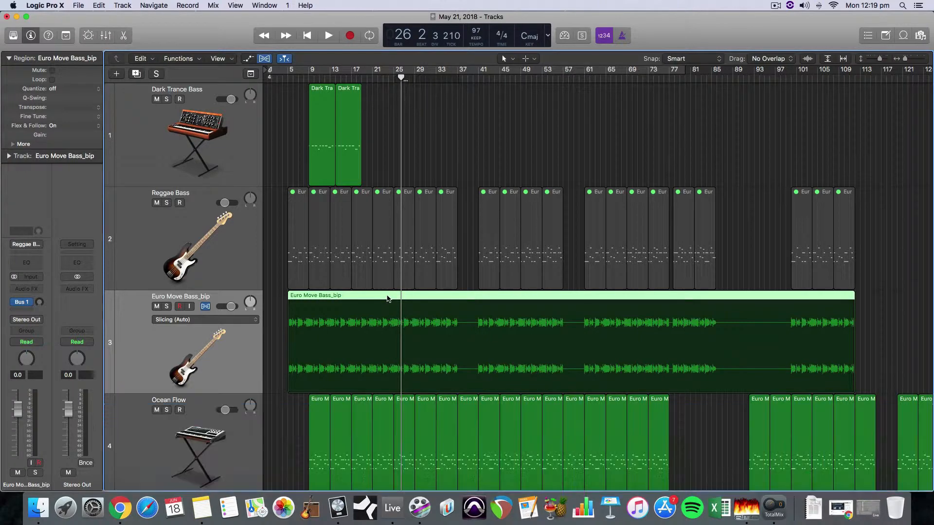
pyautogui.press('e')
pyautogui.moveTo(414, 407); pyautogui.dragTo(379, 195)
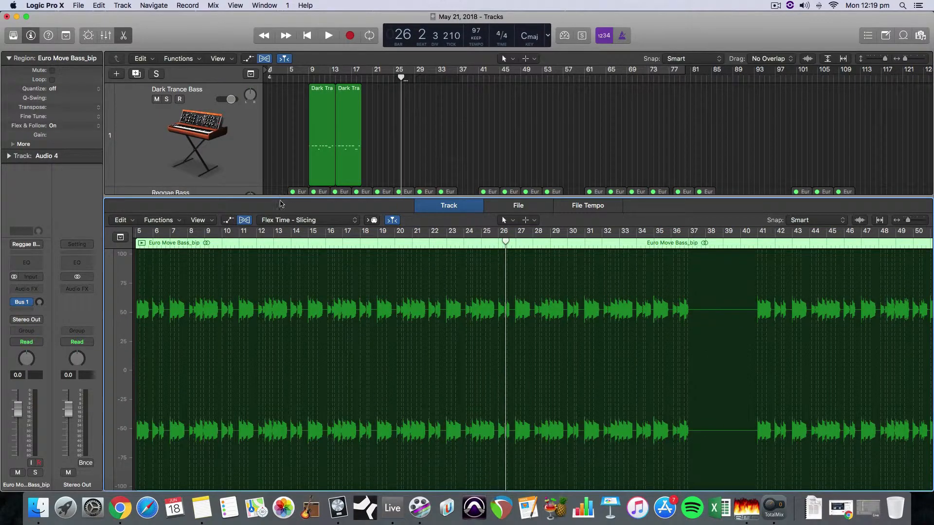
pyautogui.click(275, 222)
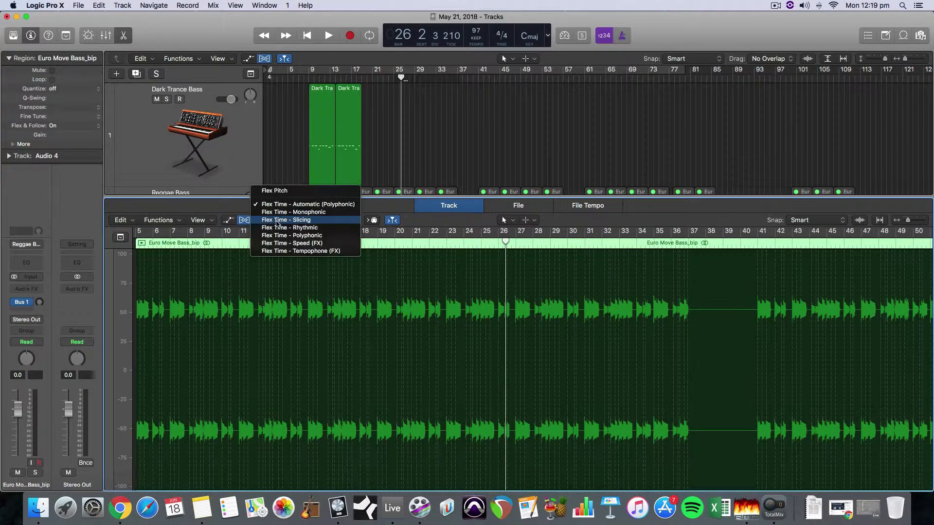
pyautogui.click(277, 221)
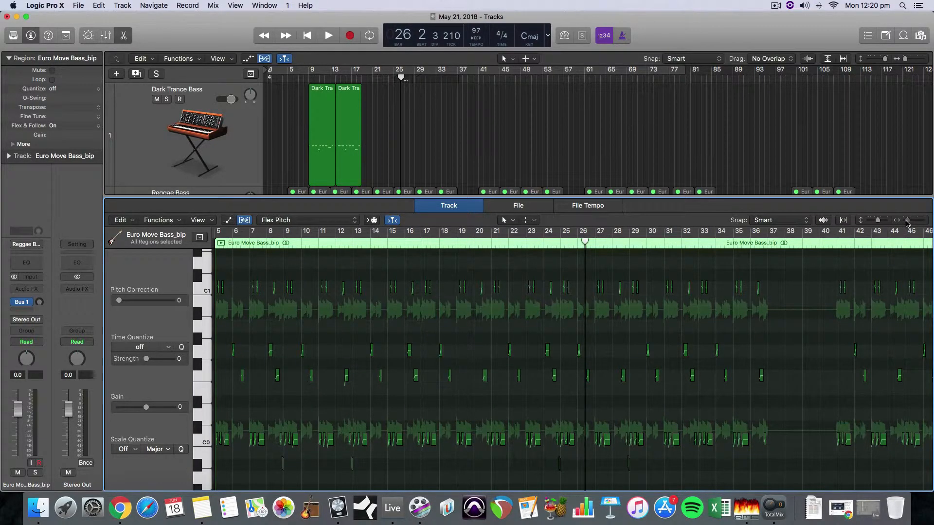
# - Magnify the bass notes around bar 14 and play the project from just before bar 14 to about beat 4
pyautogui.moveTo(908, 223); pyautogui.dragTo(913, 223)
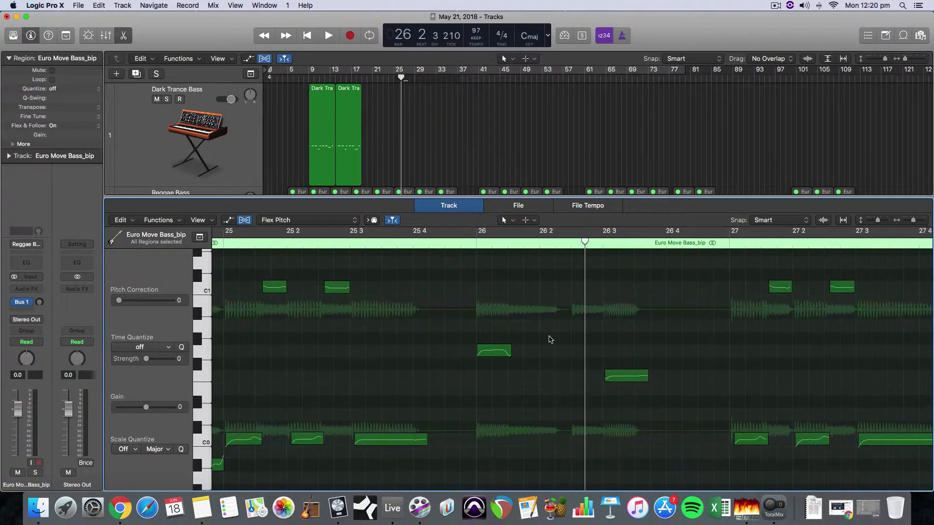
pyautogui.hscroll(-15, 551, 339)
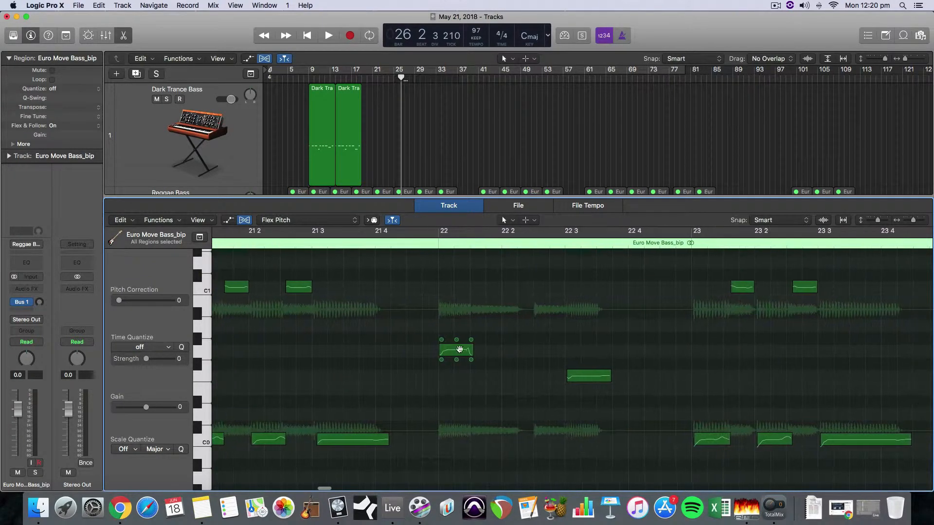
pyautogui.hscroll(-15, 351, 357)
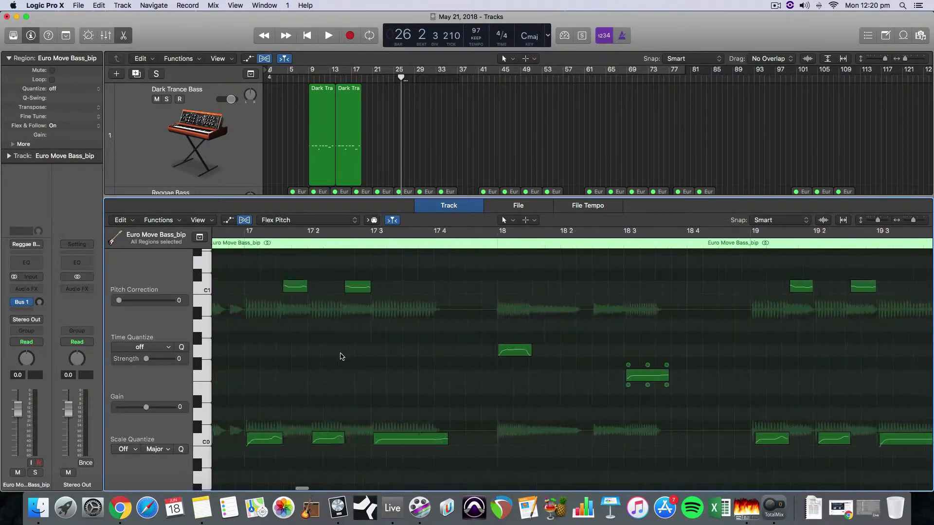
pyautogui.hscroll(-15, 341, 356)
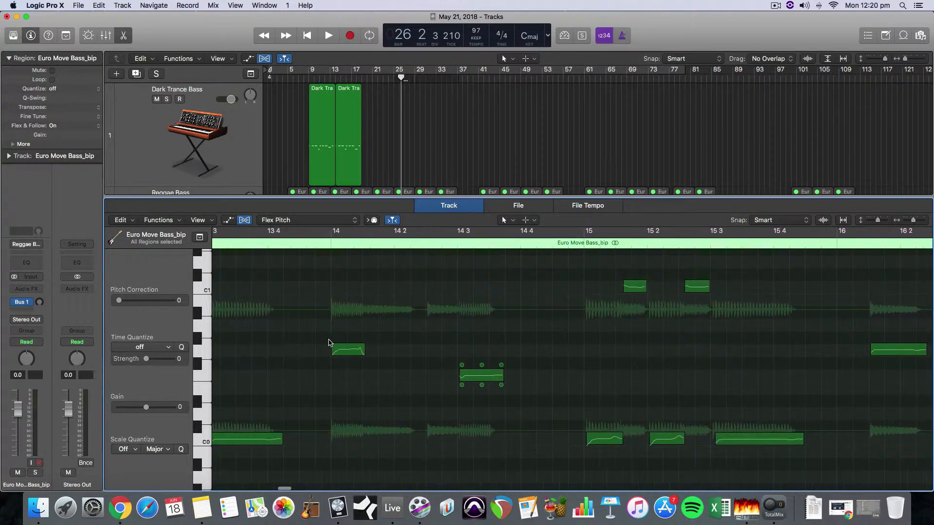
pyautogui.click(324, 242)
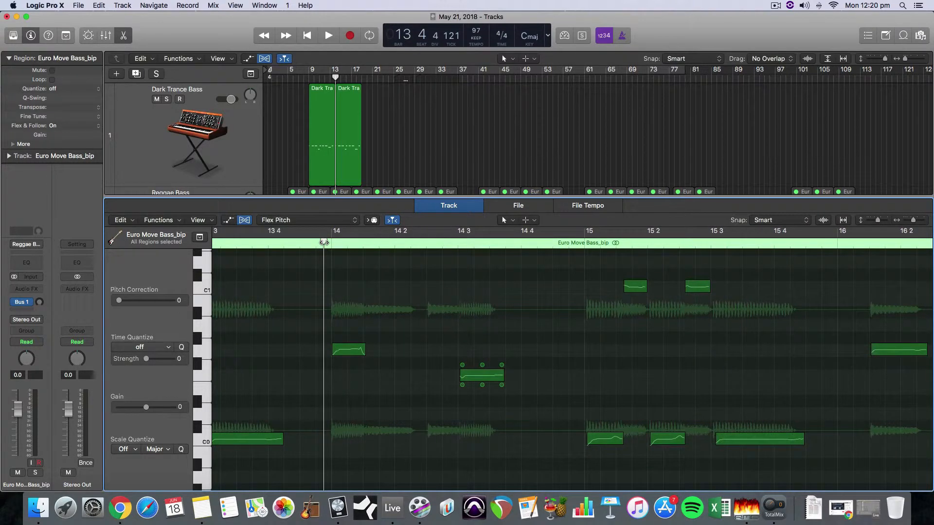
pyautogui.press('space')
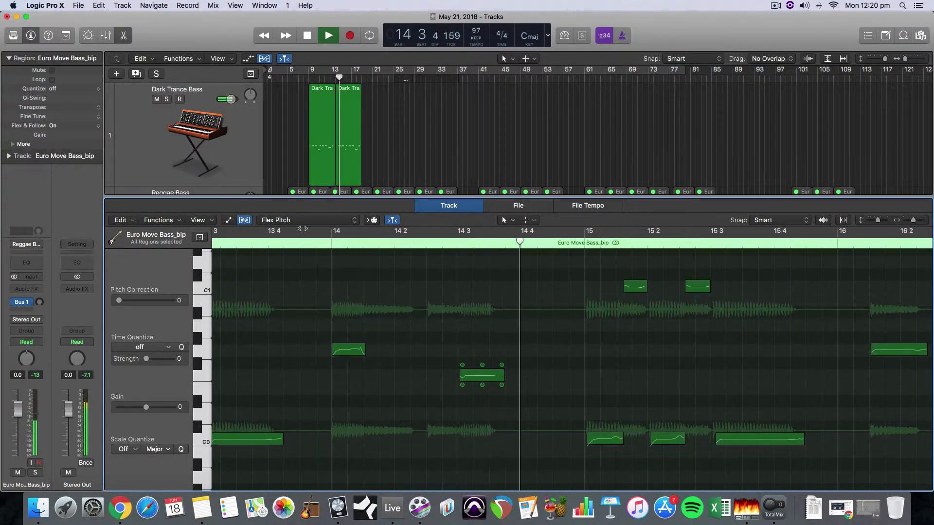
pyautogui.press('space')
# - Solo the Euro Move Bass_bip track and play its bass line through bar 14
pyautogui.scroll(-6, 248, 168)
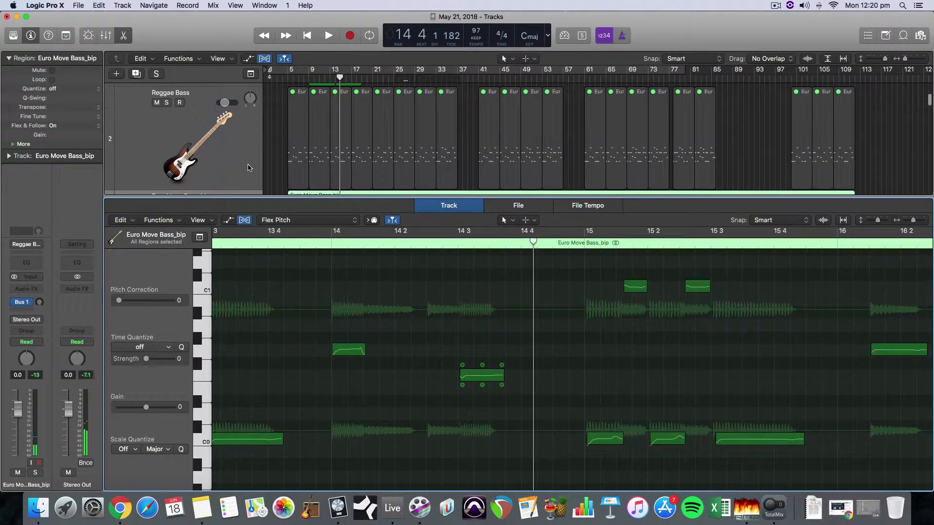
pyautogui.press('s')
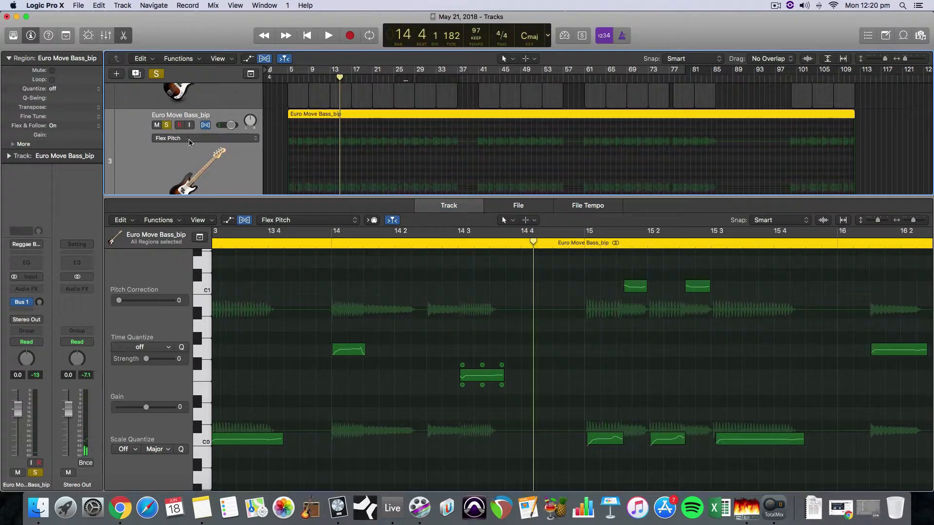
pyautogui.doubleClick(279, 244)
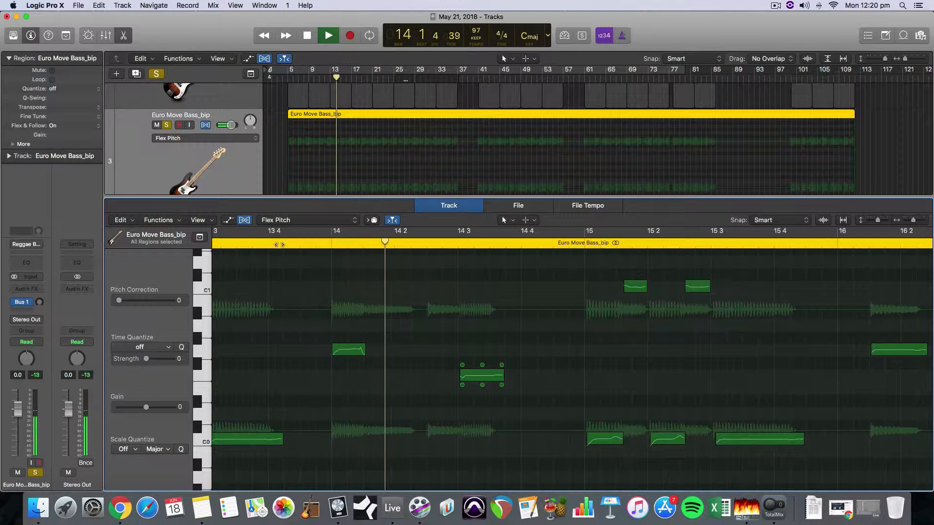
pyautogui.press('space')
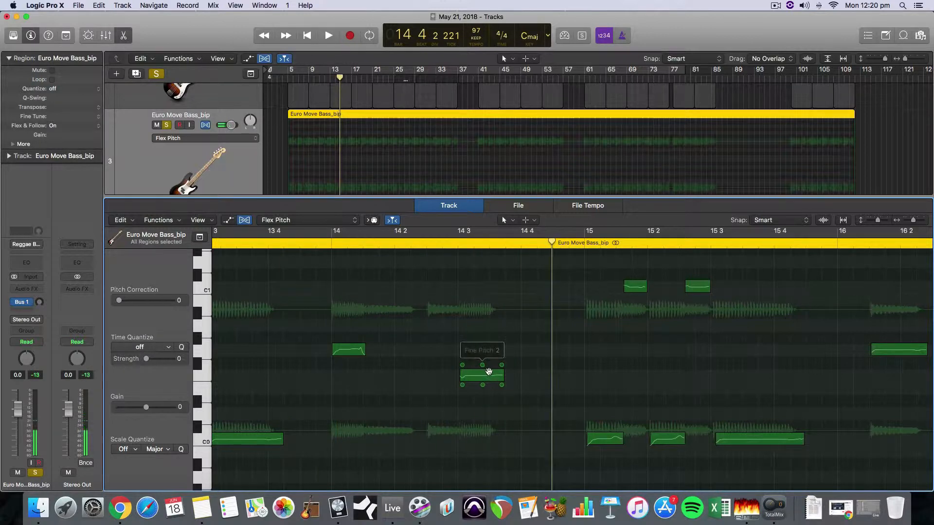
# - Lower the bass note at bar 14 beat 3 by two semitones and play the changed phrase
pyautogui.moveTo(489, 372); pyautogui.dragTo(484, 411)
pyautogui.press('space')
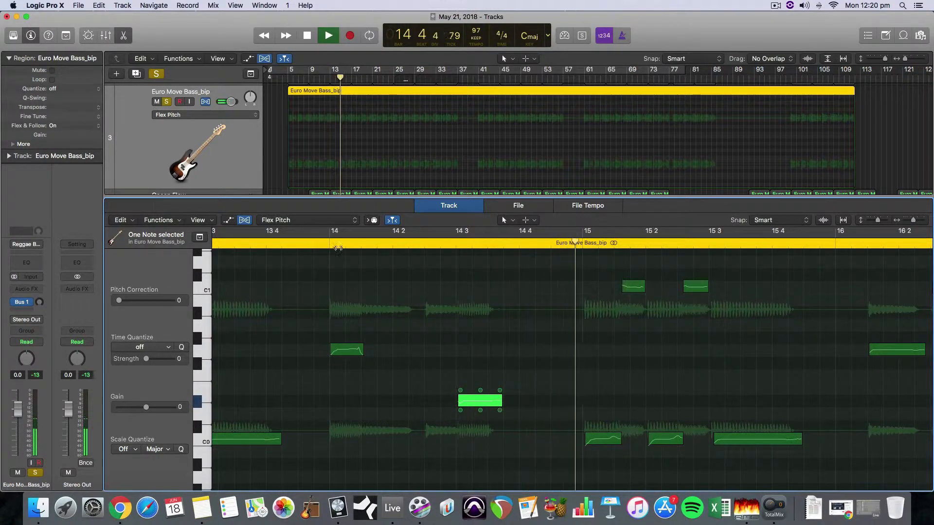
# - Lower the high bass note at the end of bar 15 beat 1 to A#0 and play the phrase from just before bar 15
pyautogui.click(634, 290)
pyautogui.press('space')
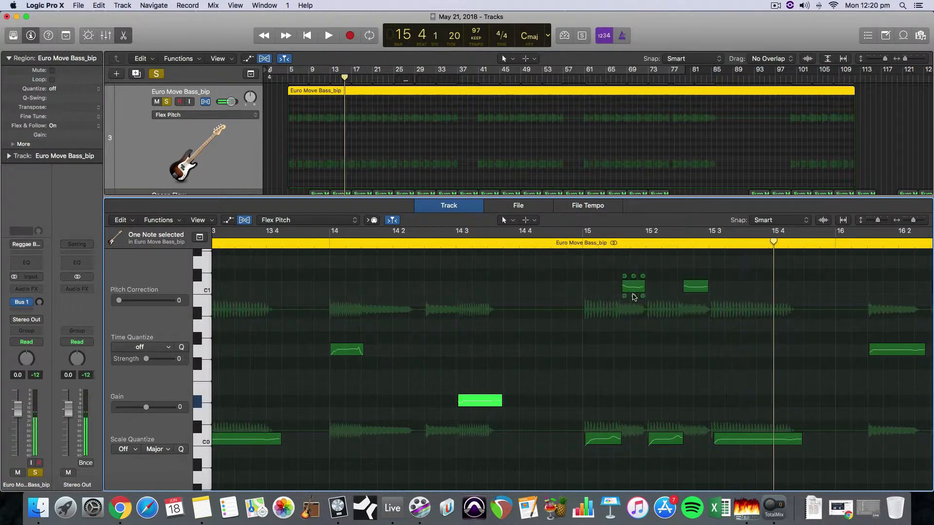
pyautogui.moveTo(630, 287); pyautogui.dragTo(631, 320)
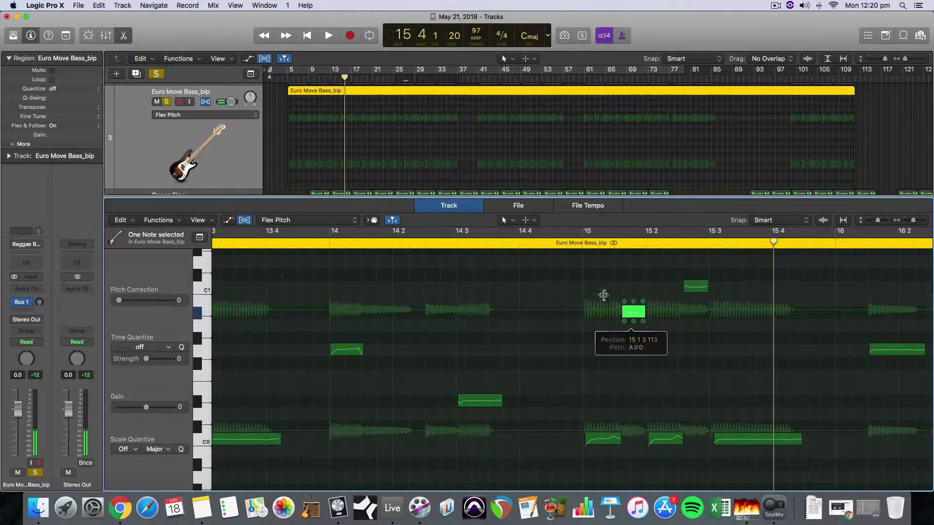
pyautogui.click(574, 243)
pyautogui.press('space')
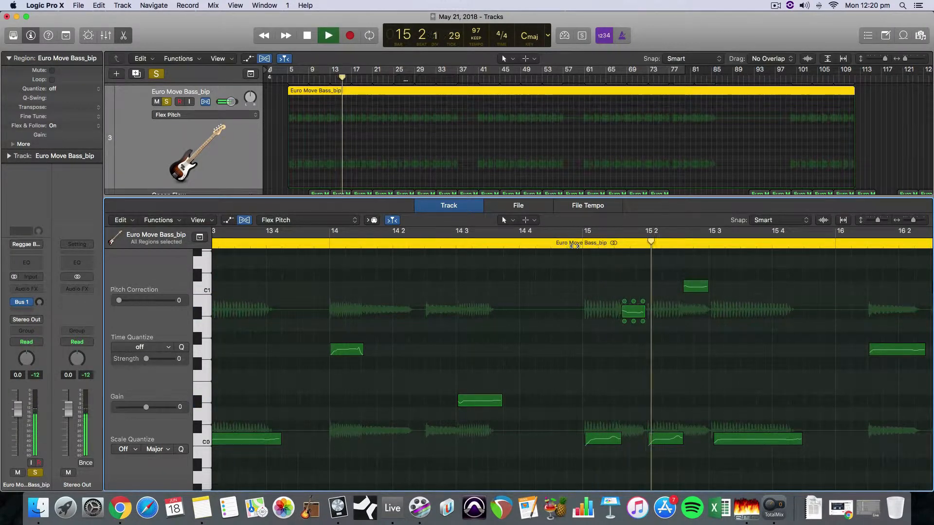
pyautogui.press('space')
# - Lower the high bass note at the end of bar 15 beat 2 to A#0 and play bar 15 with both changes
pyautogui.moveTo(696, 287); pyautogui.dragTo(692, 313)
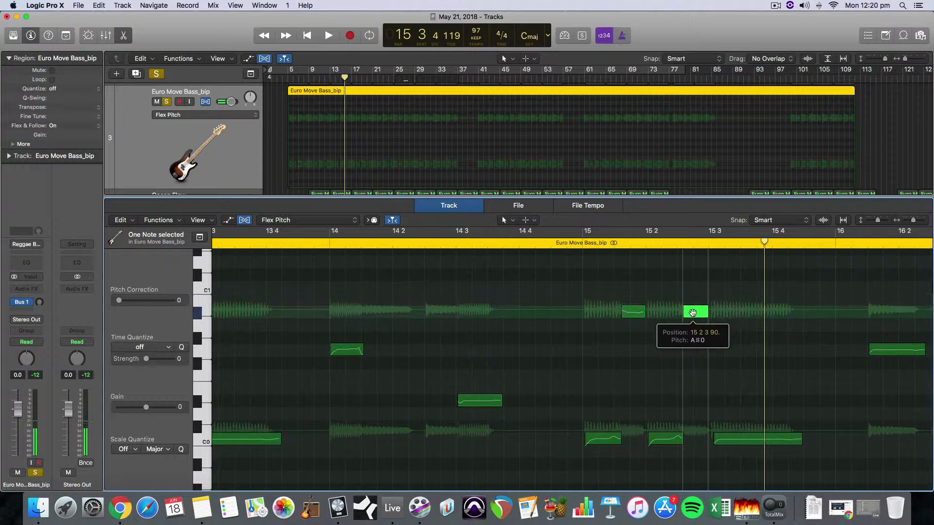
pyautogui.click(559, 243)
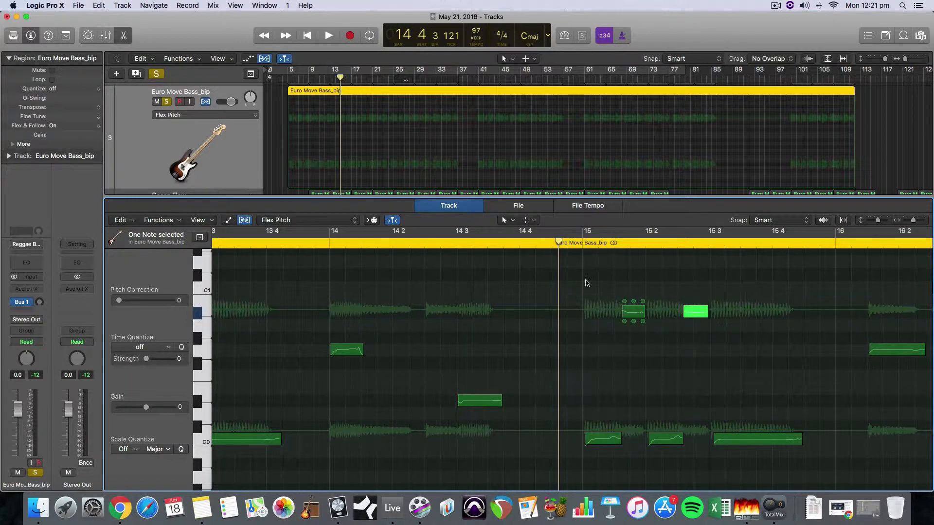
pyautogui.press('space')
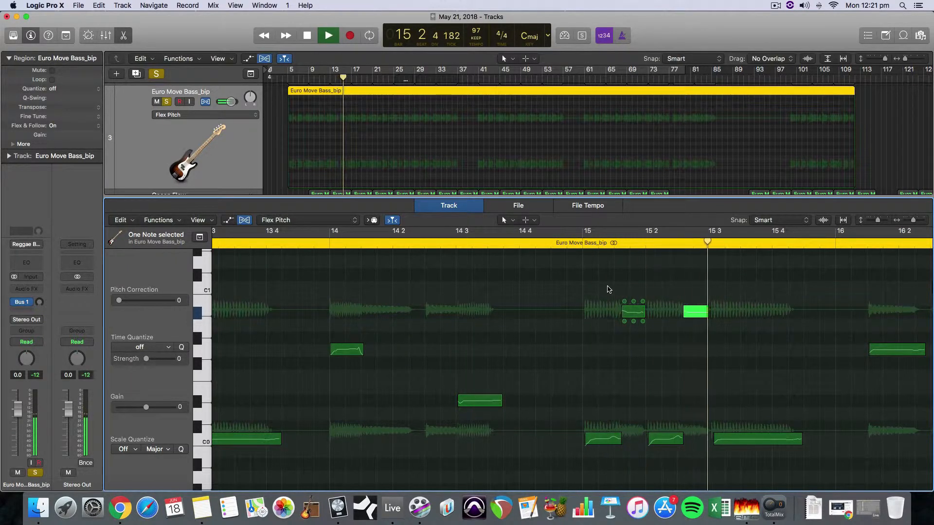
pyautogui.press('space')
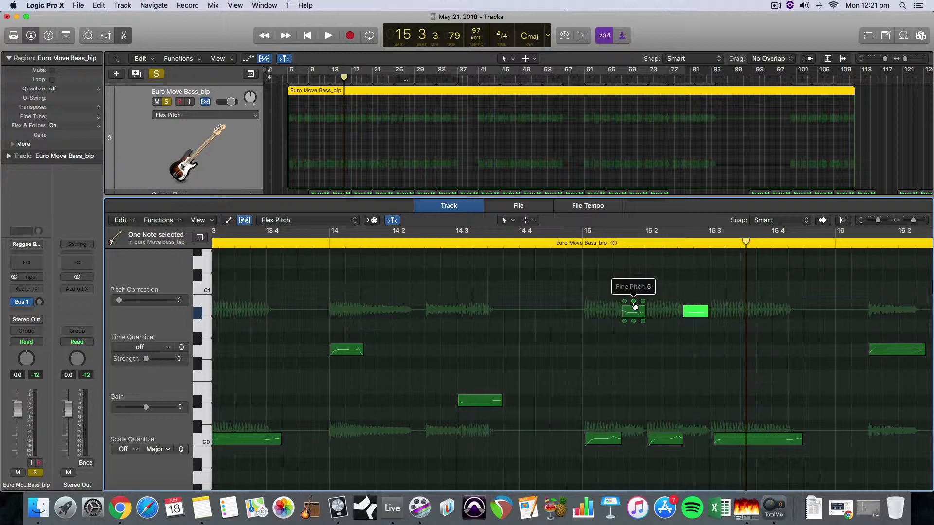
# - Set the fine pitch of the lowered bass note in bar 15 beat 2 to 3
pyautogui.click(634, 305)
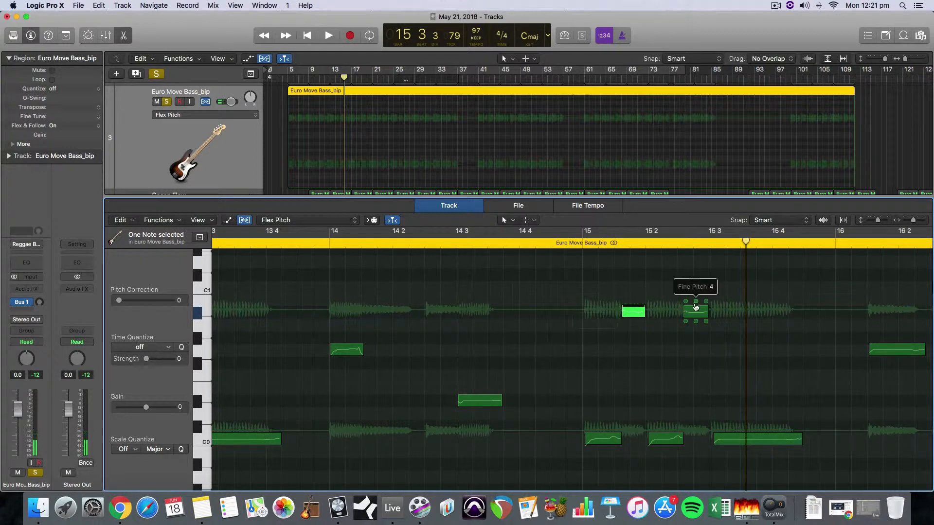
pyautogui.moveTo(695, 306)
pyautogui.mouseDown()
pyautogui.moveTo(697, 260)
pyautogui.moveTo(700, 307)
pyautogui.mouseUp()
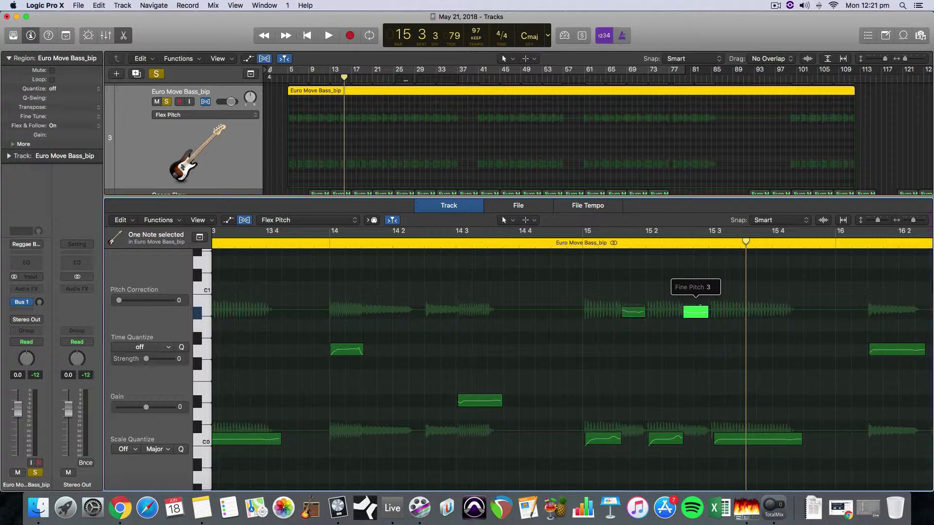
pyautogui.moveTo(701, 307); pyautogui.dragTo(702, 314)
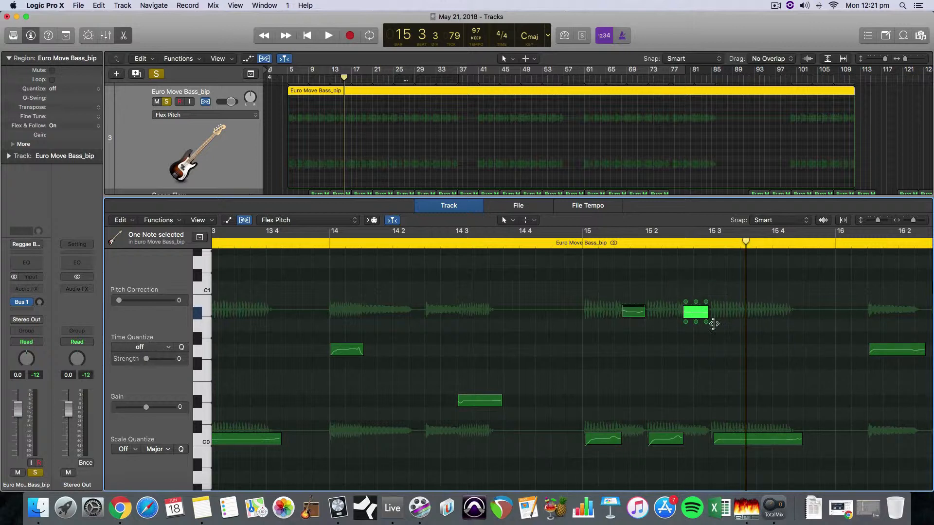
pyautogui.click(714, 324)
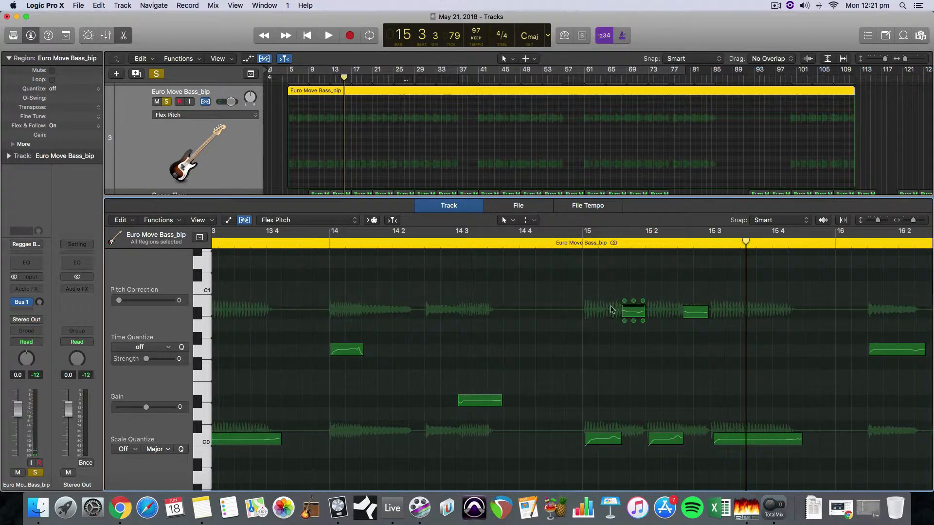
# - Readjust the lowered bass note in bar 15 beat 2 to a fine pitch of 6
pyautogui.moveTo(698, 310)
pyautogui.moveTo(695, 301)
pyautogui.mouseDown()
pyautogui.moveTo(696, 287)
pyautogui.moveTo(696, 312)
pyautogui.mouseUp()
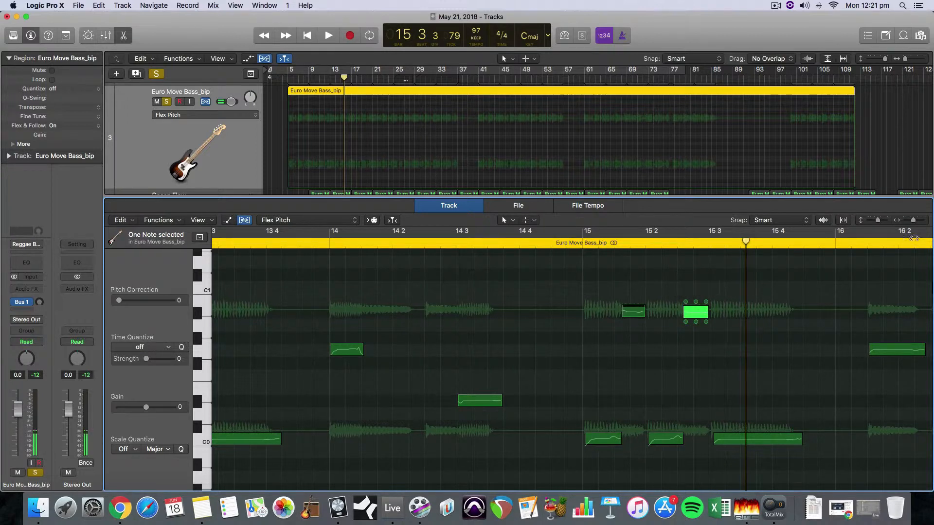
pyautogui.moveTo(914, 223); pyautogui.dragTo(918, 224)
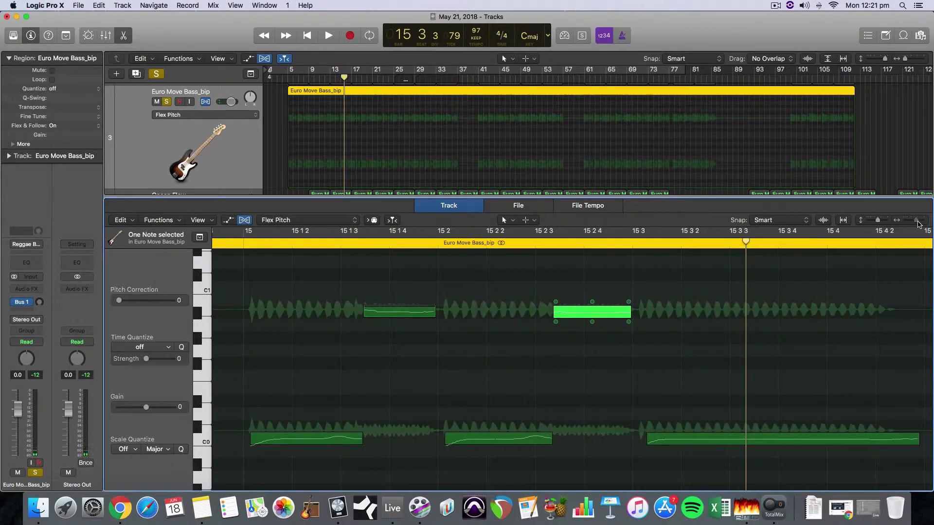
pyautogui.scroll(2, 689, 339)
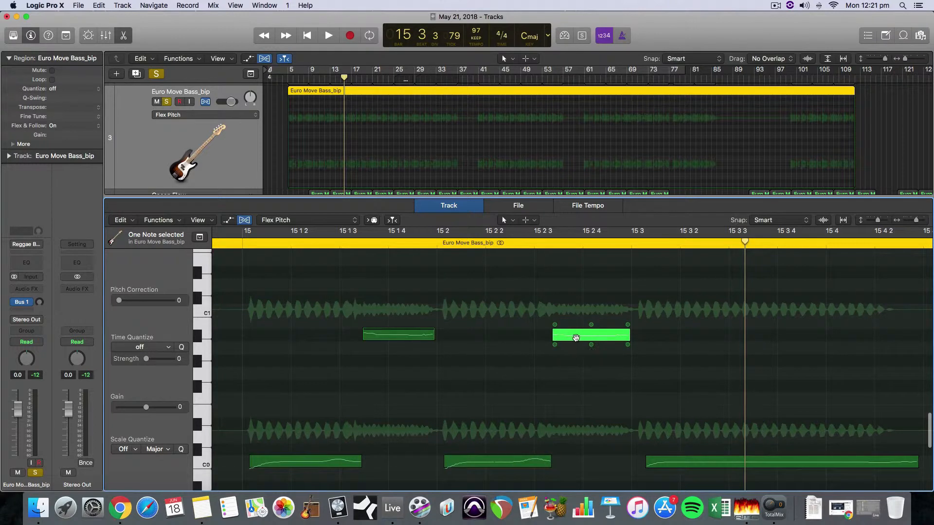
pyautogui.click(577, 339)
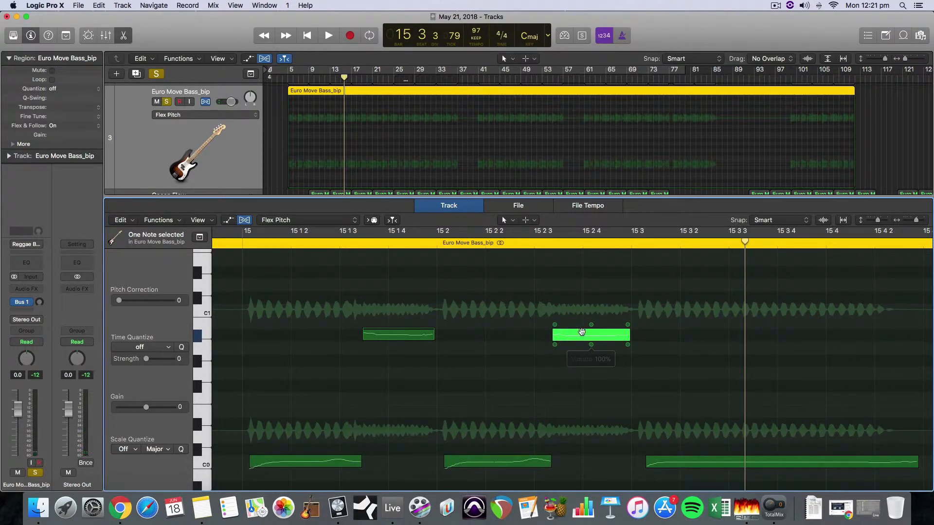
pyautogui.moveTo(591, 328); pyautogui.dragTo(591, 324)
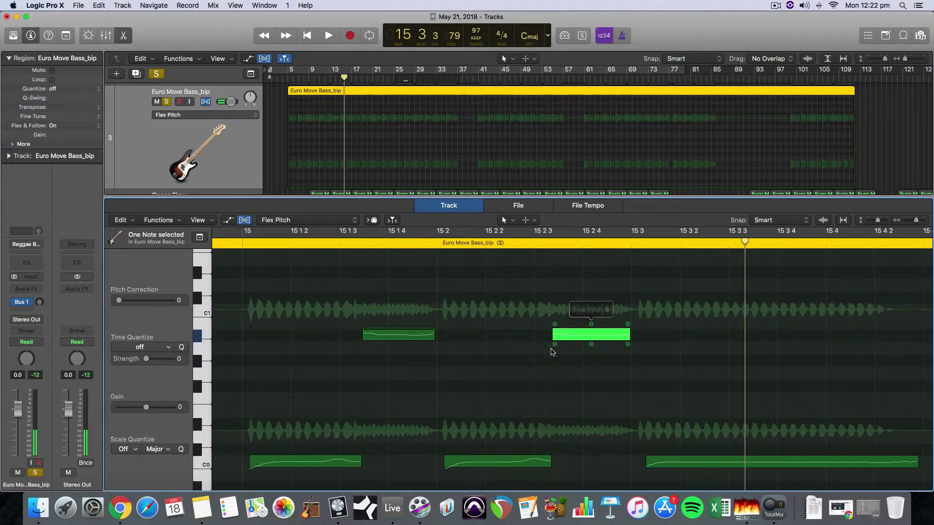
pyautogui.moveTo(916, 221); pyautogui.dragTo(906, 222)
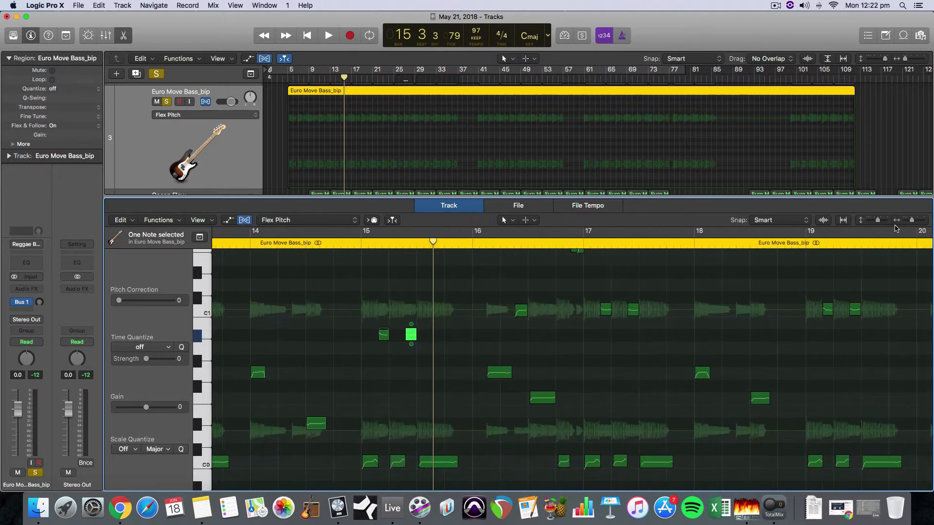
pyautogui.hscroll(-10, 628, 319)
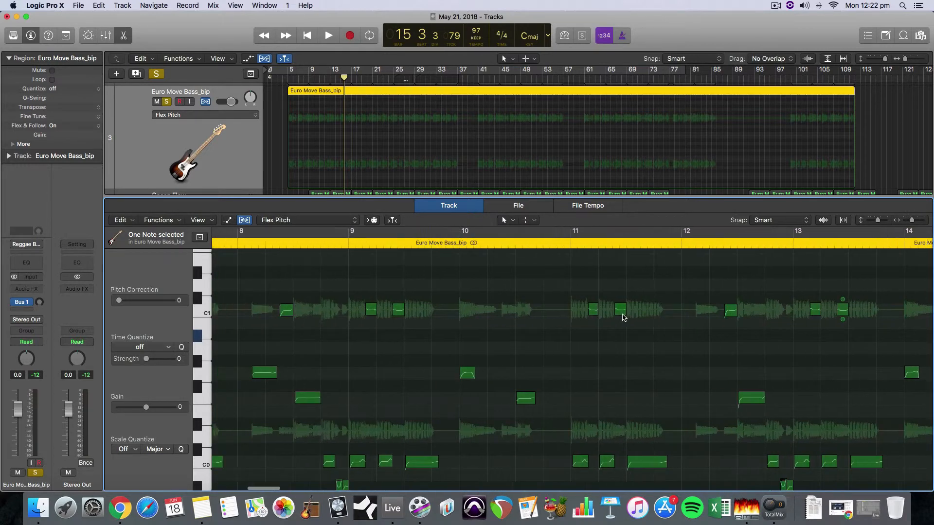
pyautogui.hscroll(-5, 620, 320)
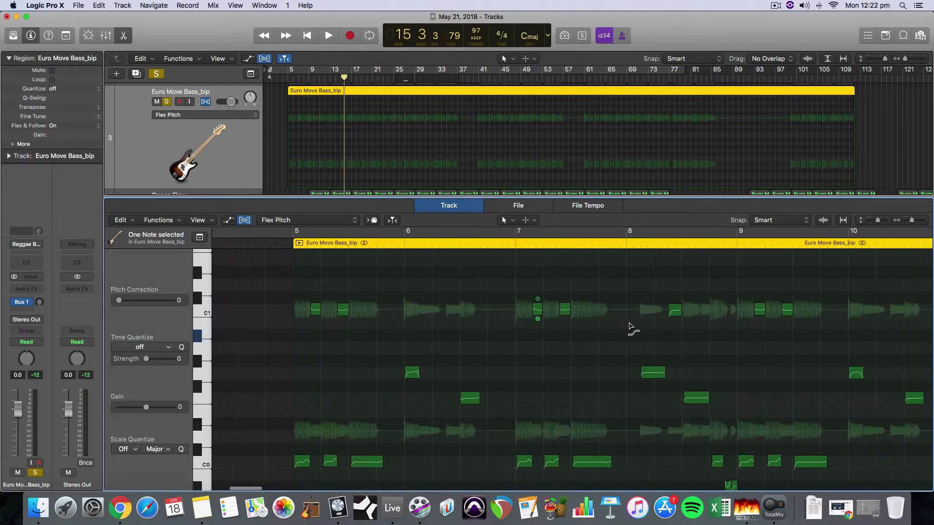
pyautogui.scroll(2, 630, 327)
pyautogui.scroll(-5, 630, 327)
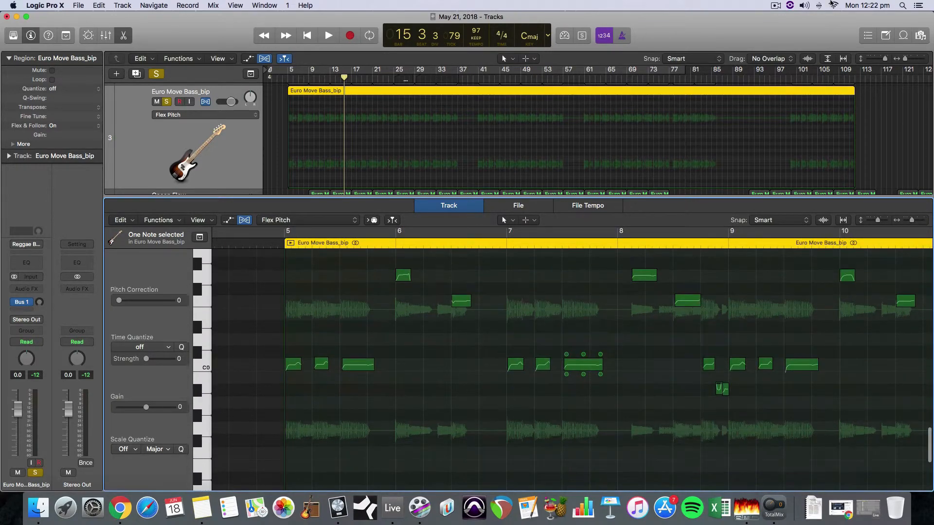